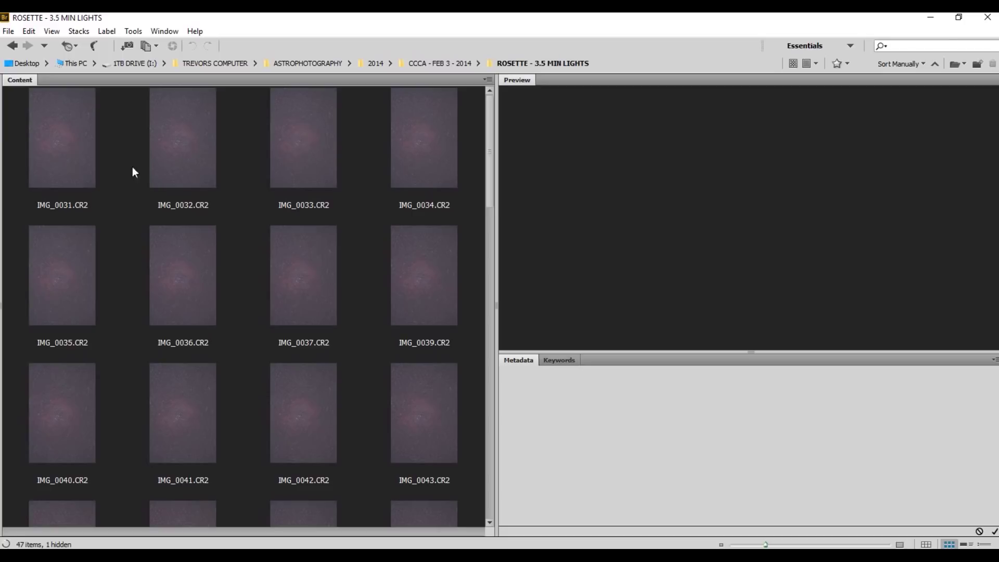
- Preview the light frames IMG_0031.CR2 through IMG_0043.CR2 individually, checking their stars and metadata
{"action": "left_click", "coordinate": [72, 125]}
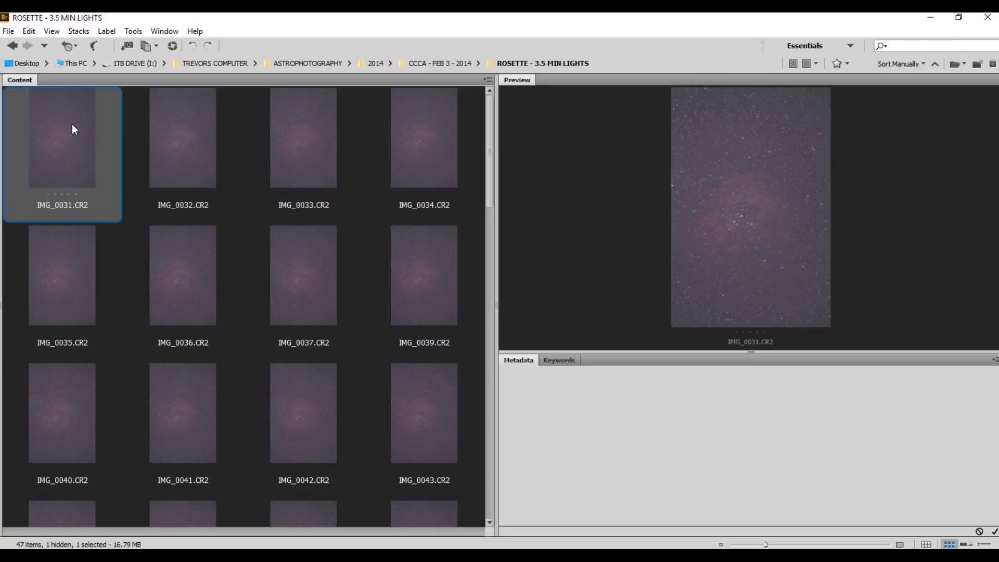
{"action": "left_click", "coordinate": [204, 143]}
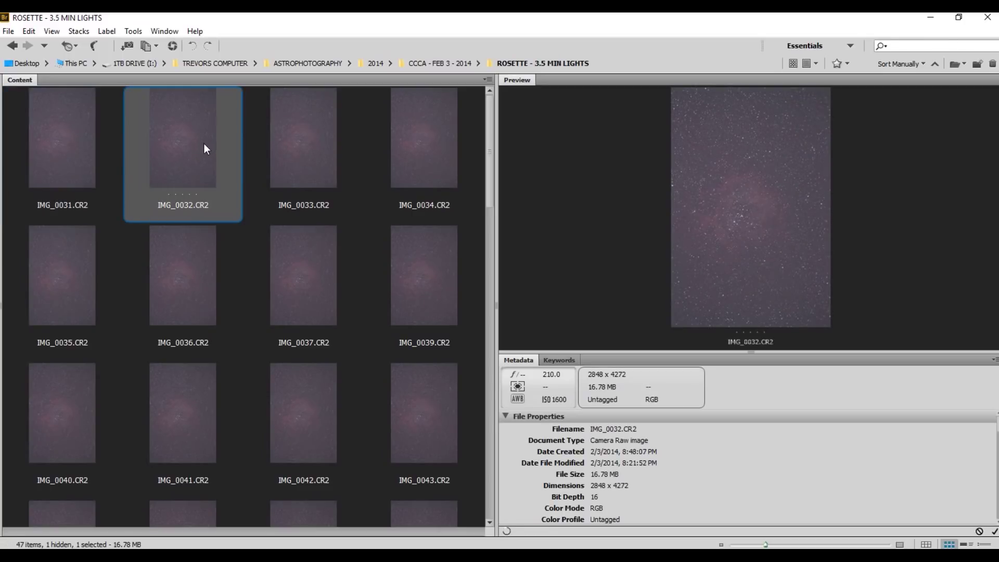
{"action": "left_click", "coordinate": [317, 157]}
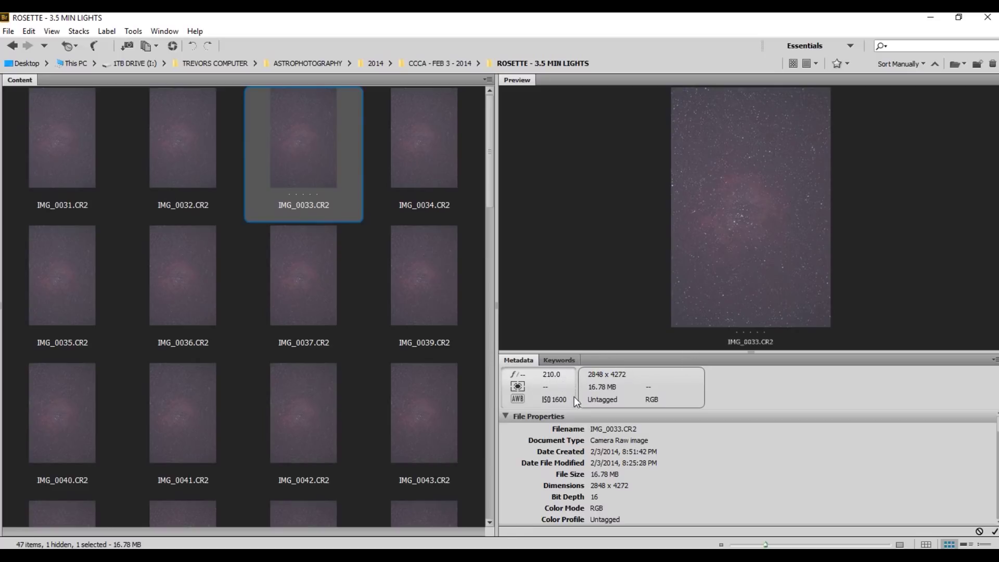
{"action": "left_click", "coordinate": [417, 140]}
{"action": "left_click", "coordinate": [330, 272]}
{"action": "left_click", "coordinate": [427, 271]}
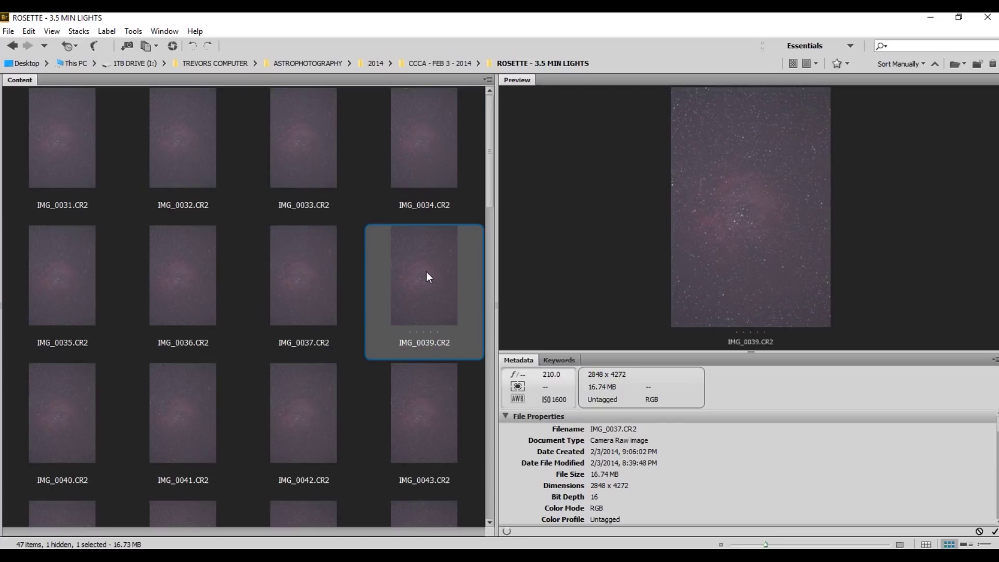
{"action": "left_click", "coordinate": [196, 279]}
{"action": "left_click", "coordinate": [104, 287]}
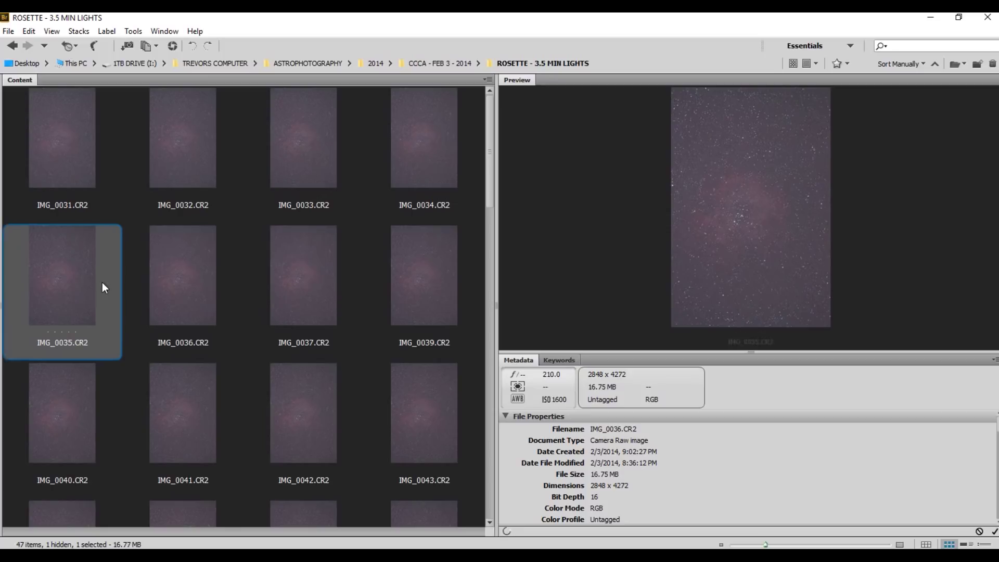
{"action": "left_click", "coordinate": [79, 418]}
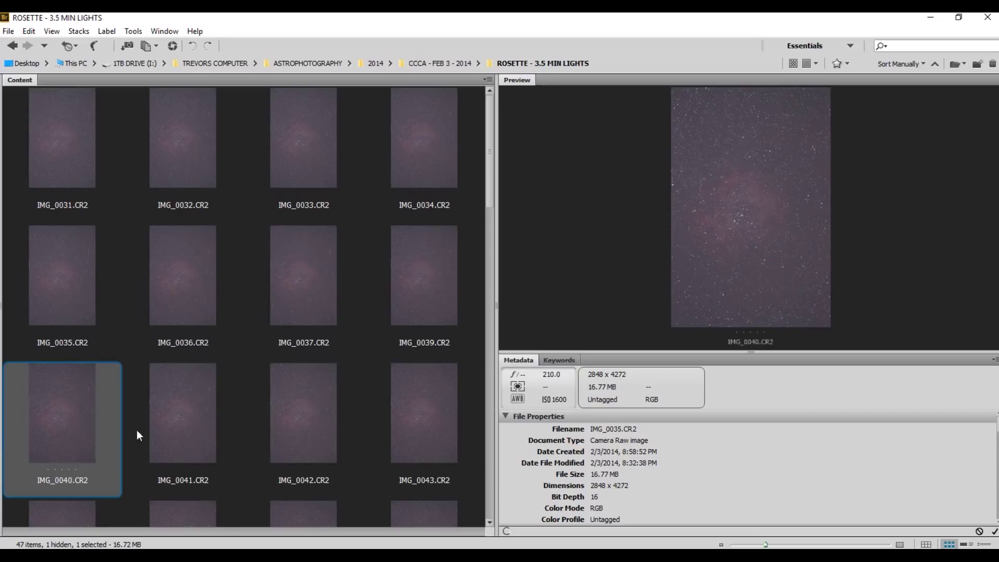
{"action": "left_click", "coordinate": [190, 426]}
{"action": "left_click", "coordinate": [304, 422]}
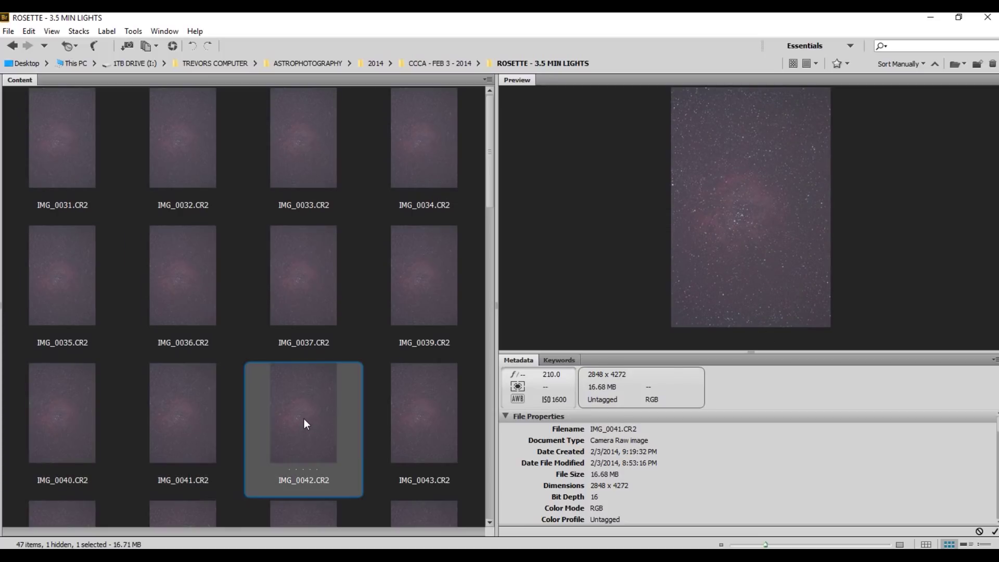
{"action": "left_click", "coordinate": [435, 421]}
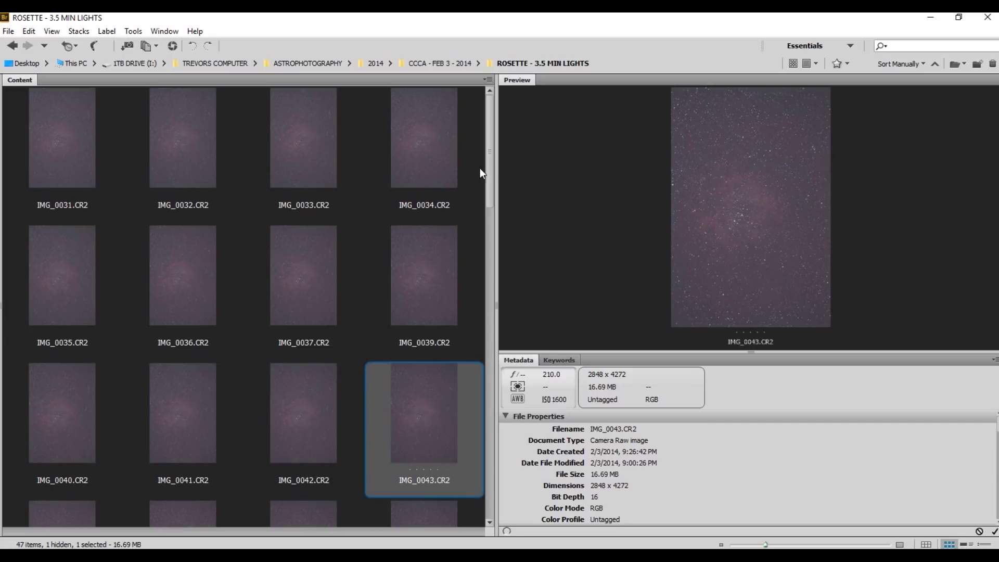
- Preview the light frames from IMG_0047.CR2 back to IMG_0044.CR2
{"action": "scroll", "coordinate": [489, 171], "scroll_direction": "down", "scroll_amount": 2}
{"action": "left_click", "coordinate": [396, 430]}
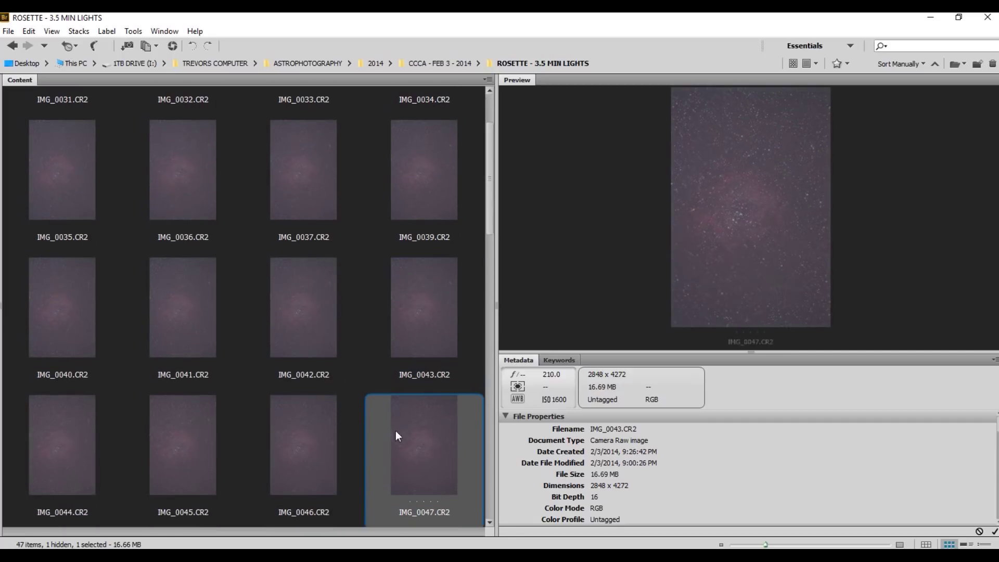
{"action": "left_click", "coordinate": [286, 459]}
{"action": "left_click", "coordinate": [142, 467]}
{"action": "left_click", "coordinate": [74, 463]}
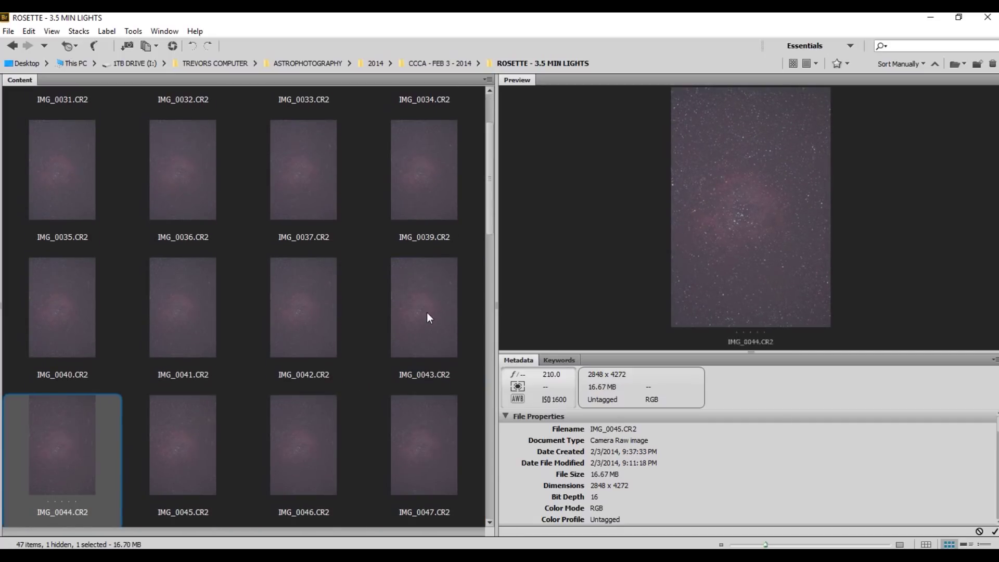
- Inspect the stars in IMG_0044.CR2 at 100% with the loupe at several spots, enlarging the preview area for a better view
{"action": "left_click", "coordinate": [734, 155]}
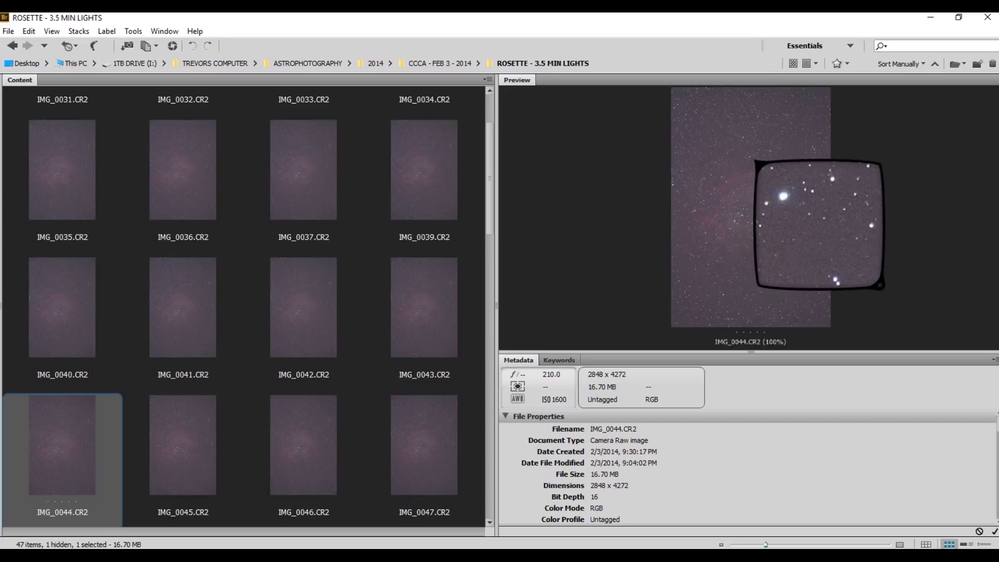
{"action": "left_click_drag", "start_coordinate": [755, 162], "coordinate": [754, 152]}
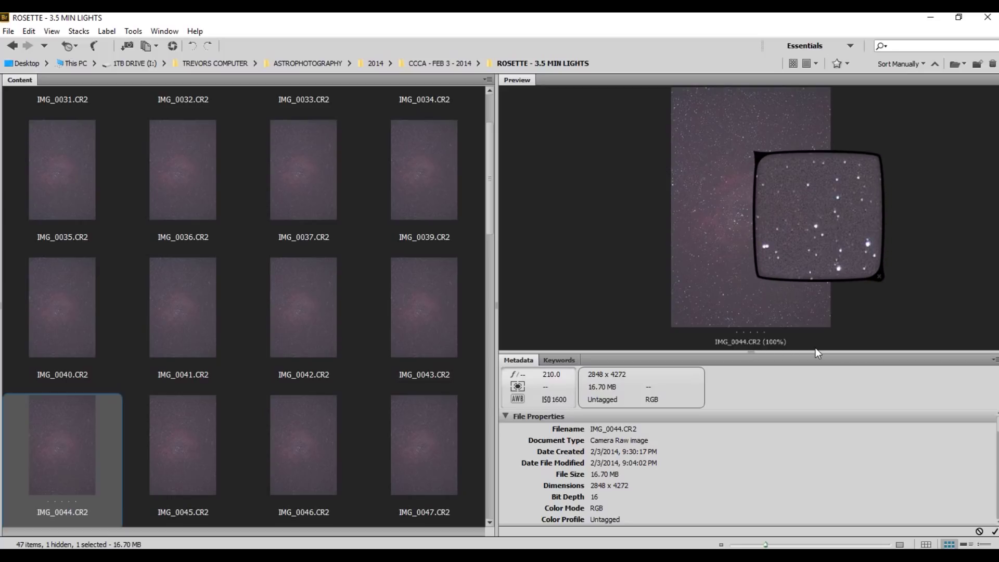
{"action": "left_click_drag", "start_coordinate": [814, 359], "coordinate": [810, 485]}
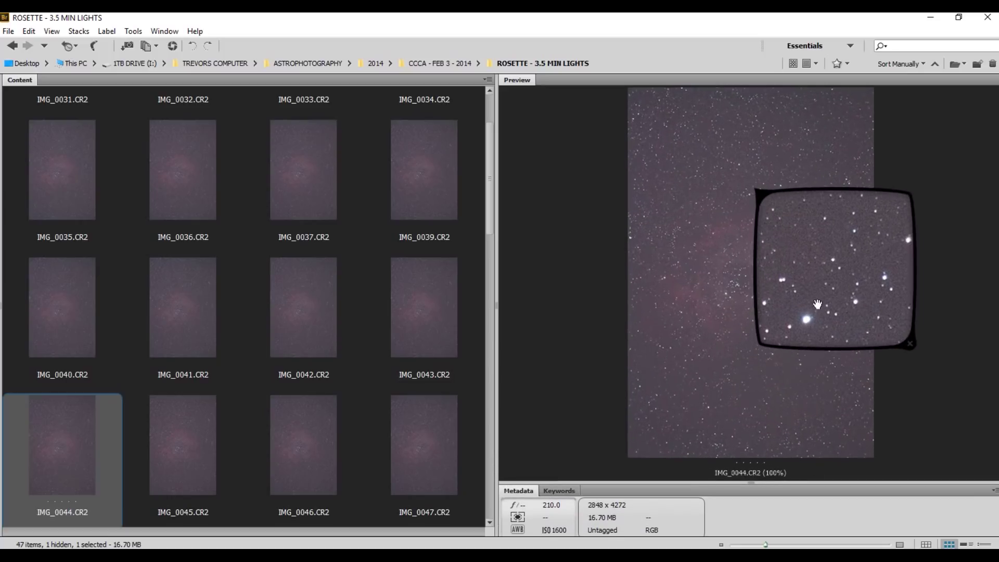
{"action": "left_click", "coordinate": [788, 236]}
{"action": "left_click", "coordinate": [747, 182]}
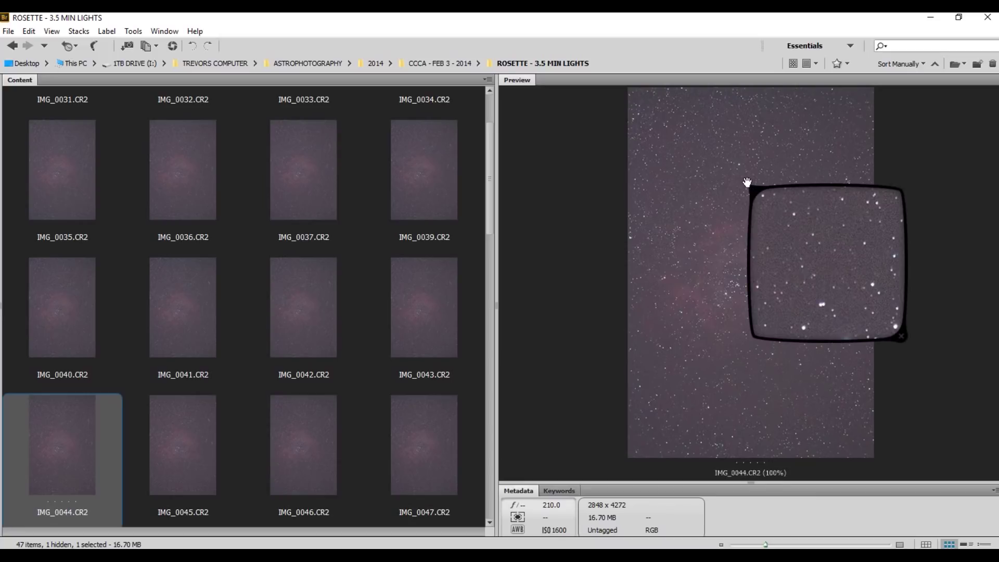
- Preview the light frames IMG_0037, IMG_0039 and IMG_0047, plus IMG_0052 back to IMG_0048, in the enlarged preview
{"action": "left_click", "coordinate": [312, 170]}
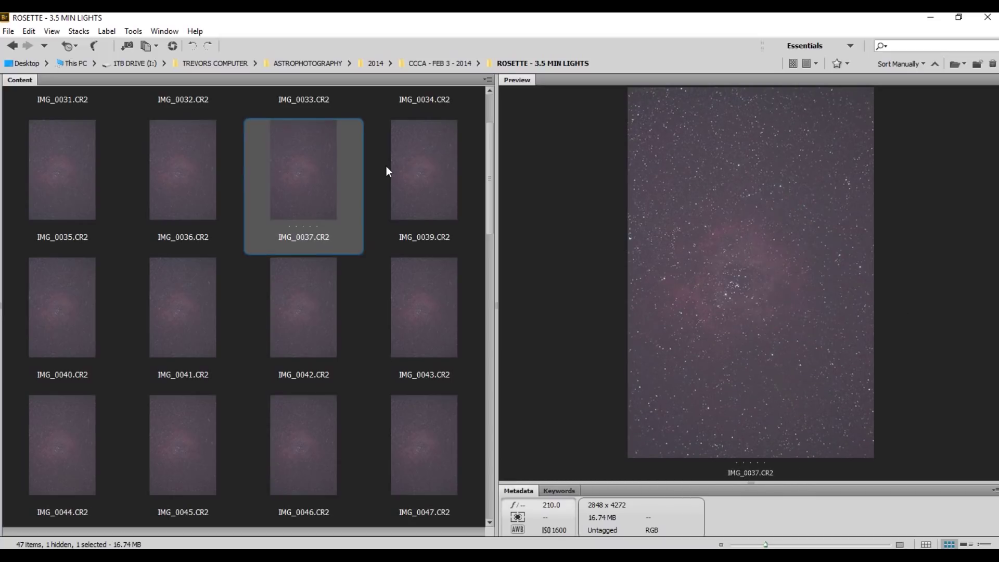
{"action": "left_click", "coordinate": [452, 179]}
{"action": "scroll", "coordinate": [486, 252], "scroll_direction": "down", "scroll_amount": 3}
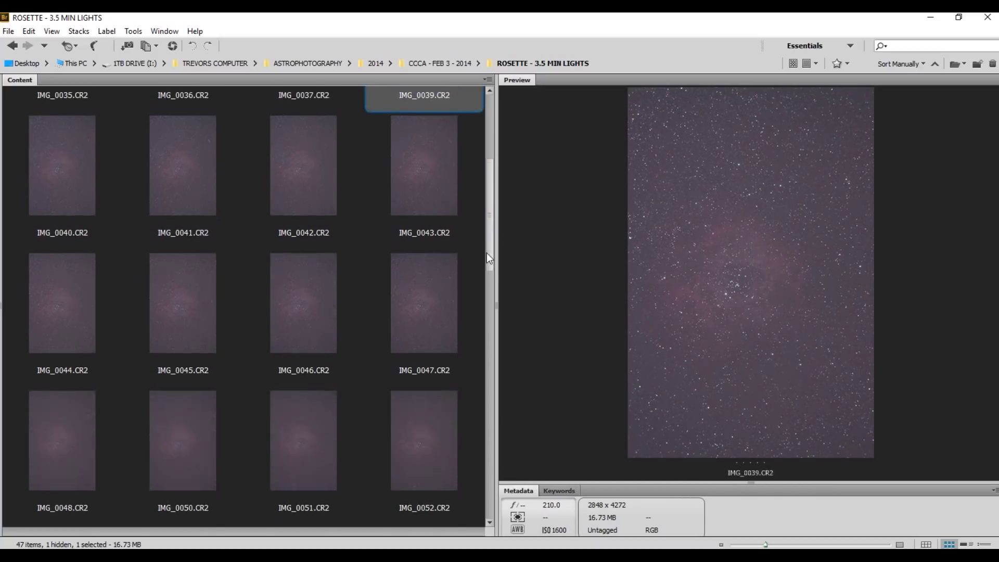
{"action": "left_click", "coordinate": [409, 303]}
{"action": "left_click", "coordinate": [426, 438]}
{"action": "left_click", "coordinate": [324, 445]}
{"action": "left_click", "coordinate": [166, 445]}
{"action": "left_click", "coordinate": [74, 433]}
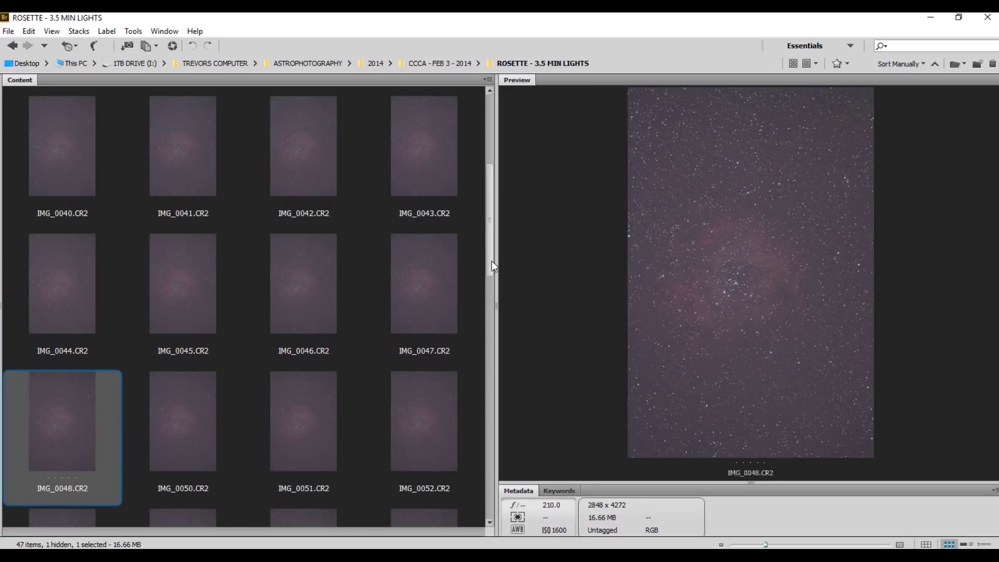
- Preview the light frames IMG_0056 back to IMG_0054, plus IMG_0058, IMG_0057 and IMG_0061
{"action": "left_click_drag", "start_coordinate": [490, 258], "coordinate": [447, 339]}
{"action": "left_click", "coordinate": [401, 307]}
{"action": "left_click", "coordinate": [286, 261]}
{"action": "left_click", "coordinate": [179, 255]}
{"action": "left_click", "coordinate": [176, 401]}
{"action": "left_click", "coordinate": [58, 399]}
{"action": "left_click", "coordinate": [426, 402]}
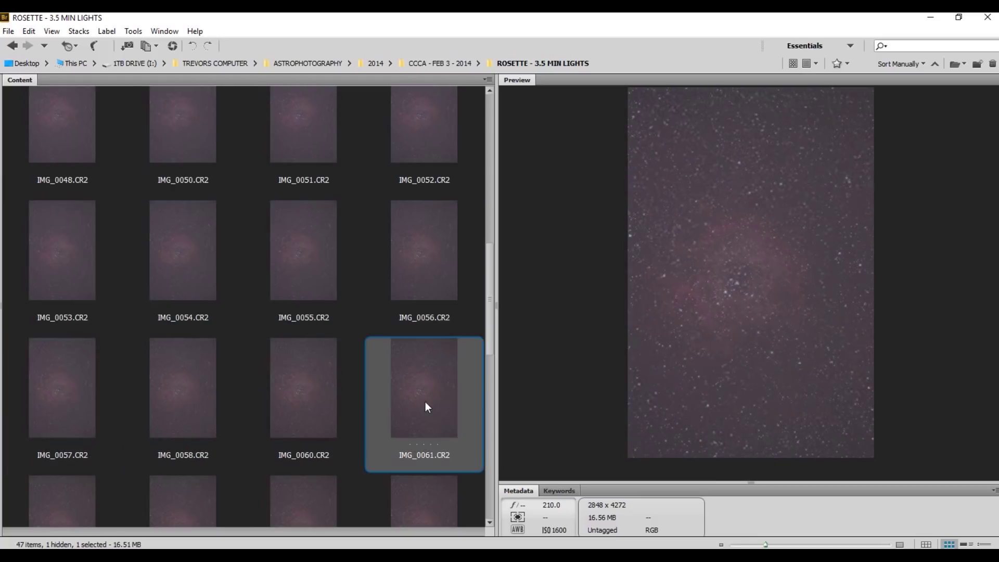
- Preview the light frames IMG_0065, IMG_0069 and IMG_0068, as well as the folder's last frame, IMG_0081
{"action": "scroll", "coordinate": [492, 333], "scroll_direction": "down", "scroll_amount": 3}
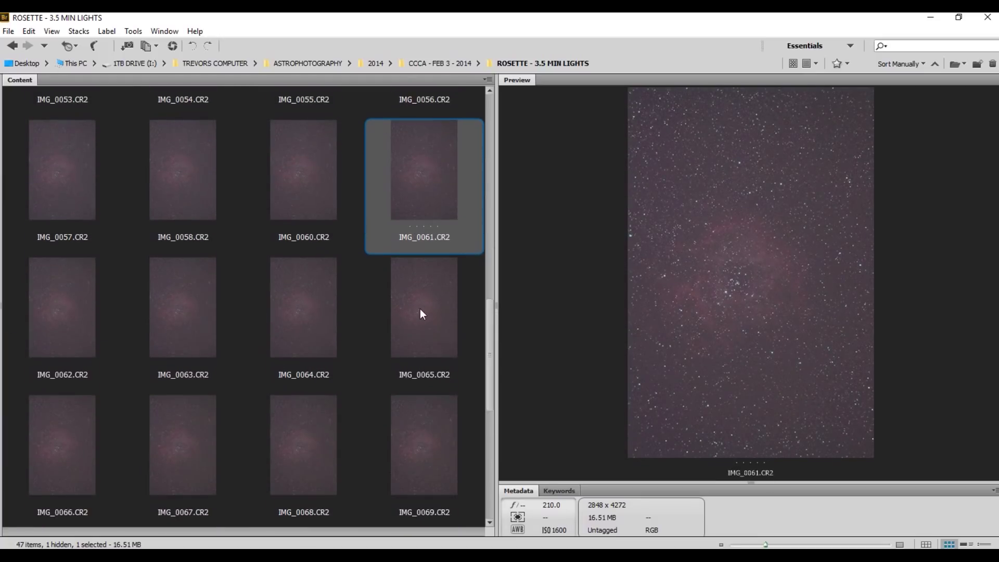
{"action": "left_click", "coordinate": [420, 308]}
{"action": "left_click", "coordinate": [410, 476]}
{"action": "left_click", "coordinate": [292, 457]}
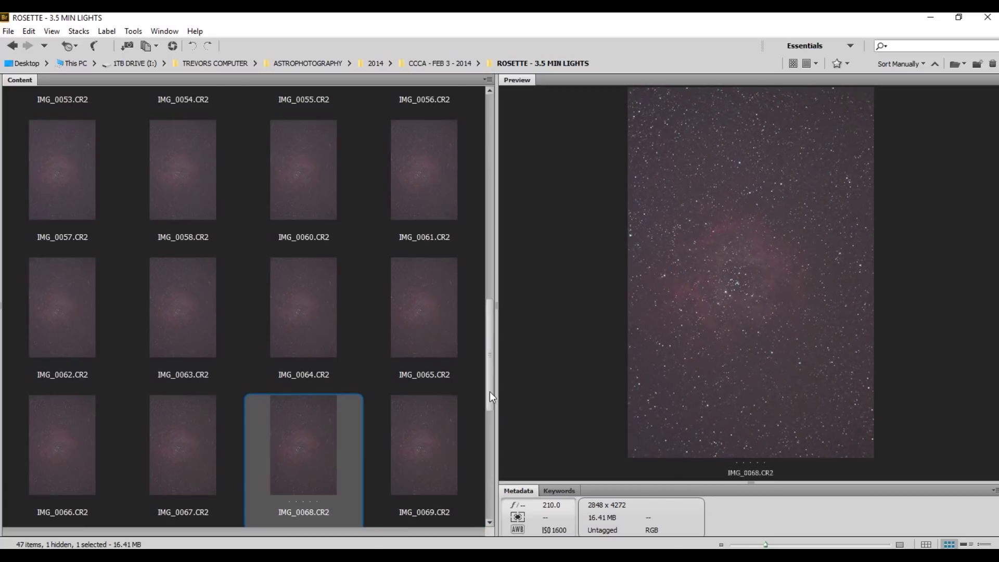
{"action": "scroll", "coordinate": [489, 391], "scroll_direction": "down", "scroll_amount": 5}
{"action": "left_click", "coordinate": [294, 471]}
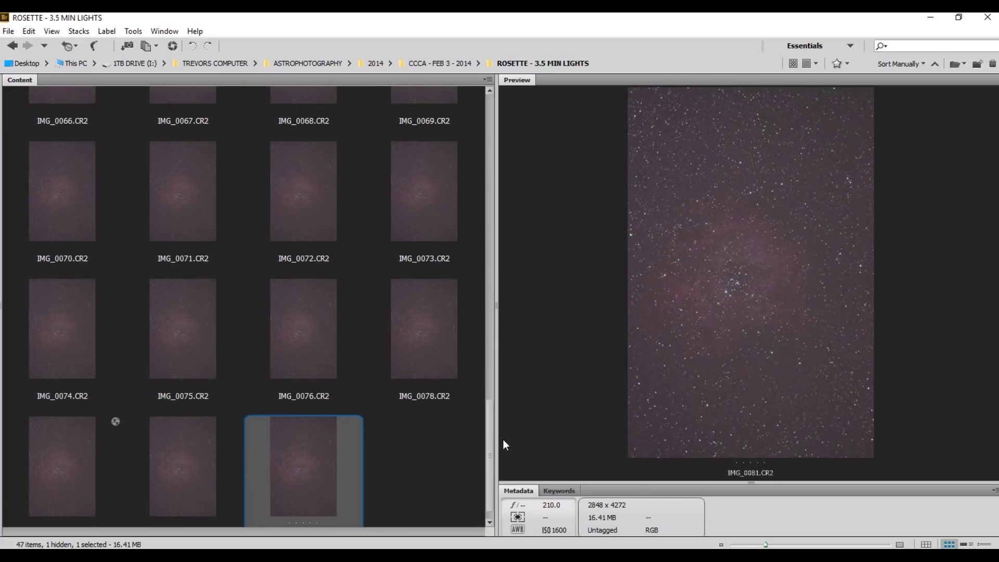
- Return to the beginning of the lights folder and preview IMG_0034.CR2 and IMG_0033.CR2 again
{"action": "left_click_drag", "start_coordinate": [493, 461], "coordinate": [498, 123]}
{"action": "left_click", "coordinate": [434, 127]}
{"action": "left_click", "coordinate": [321, 146]}
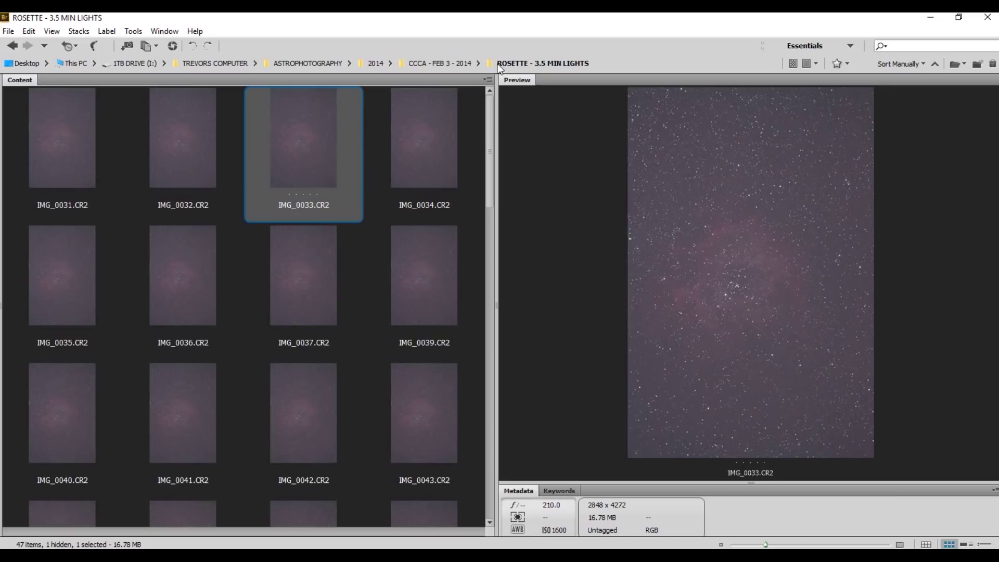
- Go up to the CCCA - FEB 3 - 2014 folder and open its ROSETTE - 3.5 MIN DARKS subfolder
{"action": "left_click", "coordinate": [435, 62]}
{"action": "left_click", "coordinate": [221, 149]}
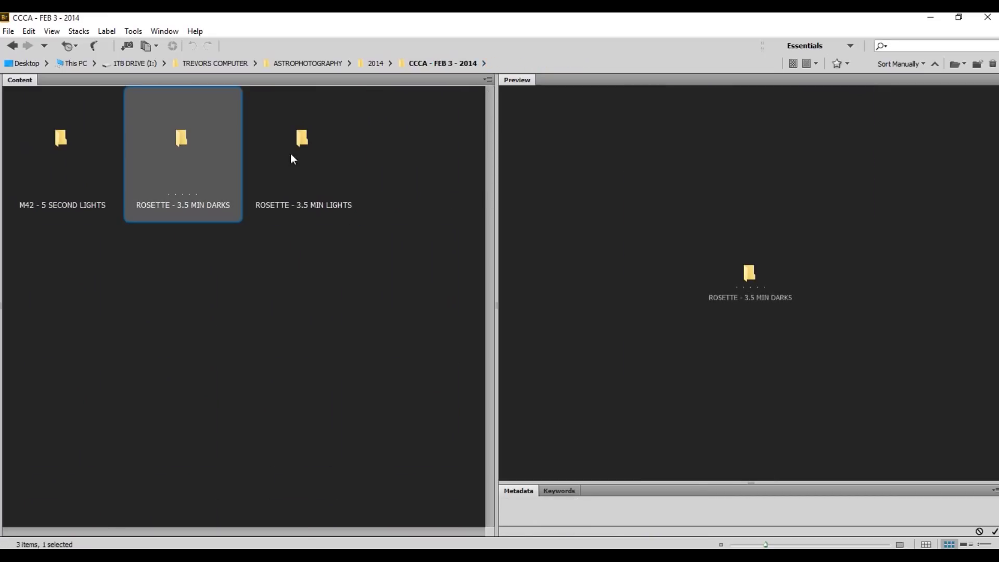
{"action": "left_click", "coordinate": [270, 157]}
{"action": "double_click", "coordinate": [213, 160]}
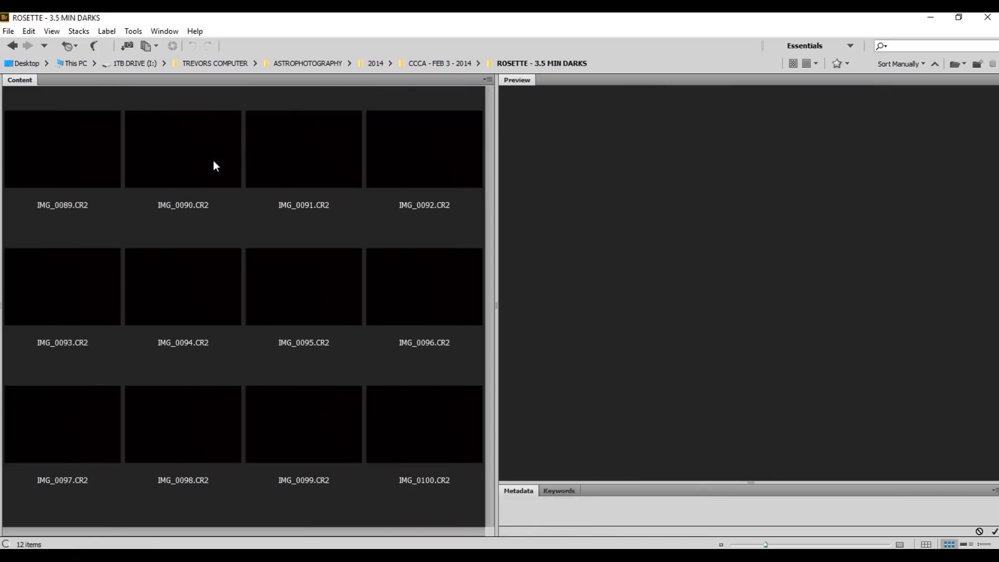
- Preview dark frames between IMG_0089.CR2 and IMG_0100.CR2, enlarging the metadata area to check their exposure and ISO
{"action": "left_click", "coordinate": [103, 157]}
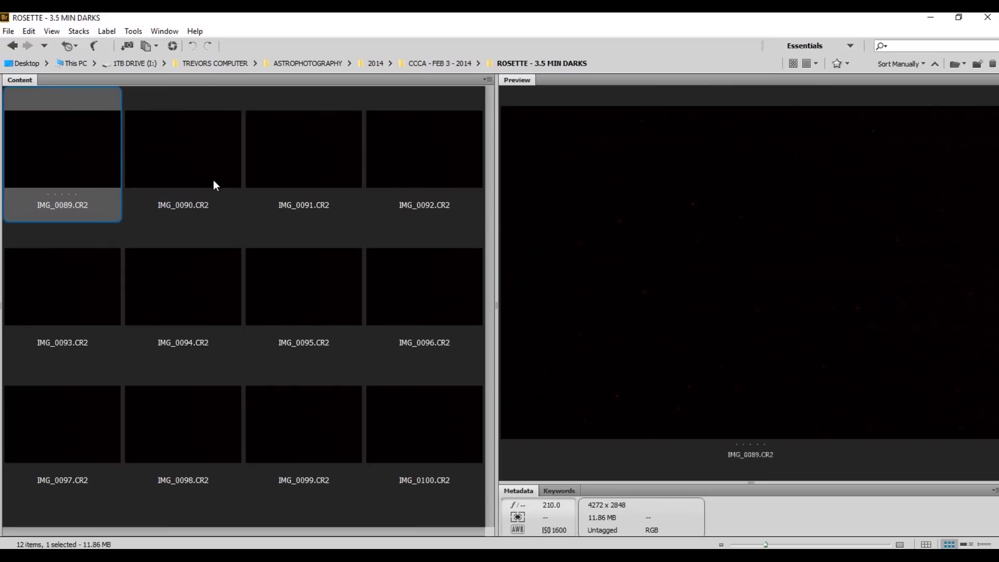
{"action": "left_click_drag", "start_coordinate": [611, 480], "coordinate": [622, 403]}
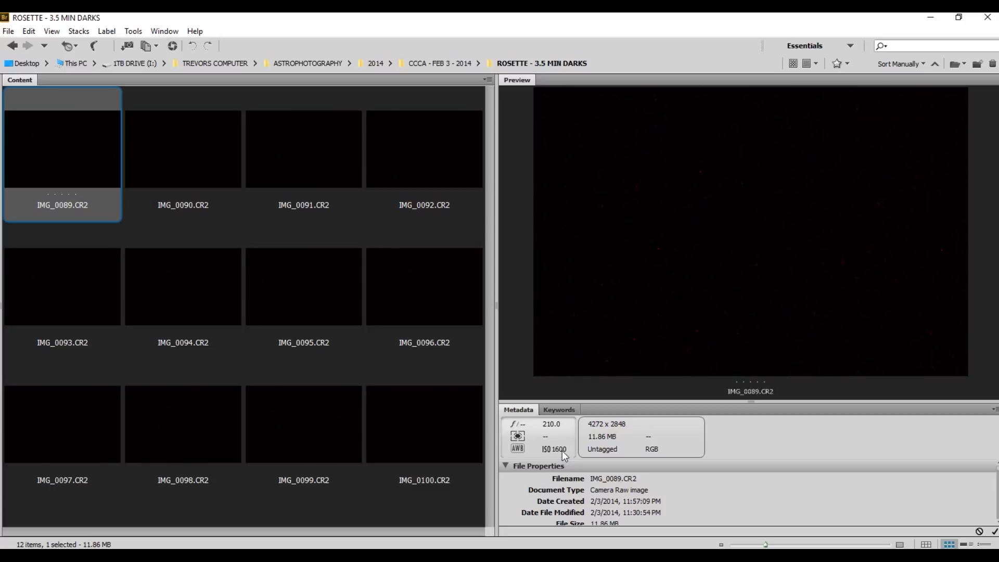
{"action": "left_click", "coordinate": [193, 166]}
{"action": "left_click", "coordinate": [319, 157]}
{"action": "left_click", "coordinate": [417, 157]}
{"action": "left_click", "coordinate": [437, 273]}
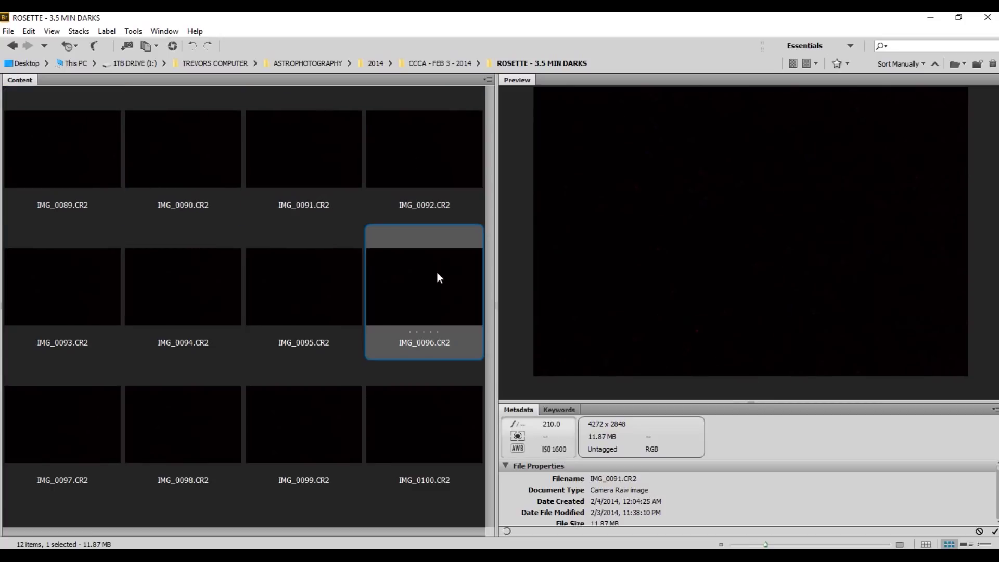
{"action": "left_click", "coordinate": [426, 420]}
{"action": "left_click", "coordinate": [334, 436]}
{"action": "left_click", "coordinate": [194, 440]}
{"action": "left_click", "coordinate": [405, 439]}
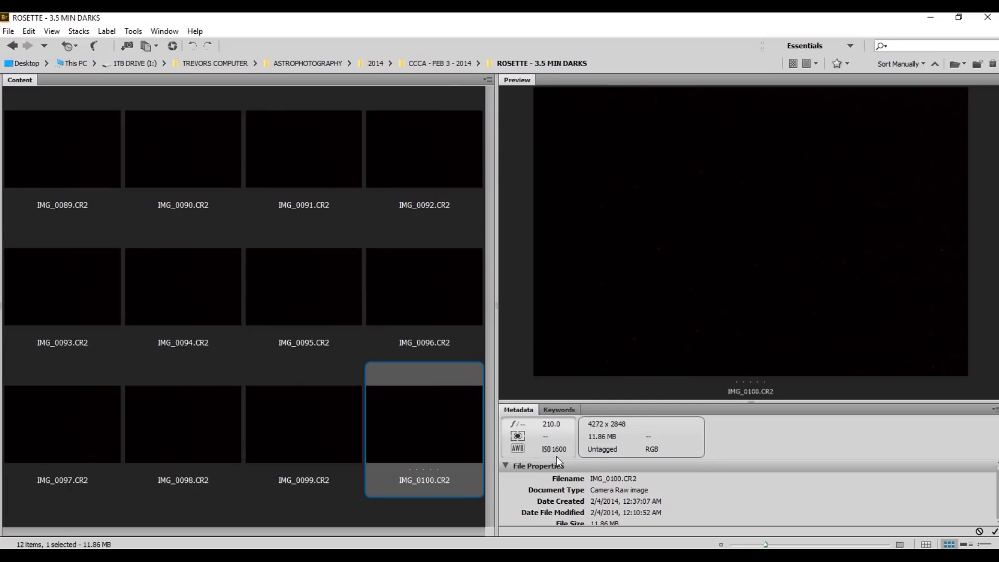
- Go back to the CCCA - FEB 3 - 2014 folder and select the ROSETTE - 3.5 MIN LIGHTS folder
{"action": "left_click", "coordinate": [458, 66]}
{"action": "left_click", "coordinate": [343, 162]}
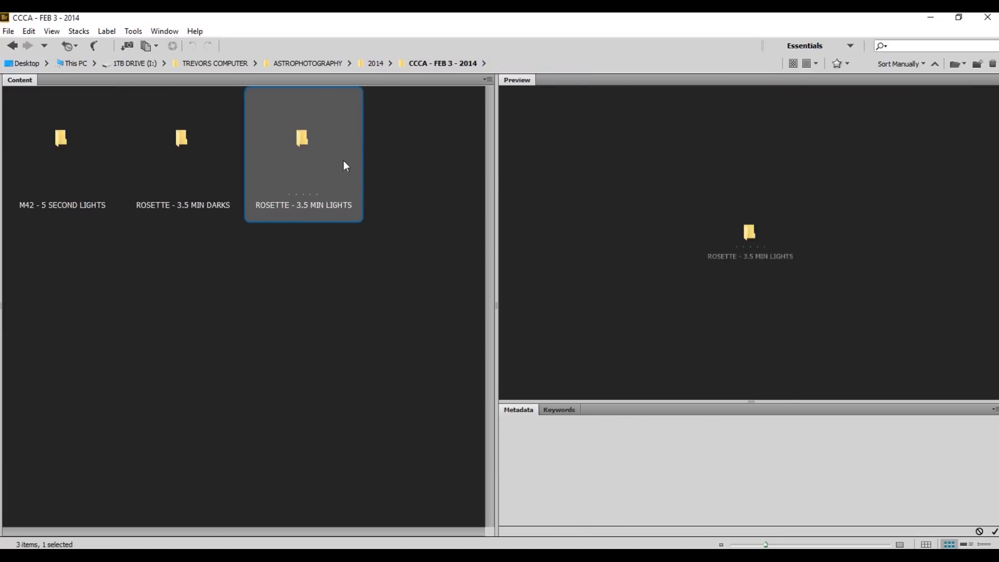
- Switch to DeepSkyStacker and bring up the file dialog for opening light frames, moving it clear of the file list
{"action": "key", "text": "alt+Tab"}
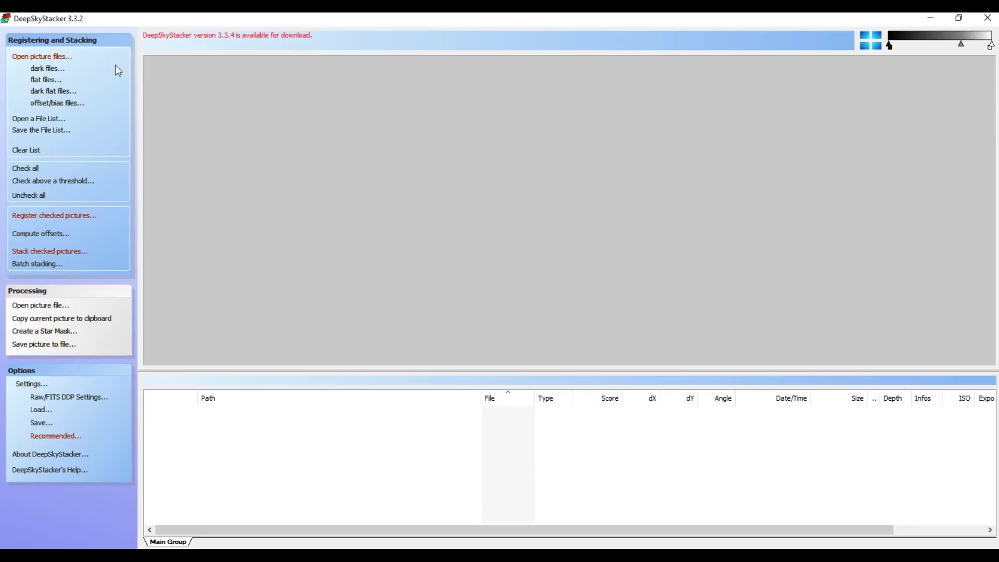
{"action": "left_click", "coordinate": [61, 57]}
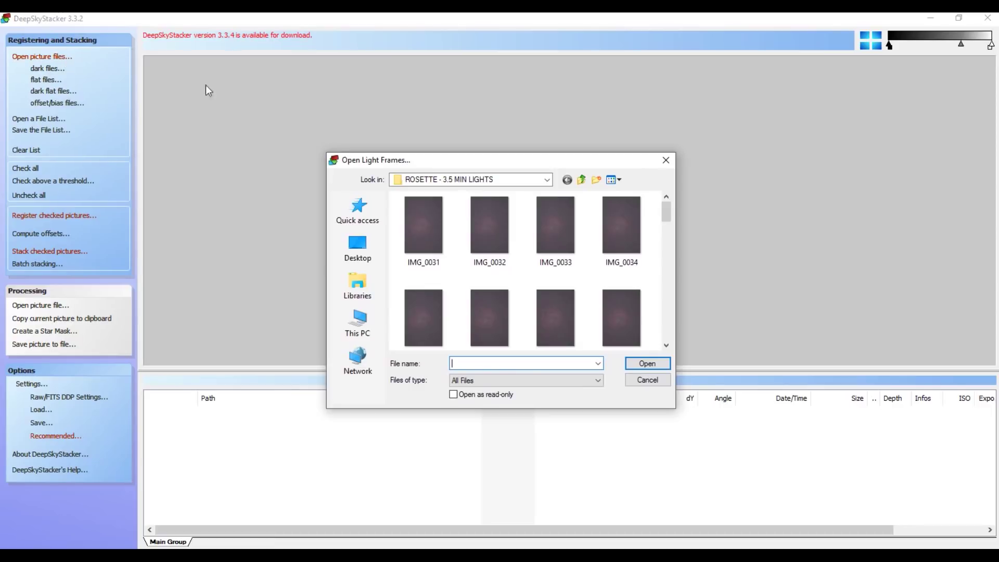
{"action": "left_click_drag", "start_coordinate": [514, 165], "coordinate": [476, 156]}
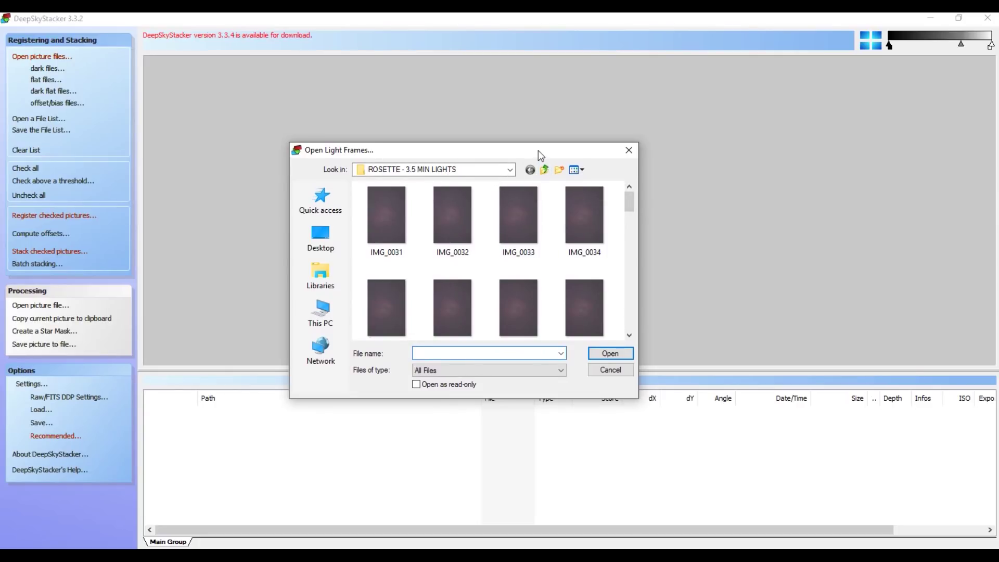
{"action": "left_click_drag", "start_coordinate": [476, 155], "coordinate": [451, 119]}
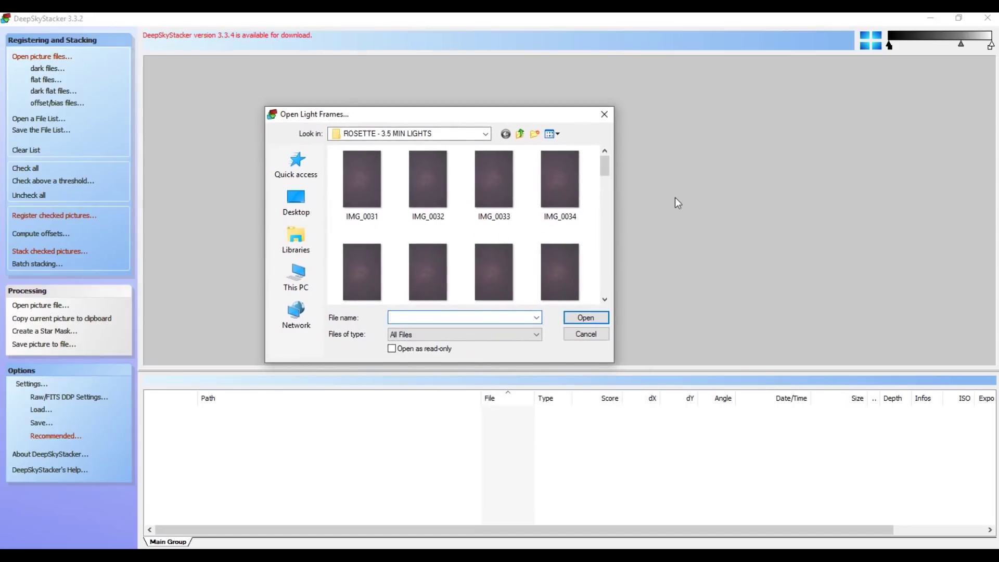
- Load light frames IMG_0031 to IMG_0081 from the ROSETTE - 3.5 MIN LIGHTS folder, leaving IMG_0079.xmp out of the selection
{"action": "left_click", "coordinate": [521, 132]}
{"action": "double_click", "coordinate": [501, 186]}
{"action": "left_click", "coordinate": [367, 174]}
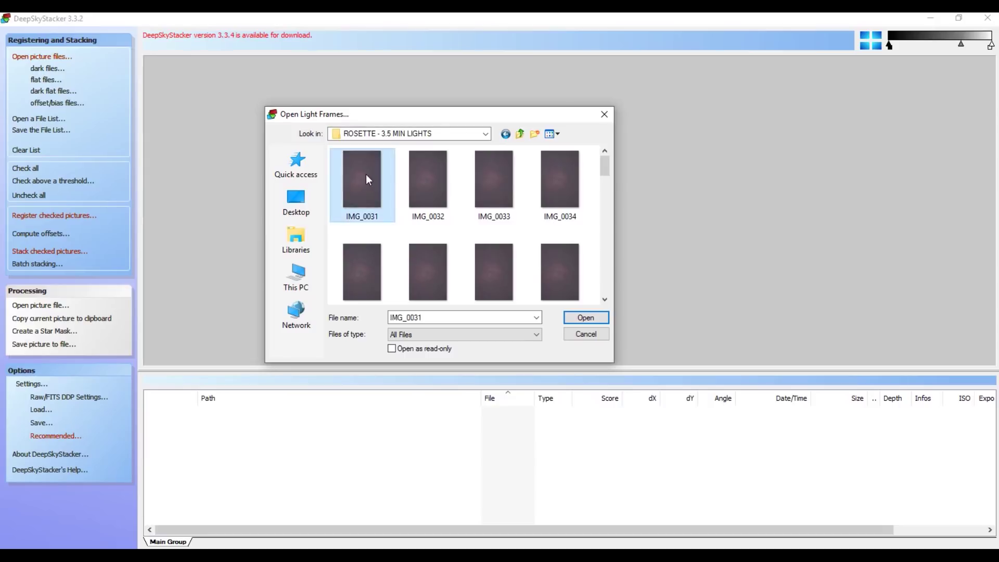
{"action": "left_click_drag", "start_coordinate": [605, 173], "coordinate": [603, 286]}
{"action": "left_click", "coordinate": [565, 273], "text": "shift"}
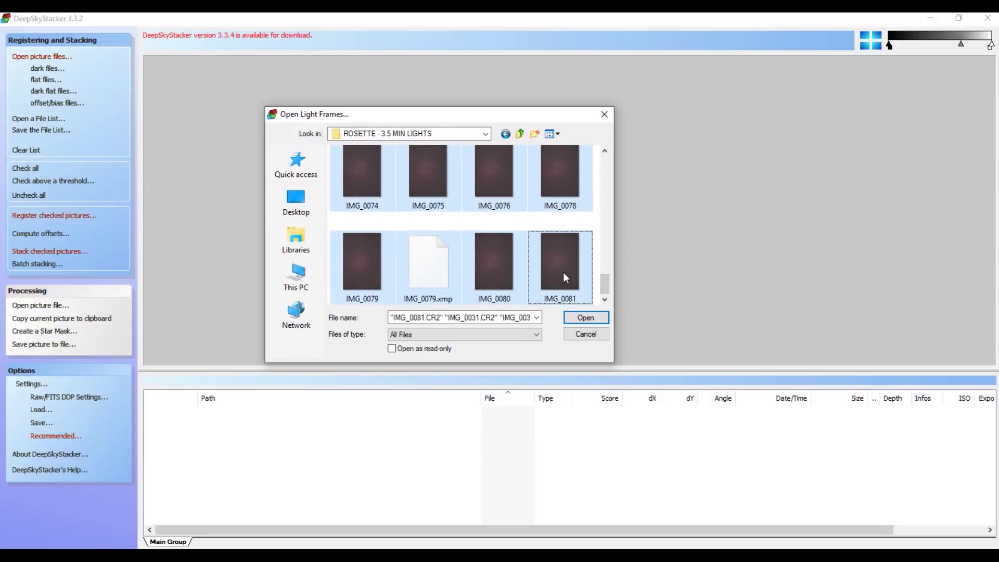
{"action": "left_click", "coordinate": [448, 274], "text": "ctrl"}
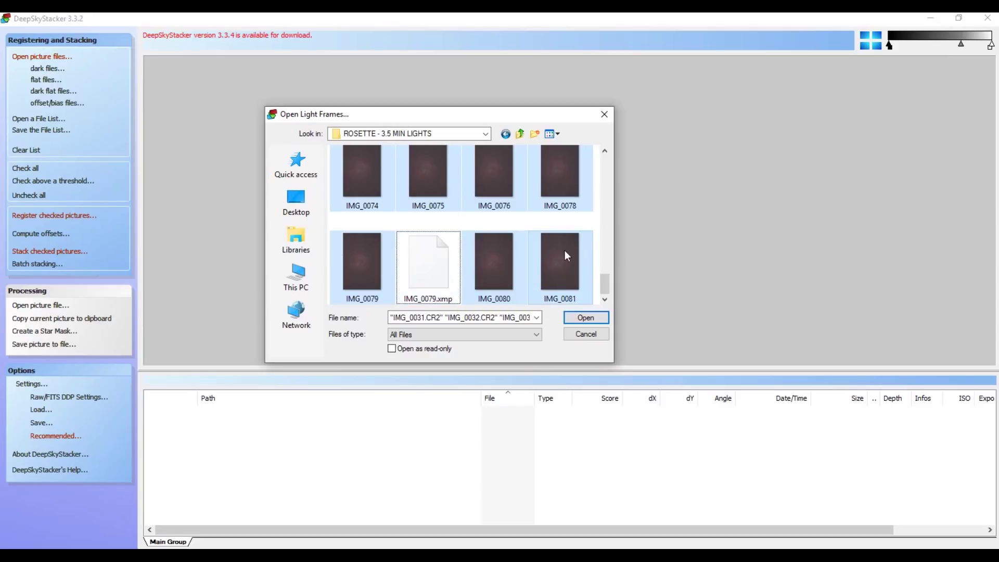
{"action": "mouse_move", "coordinate": [604, 285]}
{"action": "left_mouse_down"}
{"action": "mouse_move", "coordinate": [605, 249]}
{"action": "mouse_move", "coordinate": [604, 292]}
{"action": "left_mouse_up"}
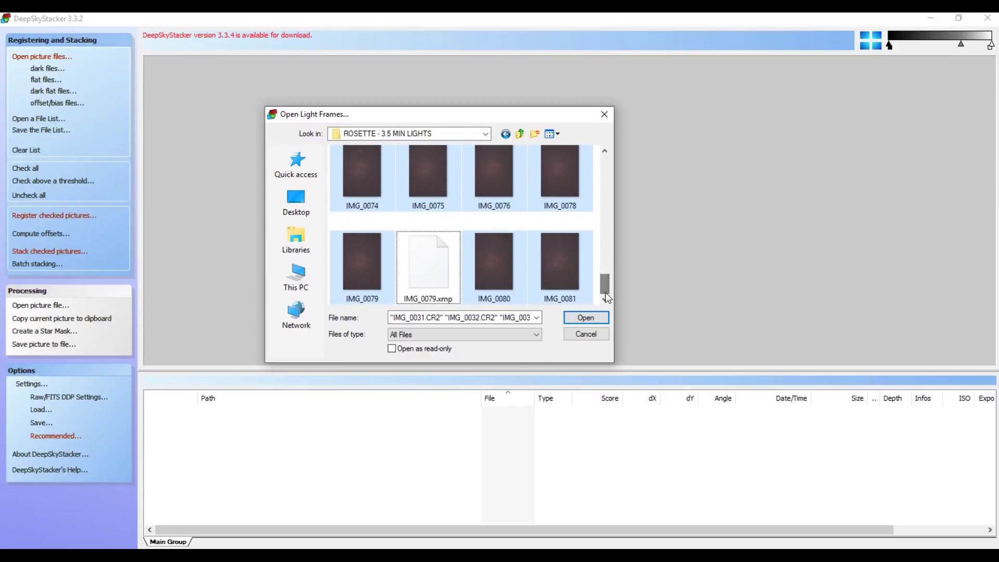
{"action": "left_click", "coordinate": [586, 318]}
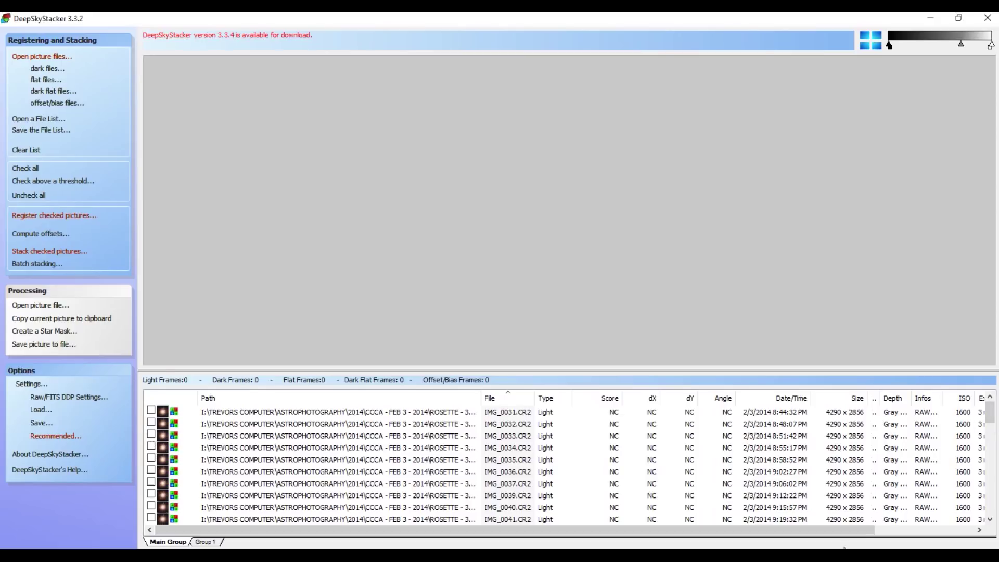
- Look through the loaded light frames' ISO and exposure details, and mark all frames as checked
{"action": "left_click_drag", "start_coordinate": [860, 530], "coordinate": [946, 527]}
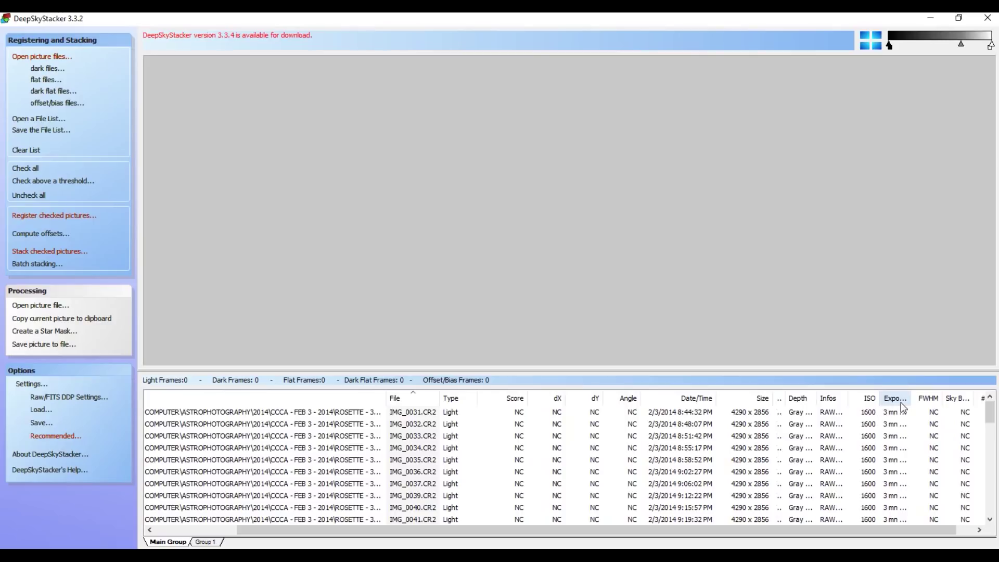
{"action": "left_click_drag", "start_coordinate": [990, 419], "coordinate": [989, 503]}
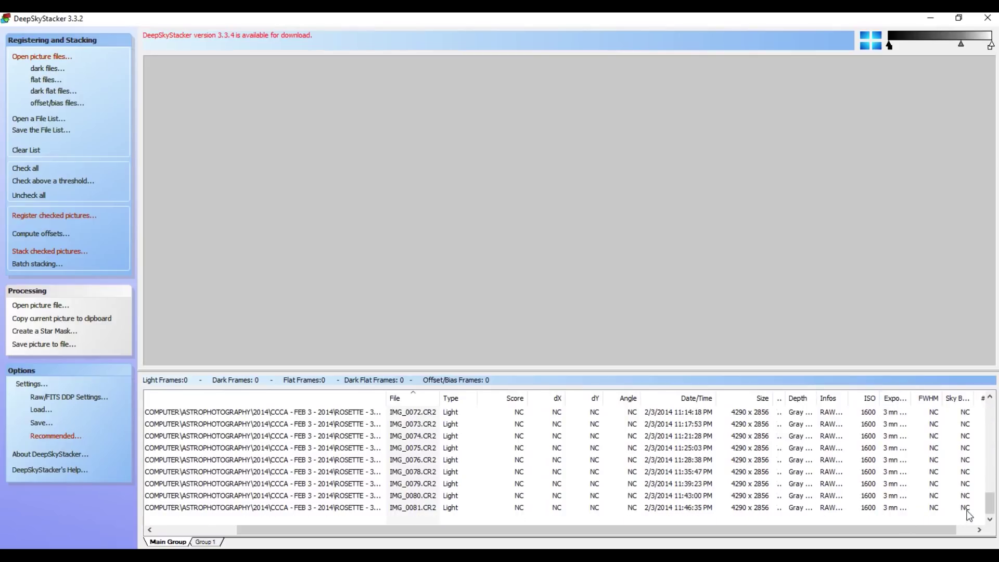
{"action": "scroll", "coordinate": [991, 513], "scroll_direction": "up", "scroll_amount": 14}
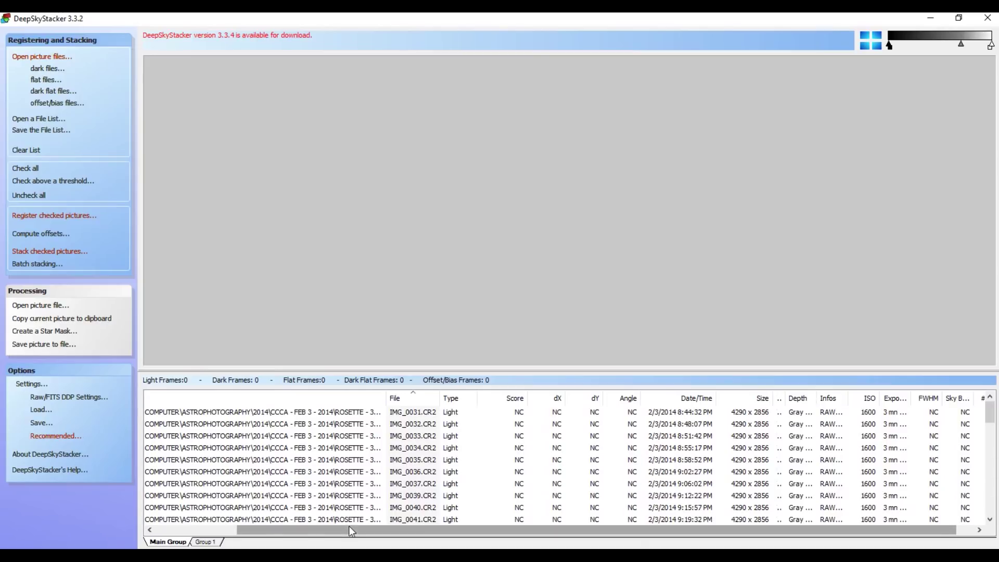
{"action": "left_click_drag", "start_coordinate": [351, 530], "coordinate": [269, 529]}
{"action": "left_click", "coordinate": [18, 168]}
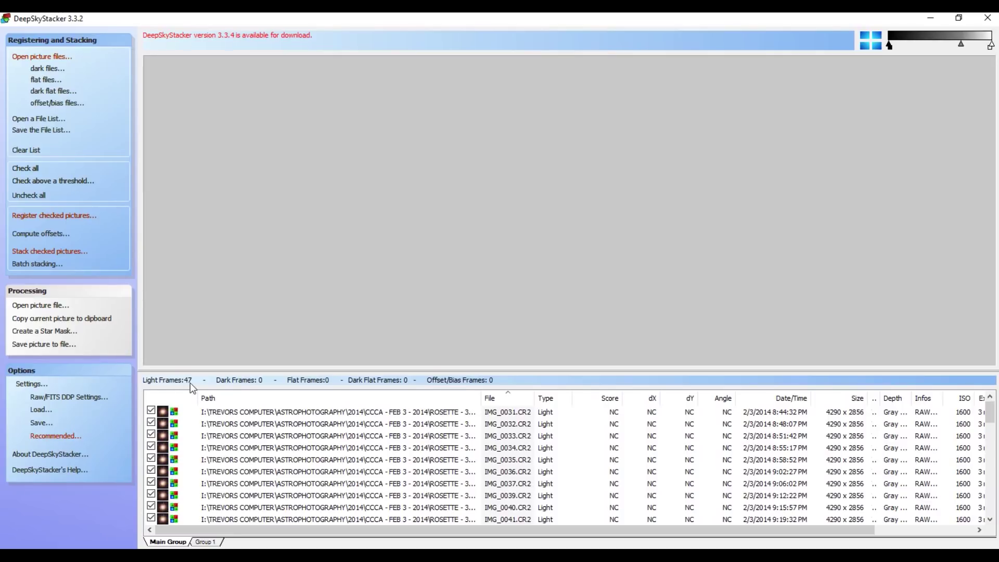
- Start adding dark frames and browse to 2014, CCCA - FEB 3 - 2014, ROSETTE - 3.5 MIN DARKS
{"action": "left_click", "coordinate": [46, 70]}
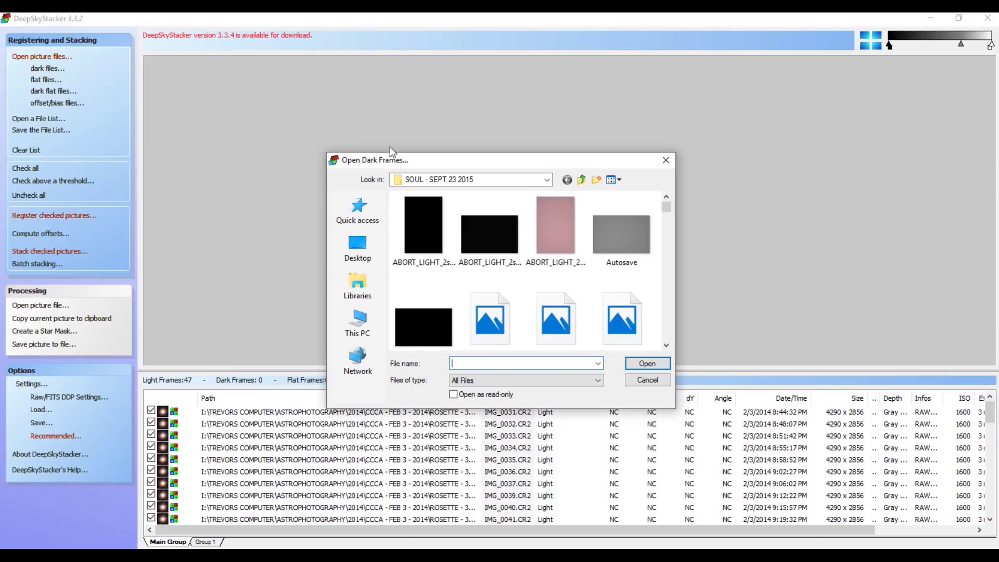
{"action": "left_click", "coordinate": [583, 179]}
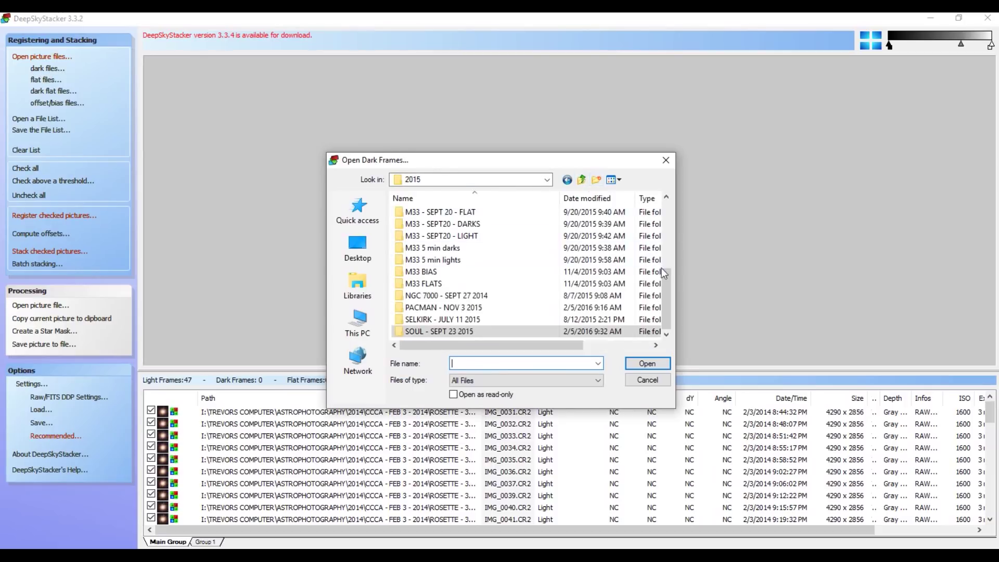
{"action": "left_click", "coordinate": [583, 179]}
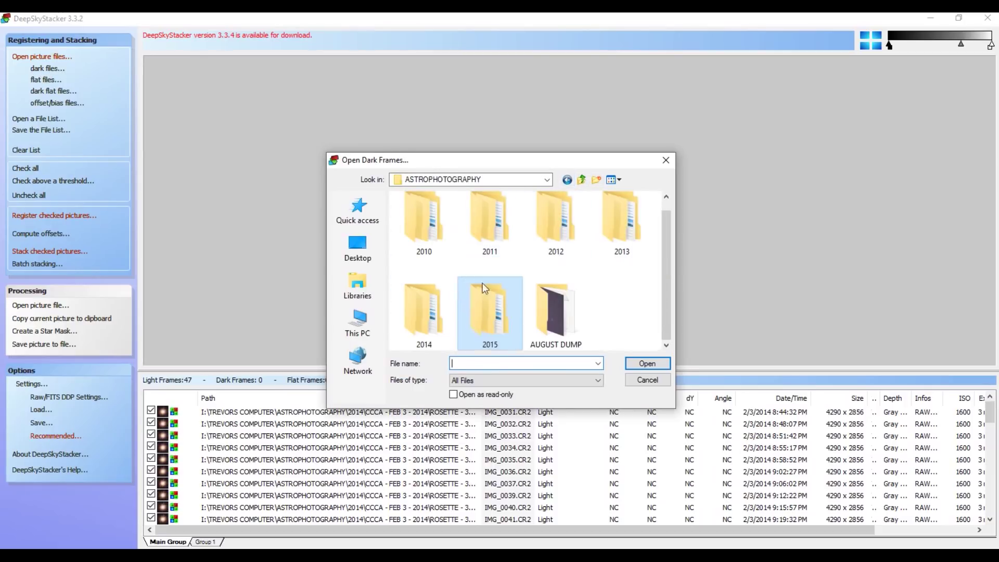
{"action": "double_click", "coordinate": [427, 271]}
{"action": "double_click", "coordinate": [480, 318]}
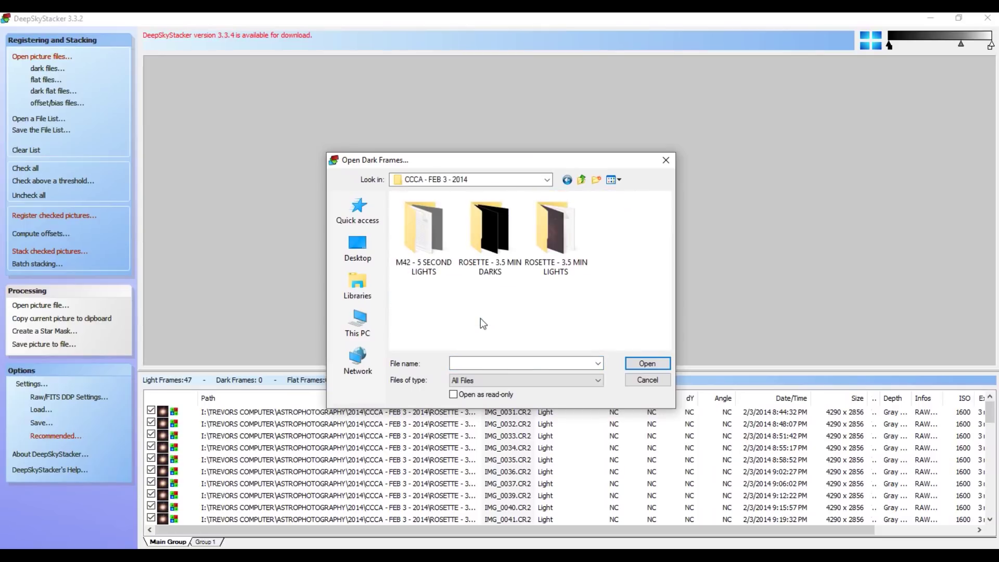
{"action": "double_click", "coordinate": [489, 236]}
- Load dark frames IMG_0089 to IMG_0100 into the file list
{"action": "left_click", "coordinate": [433, 227]}
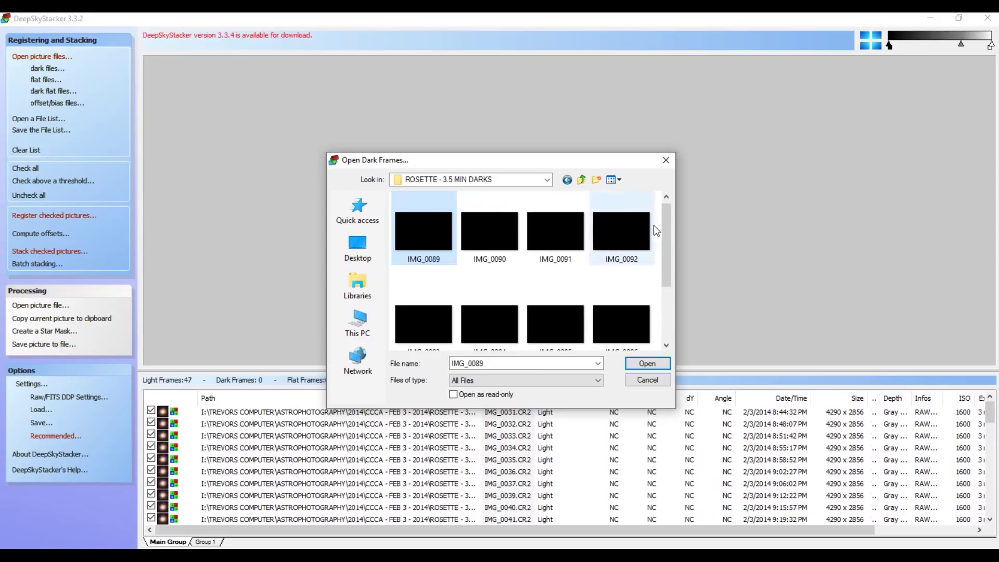
{"action": "left_click_drag", "start_coordinate": [667, 223], "coordinate": [673, 295]}
{"action": "left_click", "coordinate": [641, 326], "text": "shift"}
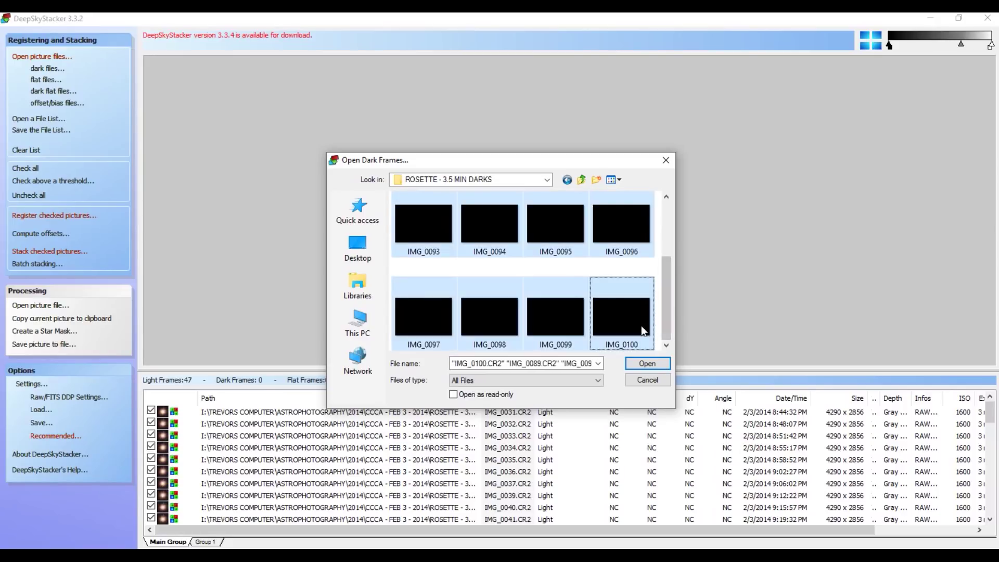
{"action": "left_click", "coordinate": [653, 366]}
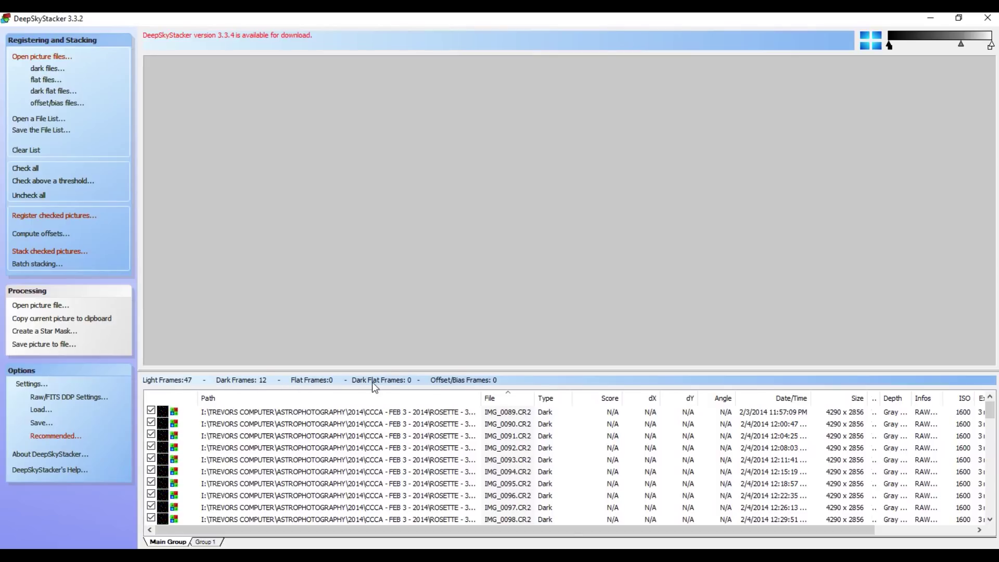
- Bring up the registration settings for the checked pictures and set the best pictures to stack to 95%
{"action": "left_click", "coordinate": [83, 217]}
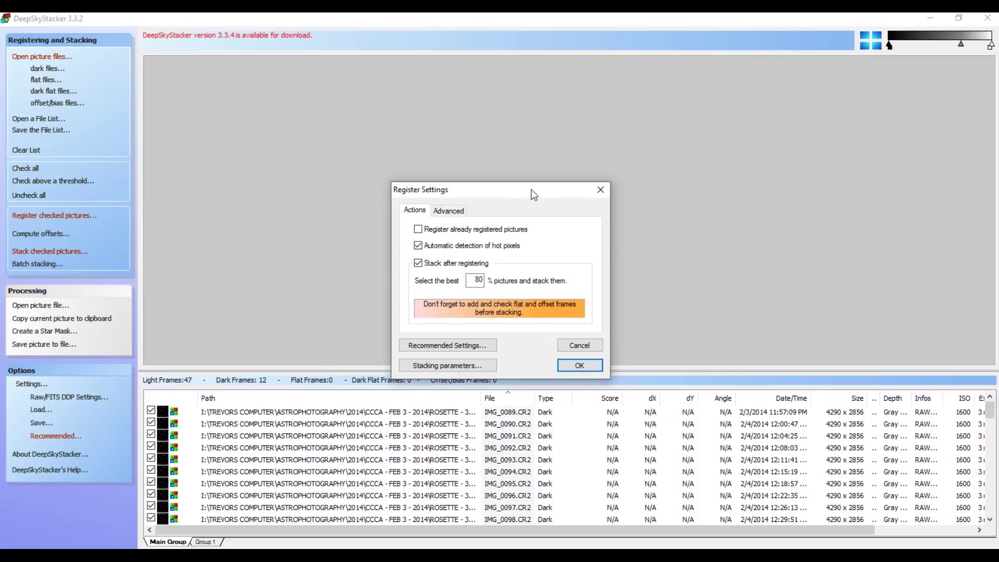
{"action": "left_click_drag", "start_coordinate": [534, 195], "coordinate": [517, 188]}
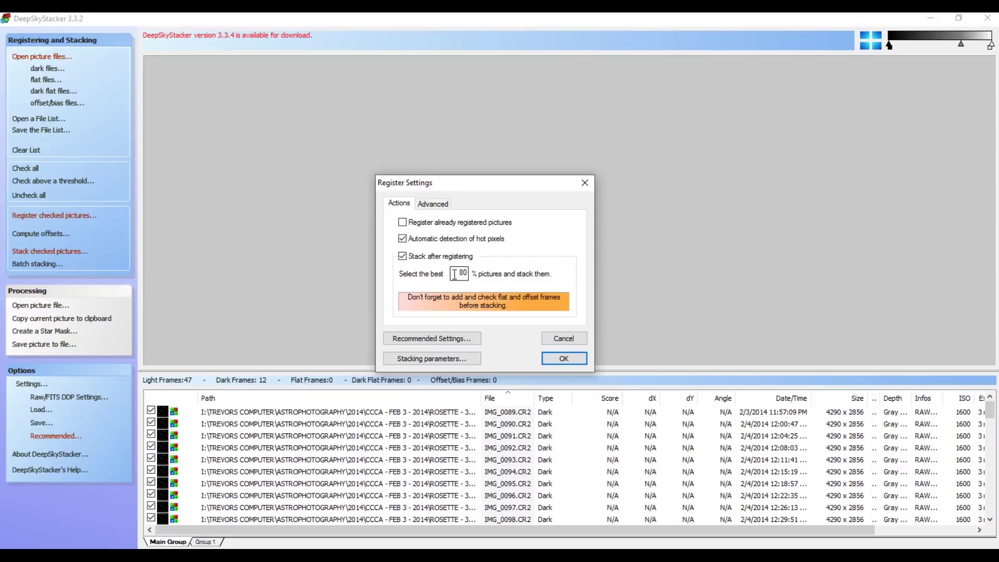
{"action": "left_click_drag", "start_coordinate": [454, 274], "coordinate": [494, 270]}
{"action": "type", "text": "95"}
{"action": "left_click_drag", "start_coordinate": [527, 179], "coordinate": [479, 155]}
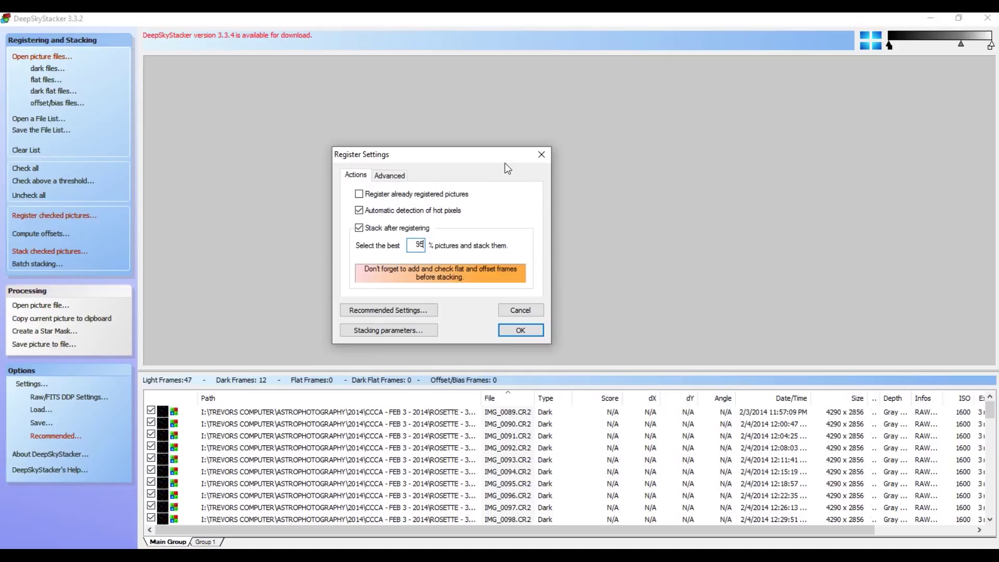
- Check the star detection threshold, accept the registration settings, and review the stacking steps before starting the registering and stacking process
{"action": "left_click", "coordinate": [388, 179]}
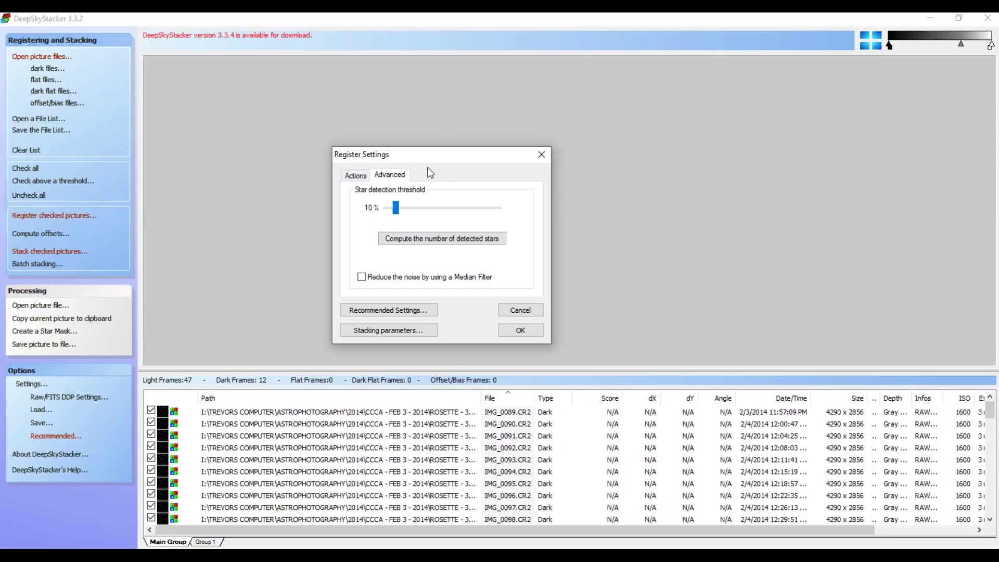
{"action": "left_click", "coordinate": [359, 176]}
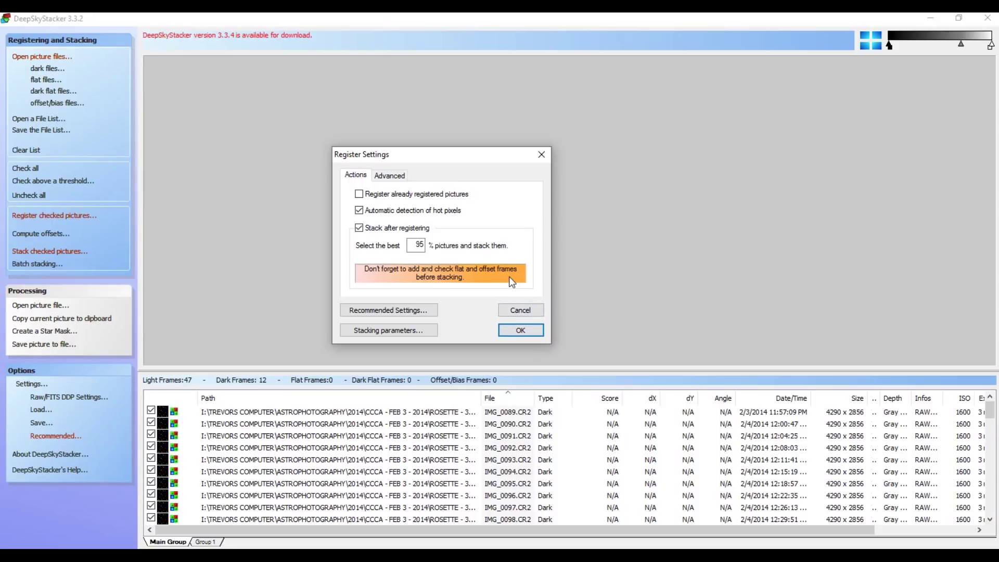
{"action": "mouse_move", "coordinate": [487, 149]}
{"action": "left_mouse_down"}
{"action": "mouse_move", "coordinate": [527, 137]}
{"action": "mouse_move", "coordinate": [486, 148]}
{"action": "left_mouse_up"}
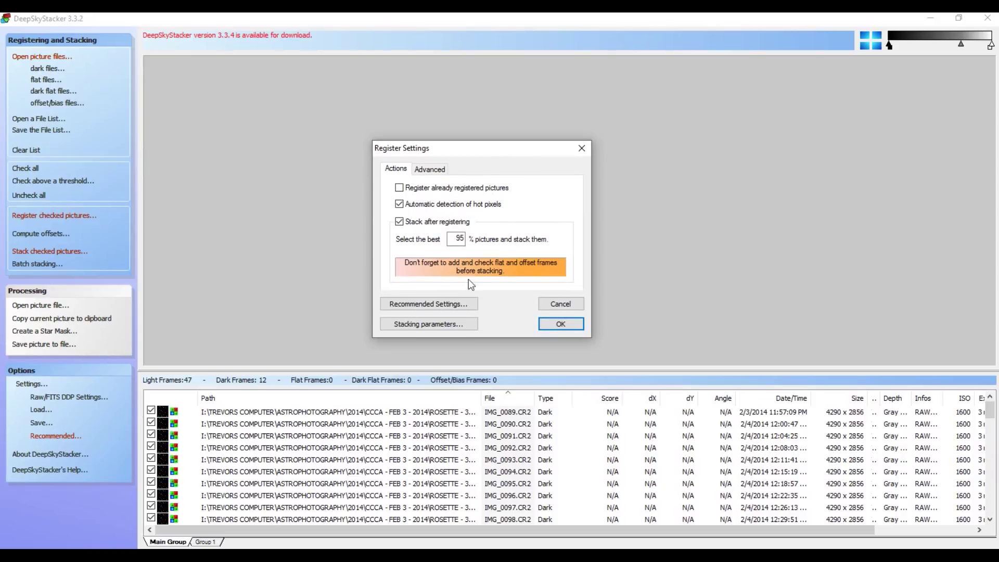
{"action": "left_click", "coordinate": [570, 327]}
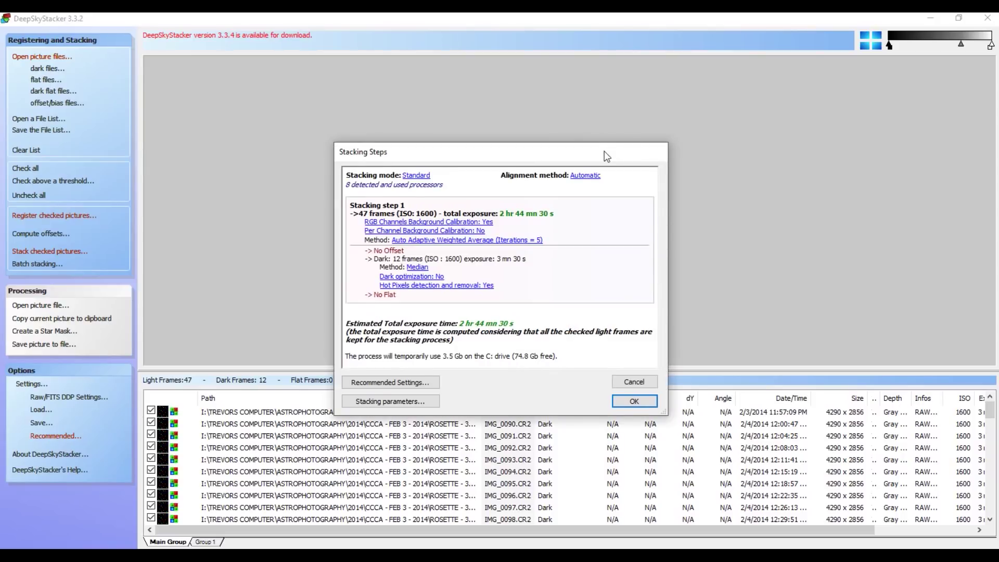
{"action": "left_click_drag", "start_coordinate": [604, 151], "coordinate": [585, 127]}
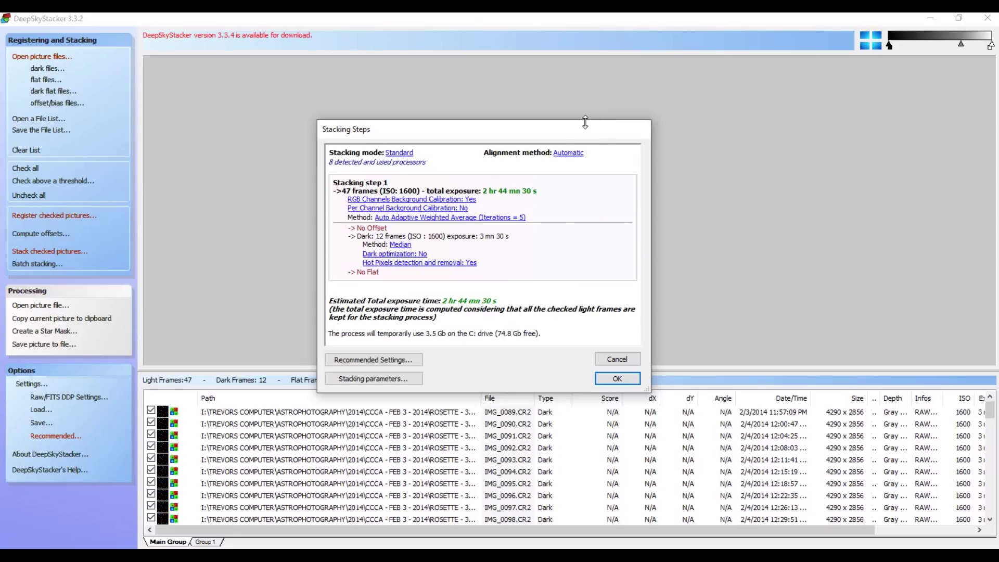
{"action": "left_click", "coordinate": [617, 379]}
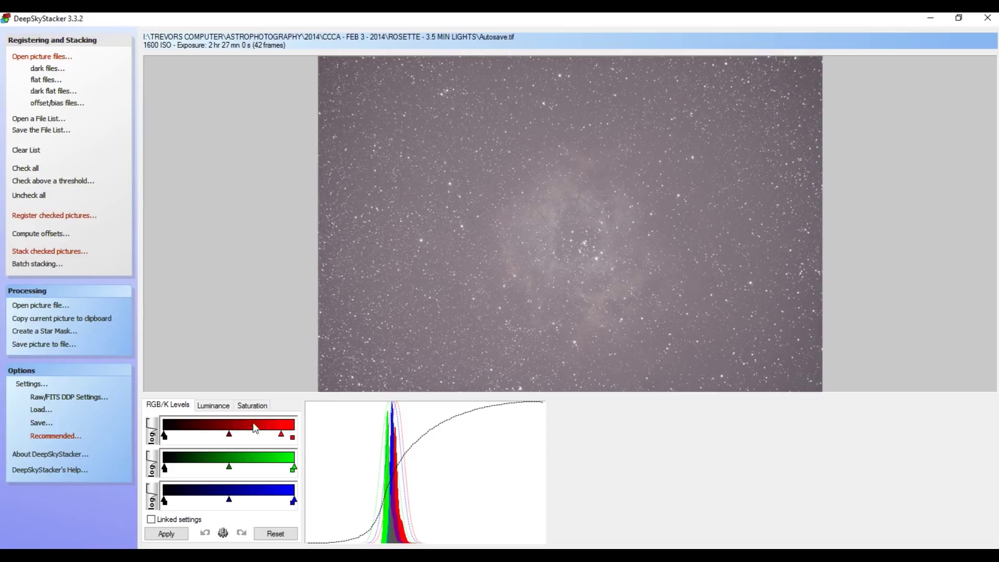
- View the luminance and saturation adjustments for the stacked picture, and return to its RGB/K levels
{"action": "left_click", "coordinate": [214, 411]}
{"action": "left_click", "coordinate": [248, 411]}
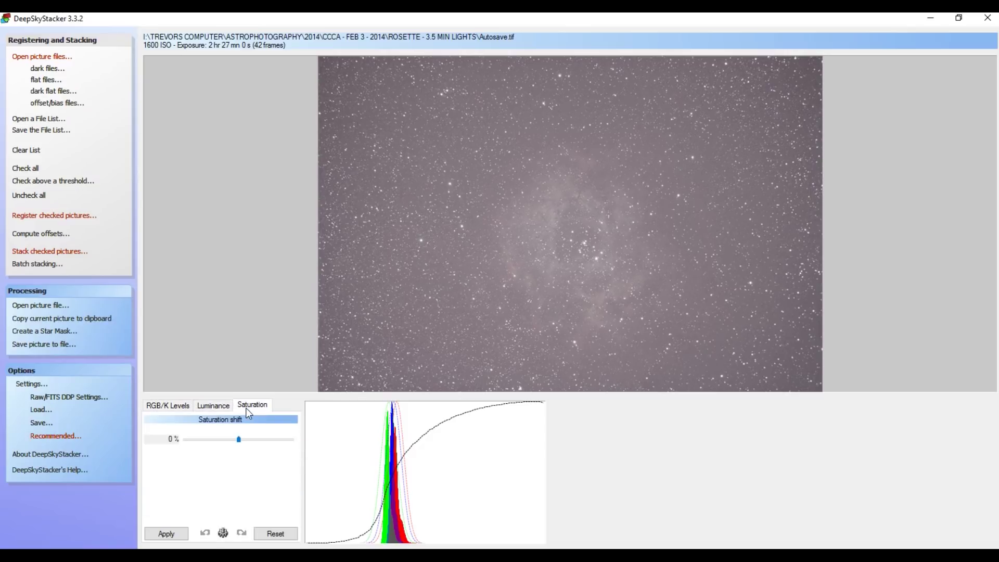
{"action": "left_click", "coordinate": [168, 411]}
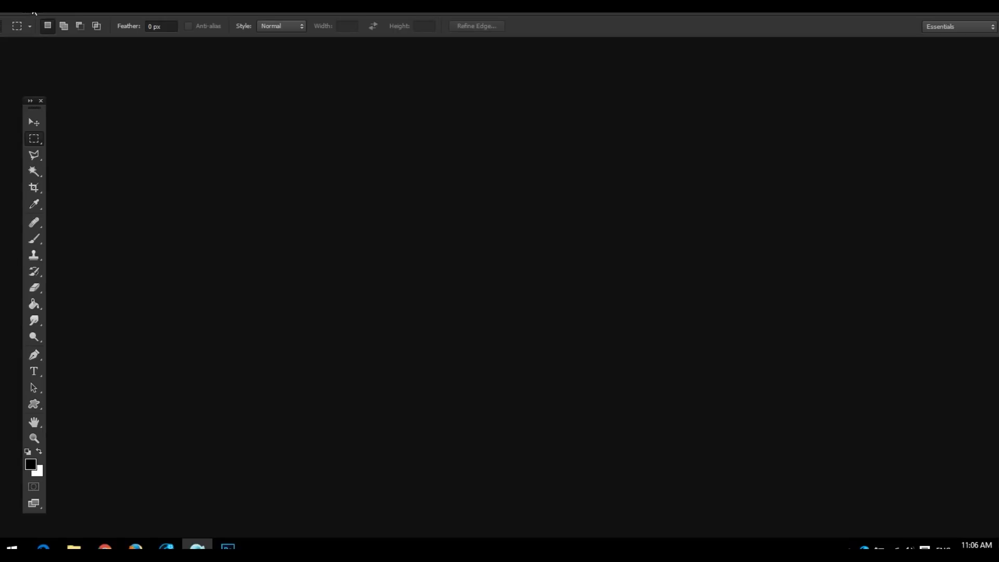
- Switch to Photoshop and open the stacked Autosave file from the ROSETTE - 3.5 MIN LIGHTS folder
{"action": "left_click", "coordinate": [34, 9]}
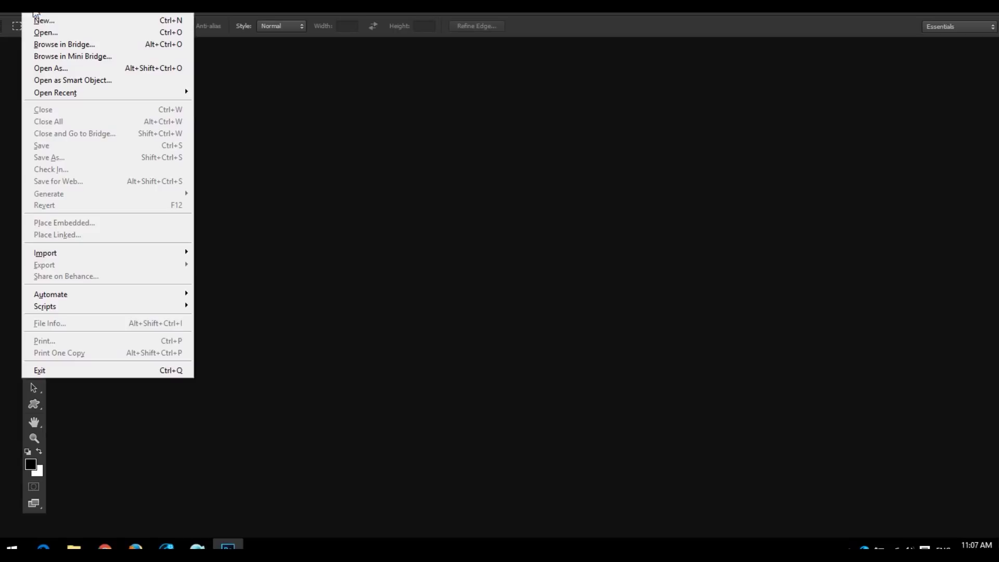
{"action": "left_click", "coordinate": [43, 33]}
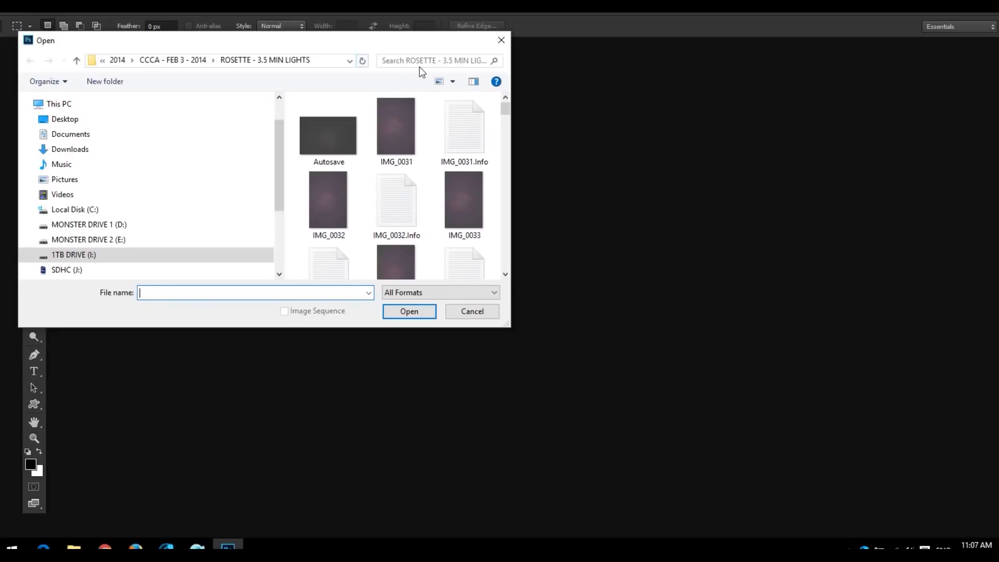
{"action": "left_click_drag", "start_coordinate": [414, 39], "coordinate": [505, 76]}
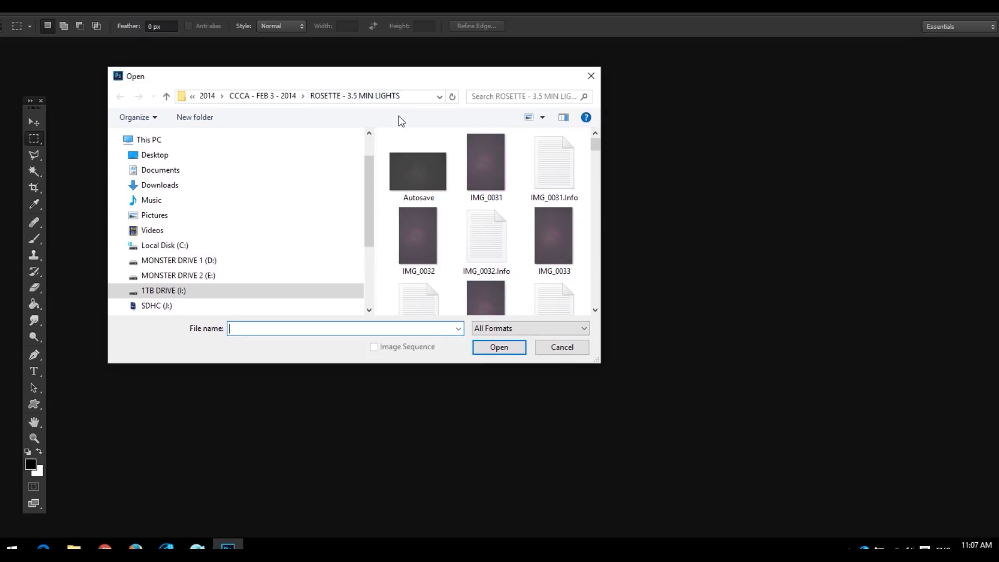
{"action": "double_click", "coordinate": [429, 178]}
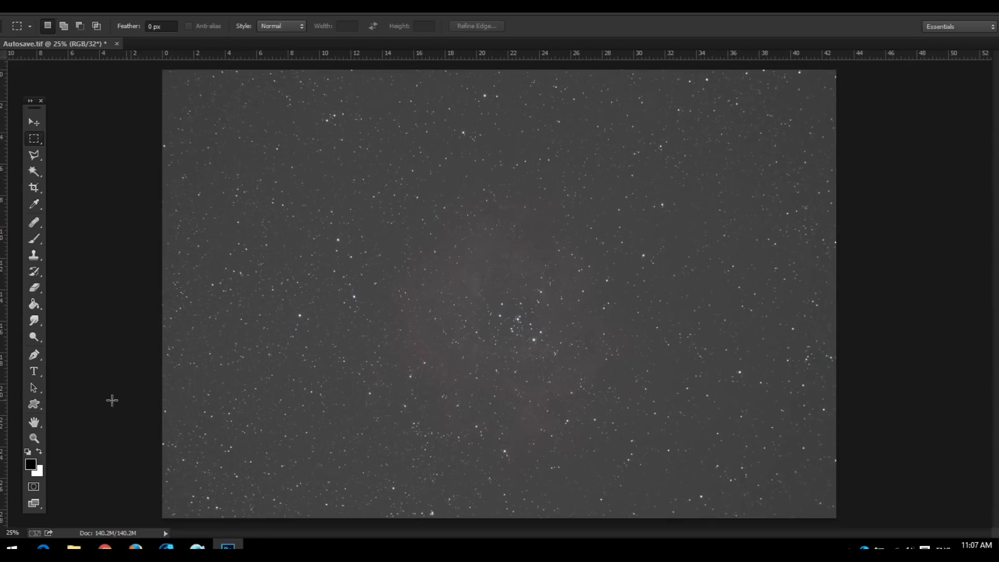
- Zoom the stacked nebula image out and back in to examine the whole frame
{"action": "left_click", "coordinate": [26, 443]}
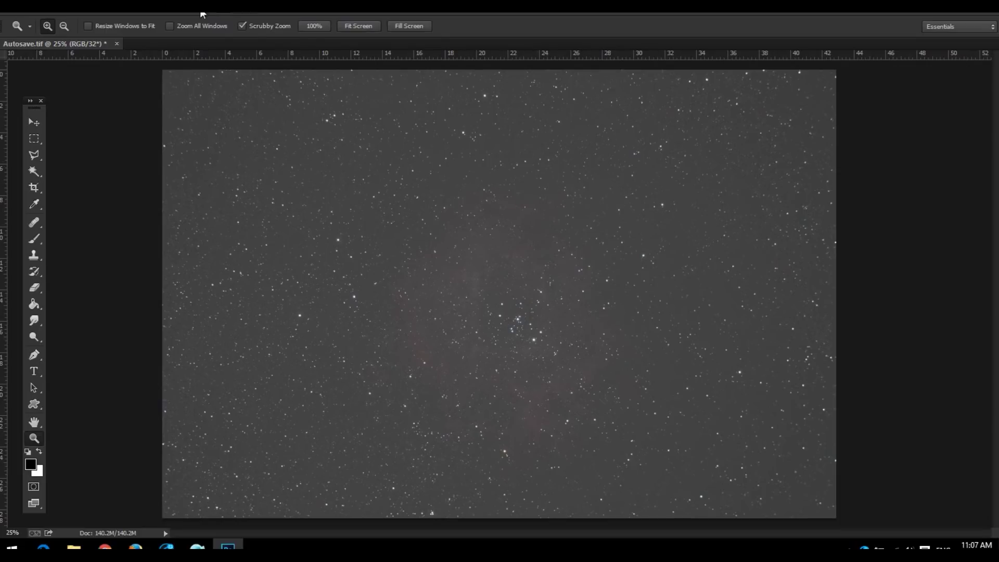
{"action": "left_click", "coordinate": [464, 312], "text": "alt"}
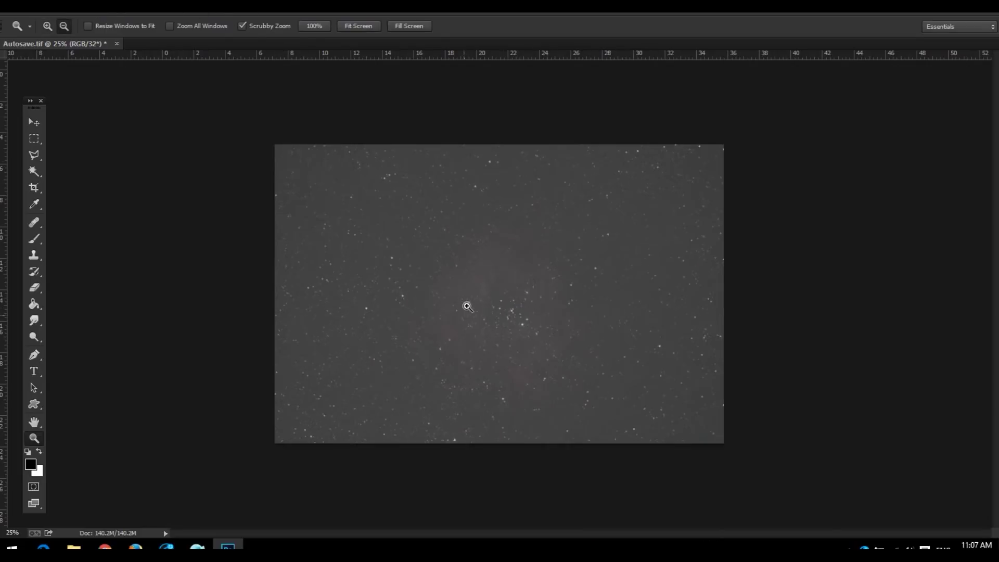
{"action": "left_click", "coordinate": [33, 138]}
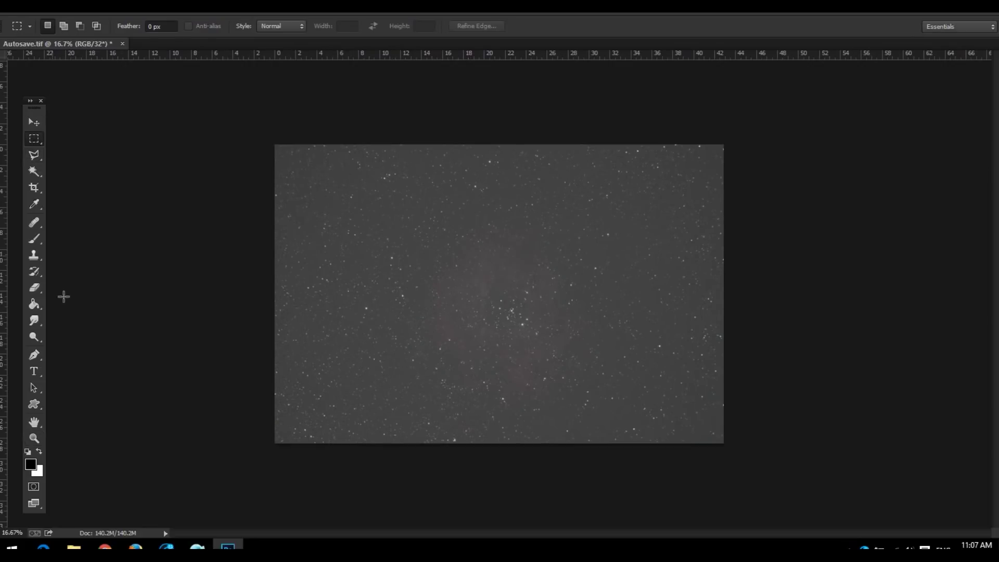
{"action": "left_click", "coordinate": [36, 439]}
{"action": "left_click", "coordinate": [329, 178]}
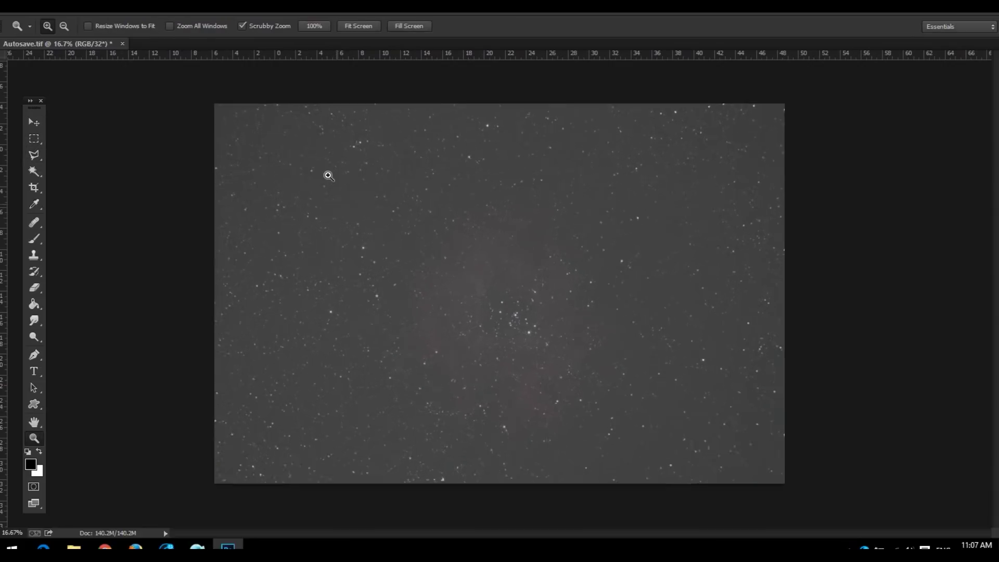
- Inspect the stacked image's corners and edges up close for stacking borders, and return to a view of the whole frame
{"action": "left_click", "coordinate": [326, 175]}
{"action": "left_click_drag", "start_coordinate": [192, 143], "coordinate": [356, 291]}
{"action": "left_click", "coordinate": [401, 188]}
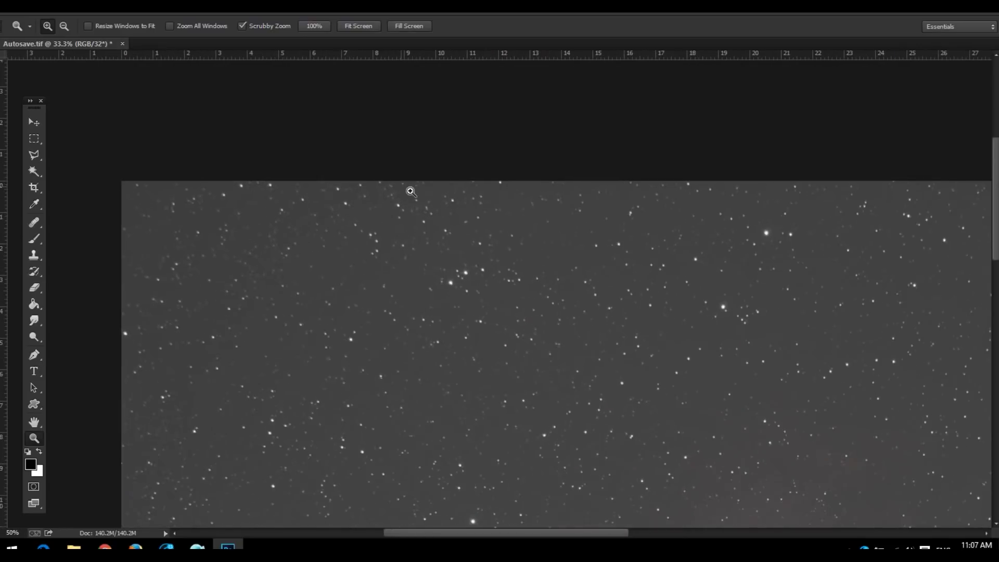
{"action": "left_click", "coordinate": [401, 187]}
{"action": "left_click_drag", "start_coordinate": [995, 196], "coordinate": [996, 409]}
{"action": "left_click_drag", "start_coordinate": [577, 533], "coordinate": [804, 536]}
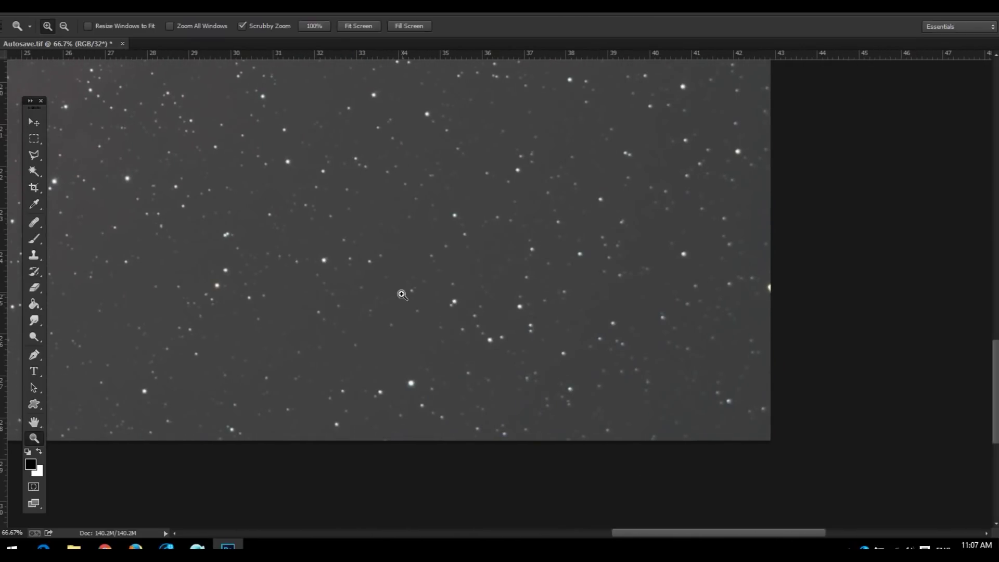
{"action": "left_click", "coordinate": [492, 287], "text": "alt"}
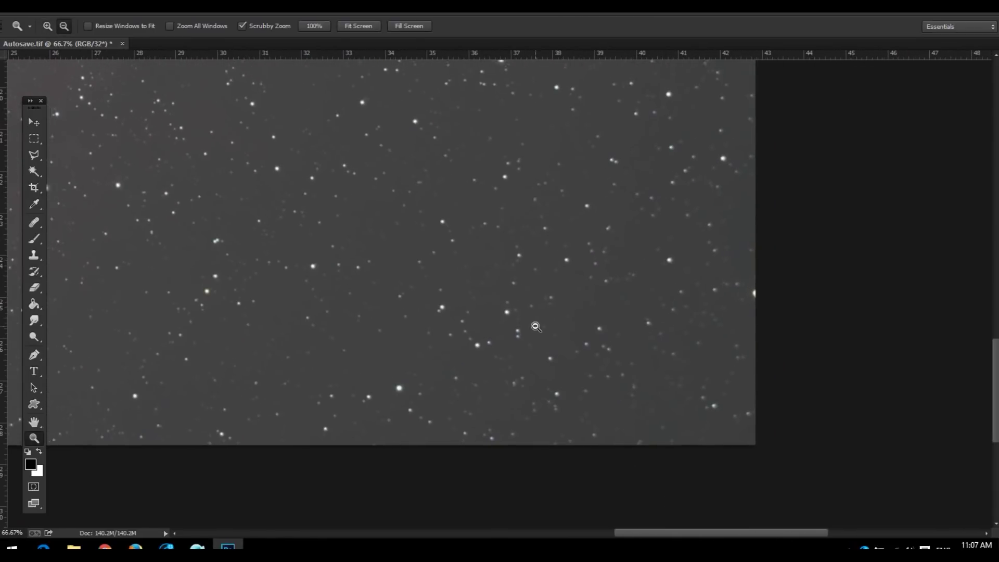
{"action": "left_click", "coordinate": [536, 326], "text": "alt"}
{"action": "left_click_drag", "start_coordinate": [684, 534], "coordinate": [563, 532]}
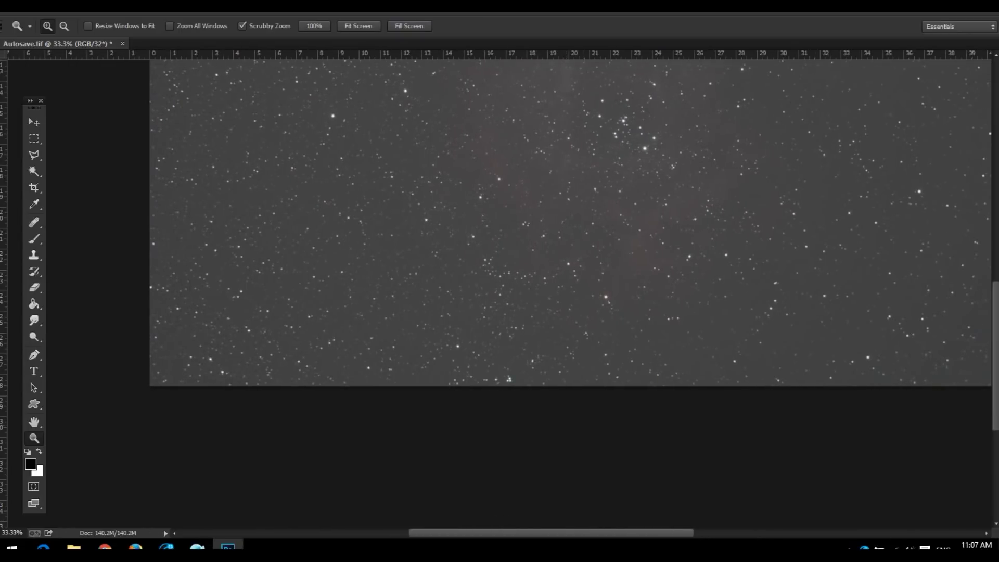
{"action": "left_click_drag", "start_coordinate": [996, 403], "coordinate": [996, 321]}
{"action": "left_click", "coordinate": [555, 292], "text": "alt"}
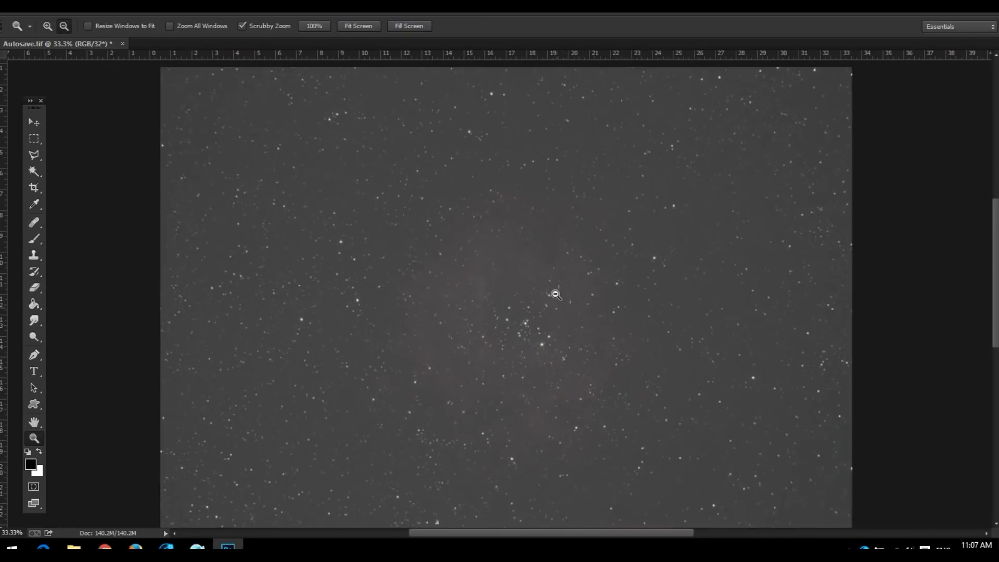
- Select nearly the whole frame with the rectangular marquee just inside its edges and crop the image to that selection
{"action": "left_click", "coordinate": [30, 136]}
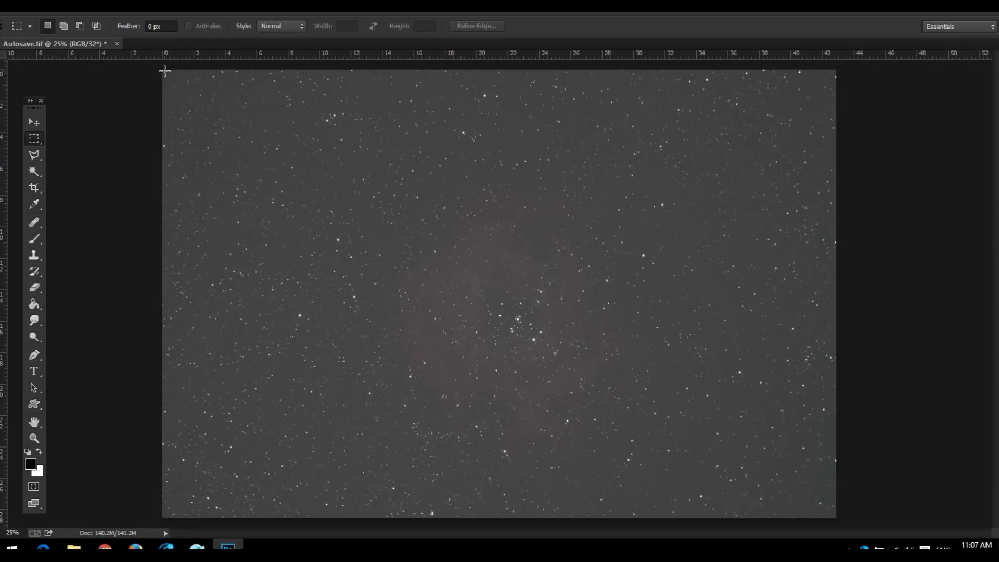
{"action": "left_click_drag", "start_coordinate": [164, 72], "coordinate": [833, 515]}
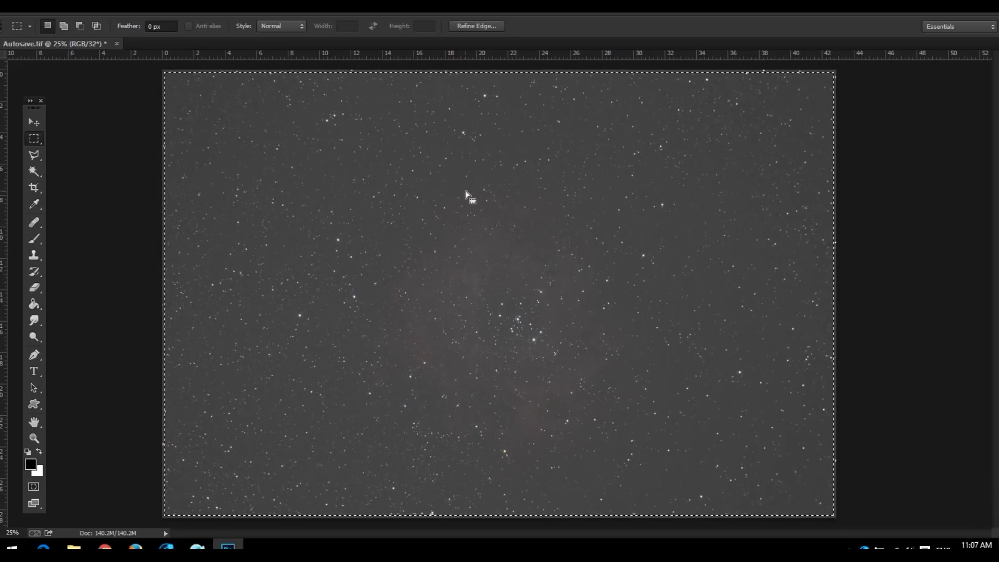
{"action": "left_click", "coordinate": [78, 6]}
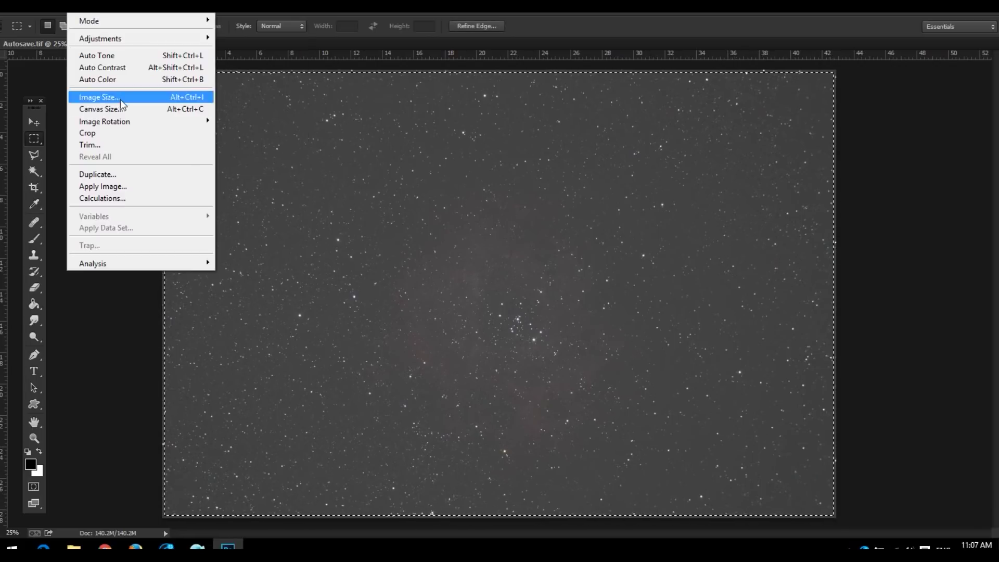
{"action": "left_click", "coordinate": [125, 136]}
{"action": "left_click", "coordinate": [486, 205]}
- Start a Levels adjustment and raise the RGB shadow input level to 9, keeping the dialog clear of the nebula
{"action": "left_click", "coordinate": [81, 10]}
{"action": "mouse_move", "coordinate": [99, 38]}
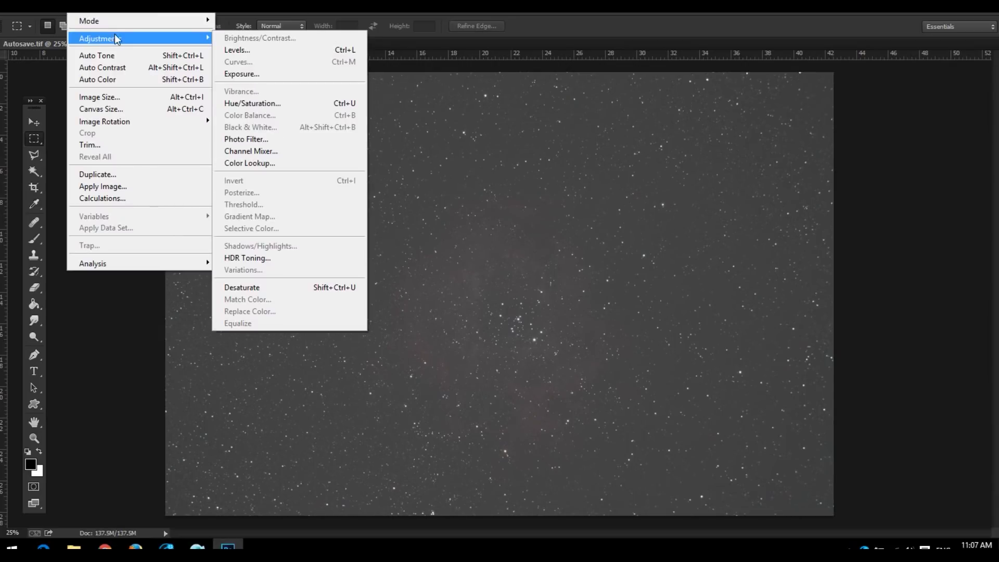
{"action": "left_click", "coordinate": [249, 46]}
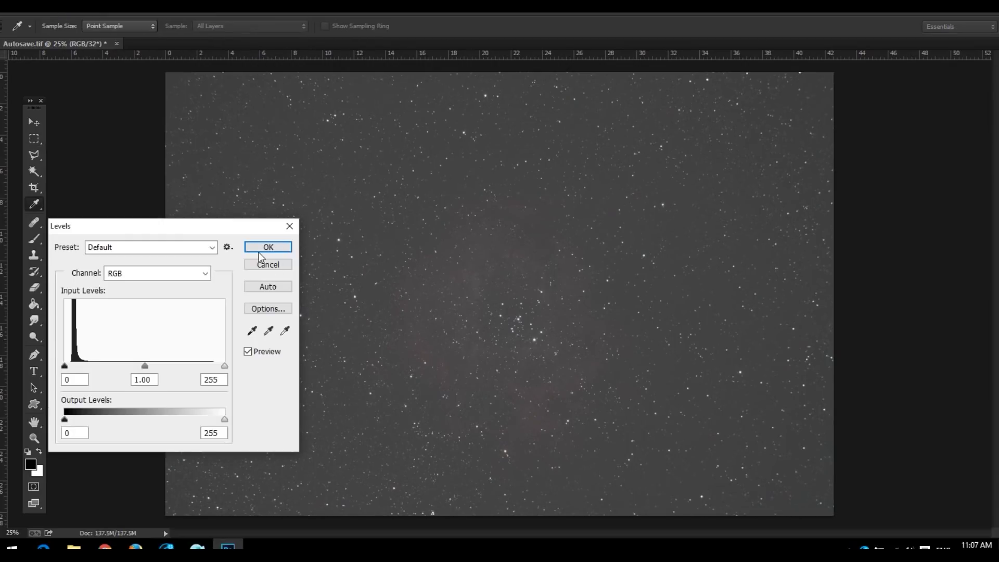
{"action": "left_click_drag", "start_coordinate": [217, 227], "coordinate": [292, 136]}
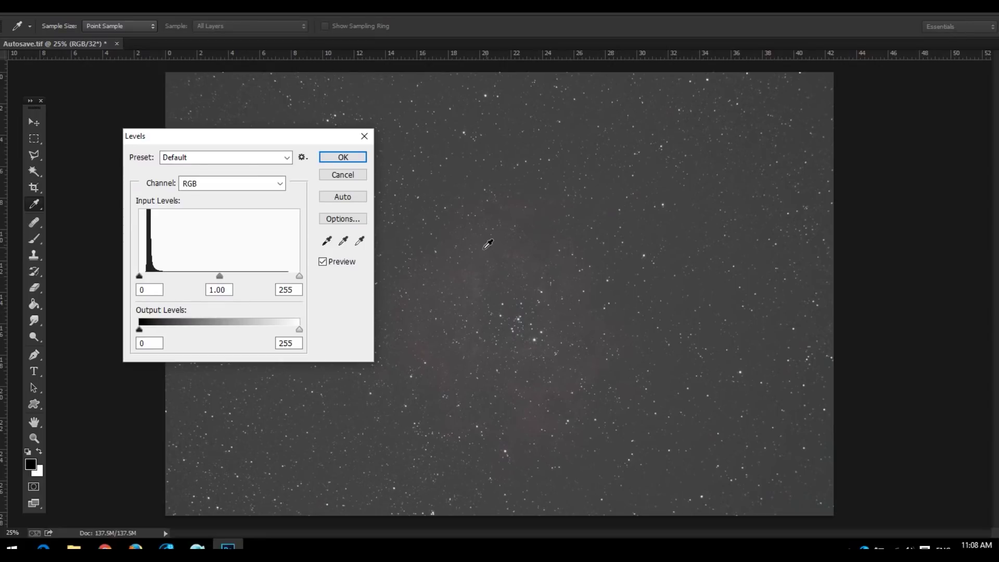
{"action": "left_click_drag", "start_coordinate": [295, 133], "coordinate": [326, 129]}
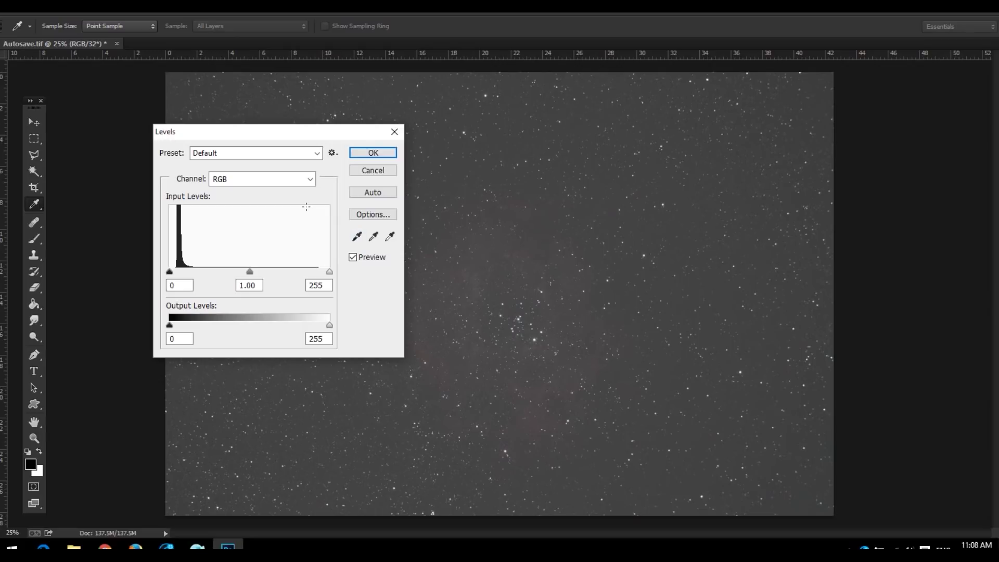
{"action": "left_click_drag", "start_coordinate": [290, 128], "coordinate": [333, 101]}
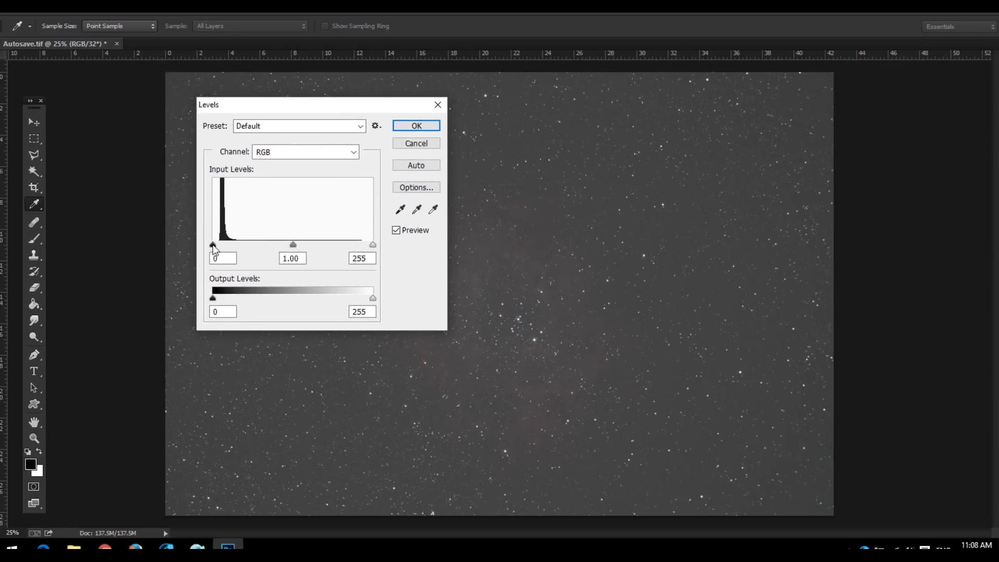
{"action": "left_click_drag", "start_coordinate": [213, 247], "coordinate": [220, 248]}
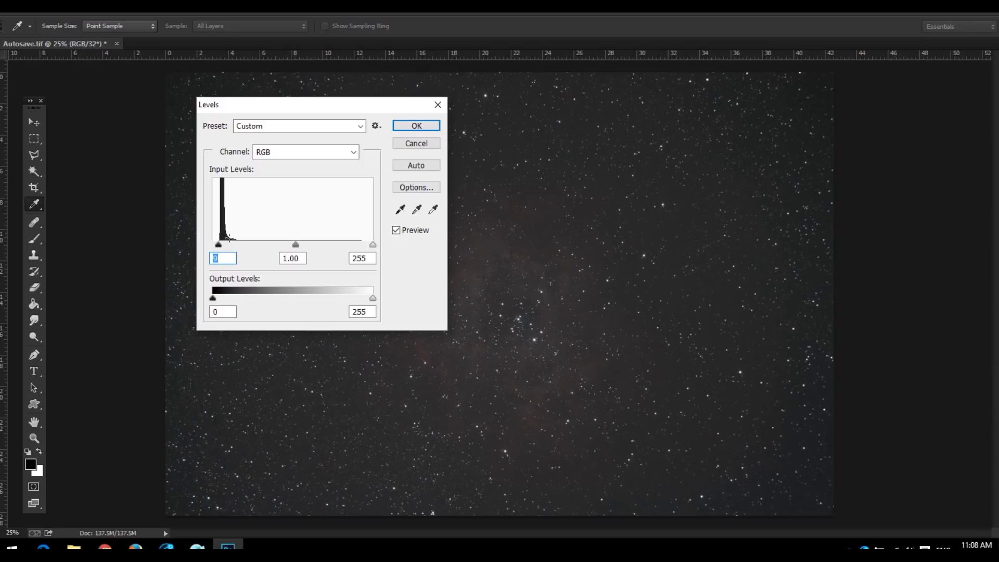
- Lower the RGB highlight input level to 237 and apply the Levels adjustment
{"action": "left_click_drag", "start_coordinate": [317, 105], "coordinate": [389, 77]}
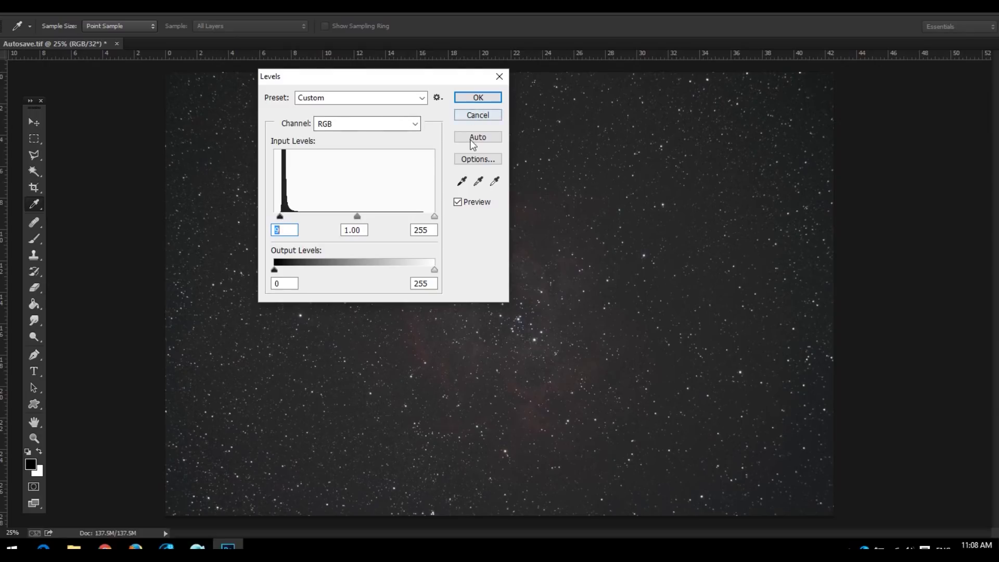
{"action": "left_click_drag", "start_coordinate": [435, 217], "coordinate": [423, 216]}
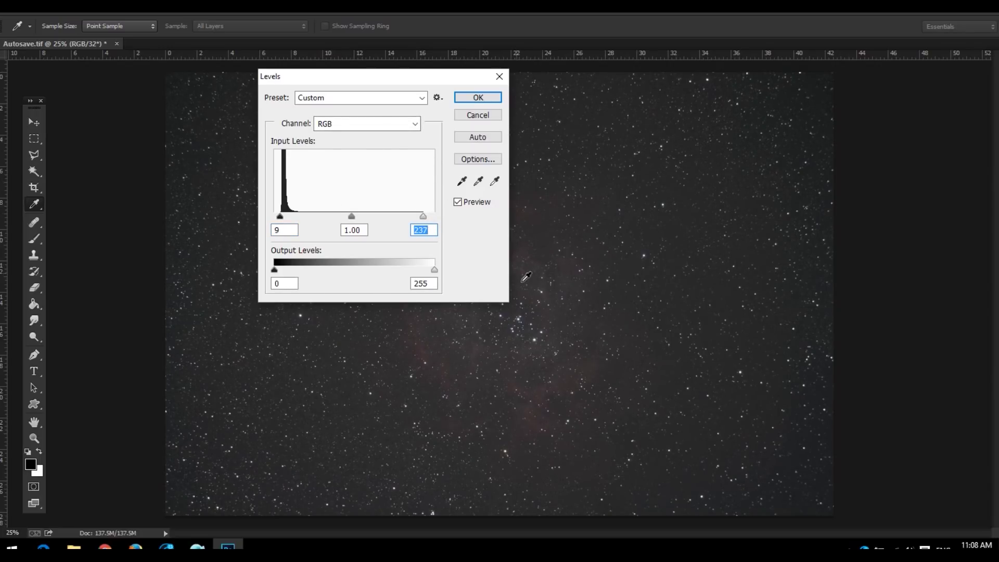
{"action": "left_click", "coordinate": [477, 98]}
{"action": "key", "text": "m"}
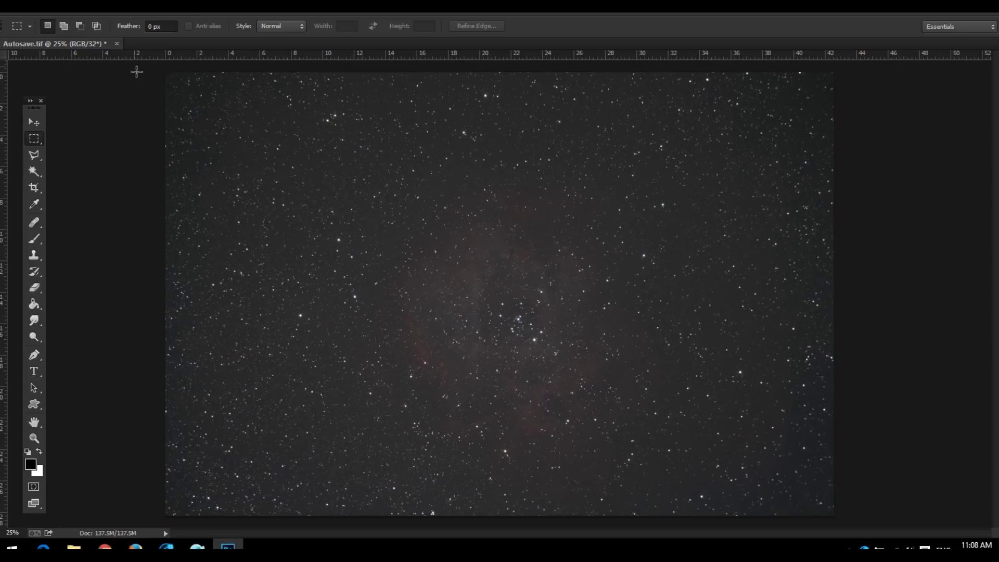
- Look up the GradientXTerminator filter in the RC-Astro group without running it
{"action": "left_click", "coordinate": [199, 10]}
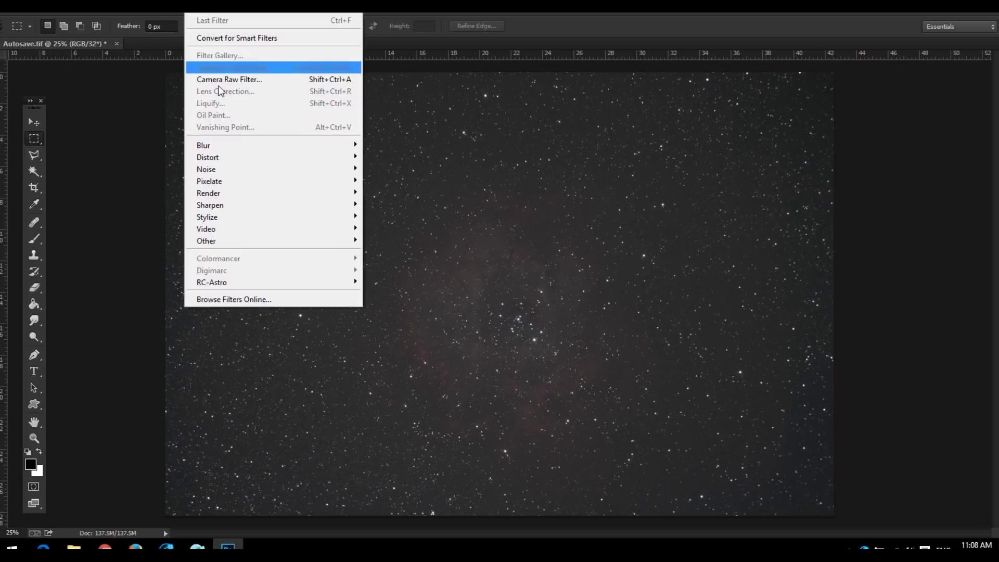
{"action": "mouse_move", "coordinate": [308, 285]}
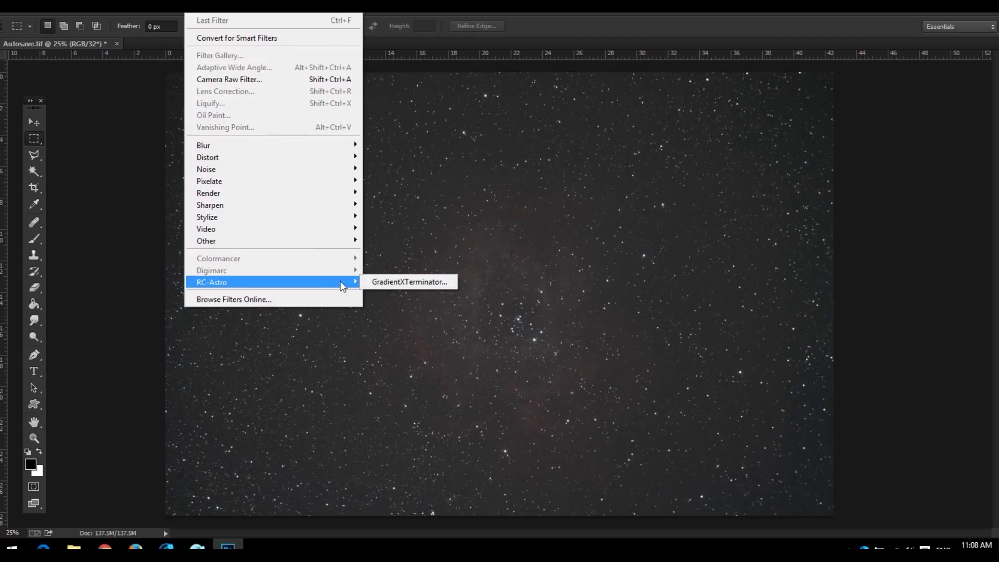
{"action": "left_click", "coordinate": [549, 30]}
- Show the image with empty space around it and switch to the freehand Lasso tool
{"action": "left_click", "coordinate": [34, 438]}
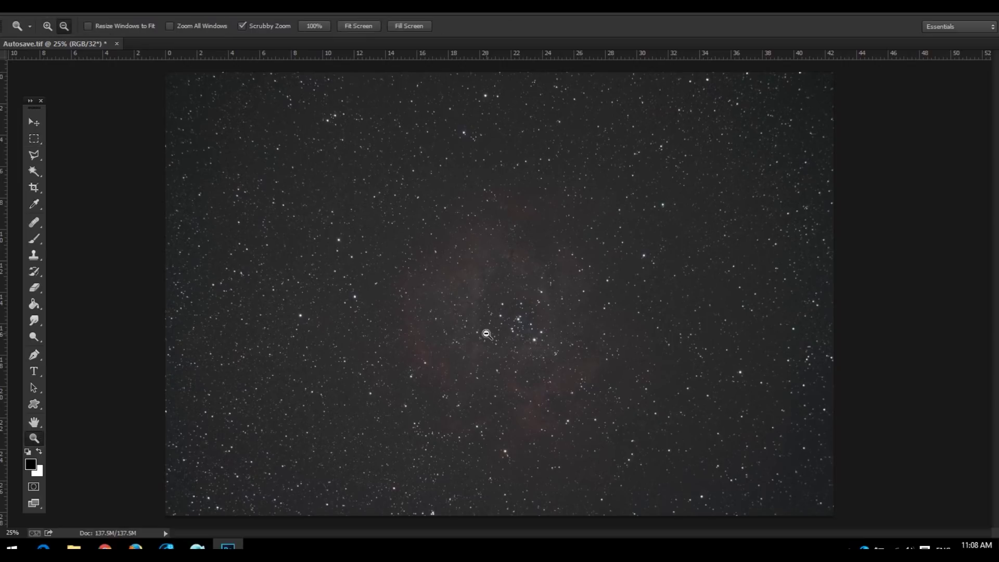
{"action": "left_click", "coordinate": [486, 334], "text": "alt"}
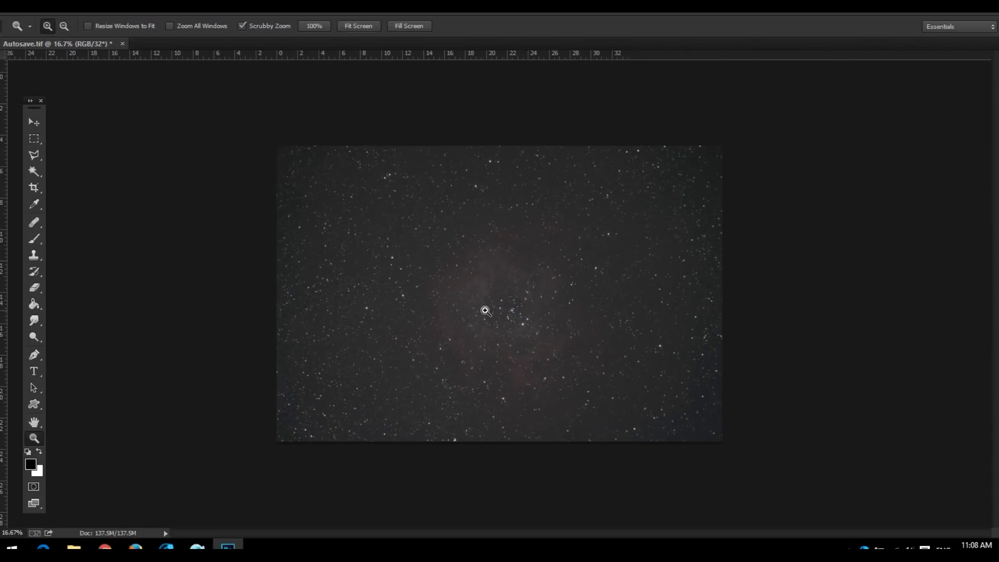
{"action": "right_click", "coordinate": [38, 148]}
{"action": "left_click", "coordinate": [66, 152]}
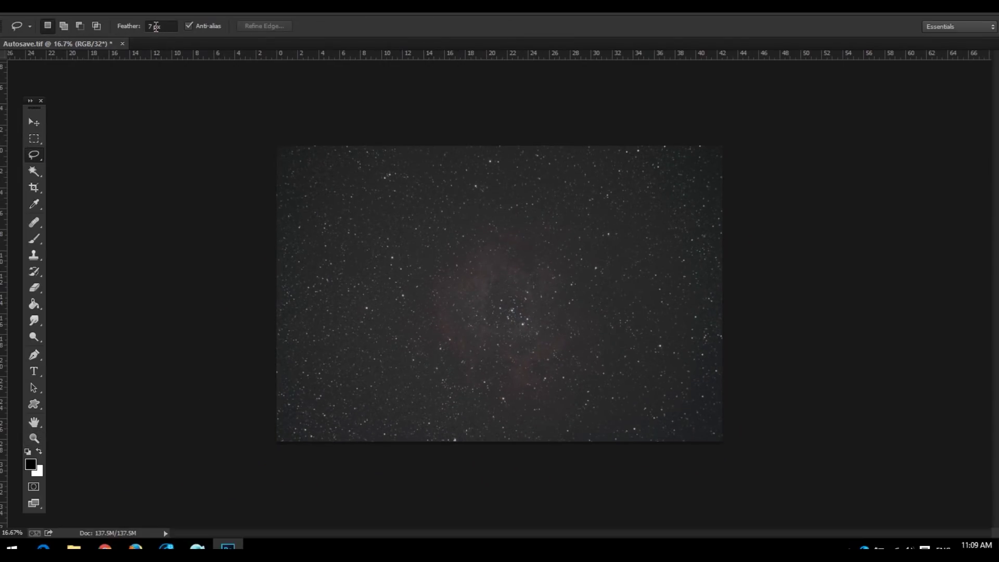
{"action": "double_click", "coordinate": [154, 26]}
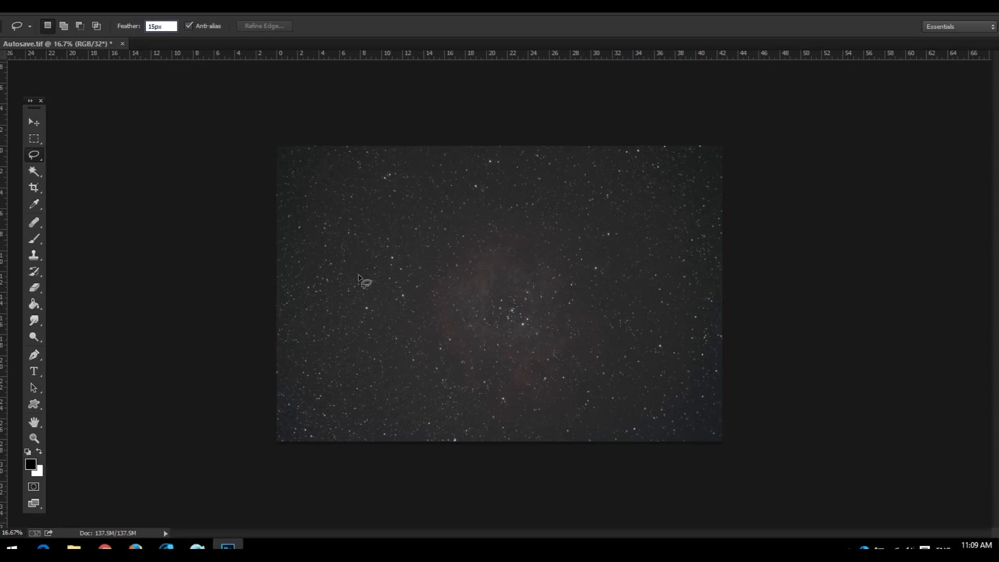
{"action": "key", "text": "Return"}
{"action": "mouse_move", "coordinate": [307, 226]}
{"action": "left_mouse_down"}
{"action": "mouse_move", "coordinate": [328, 188]}
{"action": "mouse_move", "coordinate": [405, 159]}
{"action": "mouse_move", "coordinate": [539, 156]}
{"action": "mouse_move", "coordinate": [666, 185]}
{"action": "mouse_move", "coordinate": [706, 226]}
{"action": "mouse_move", "coordinate": [717, 260]}
{"action": "mouse_move", "coordinate": [711, 330]}
{"action": "mouse_move", "coordinate": [681, 402]}
{"action": "mouse_move", "coordinate": [635, 422]}
{"action": "mouse_move", "coordinate": [485, 432]}
{"action": "mouse_move", "coordinate": [401, 432]}
{"action": "mouse_move", "coordinate": [347, 416]}
{"action": "mouse_move", "coordinate": [303, 372]}
{"action": "mouse_move", "coordinate": [289, 330]}
{"action": "mouse_move", "coordinate": [278, 293]}
{"action": "mouse_move", "coordinate": [293, 206]}
{"action": "mouse_move", "coordinate": [311, 177]}
{"action": "mouse_move", "coordinate": [435, 158]}
{"action": "left_mouse_up"}
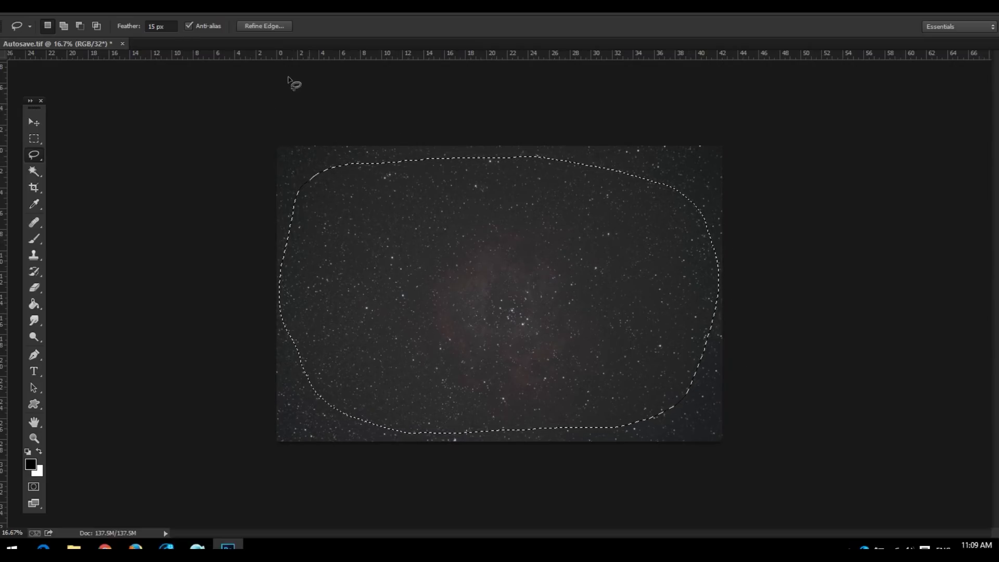
{"action": "double_click", "coordinate": [154, 23]}
{"action": "type", "text": "33"}
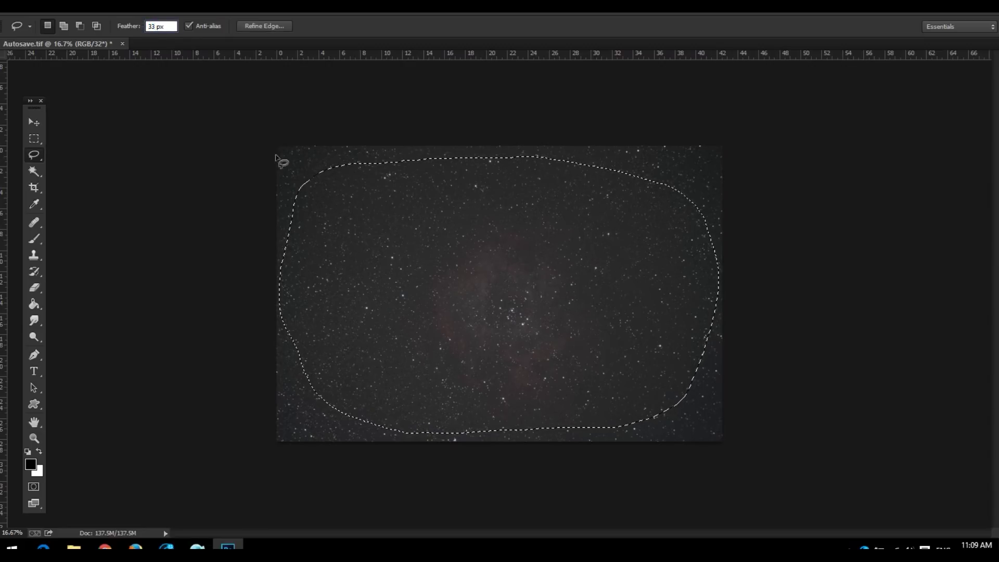
{"action": "left_click", "coordinate": [375, 194]}
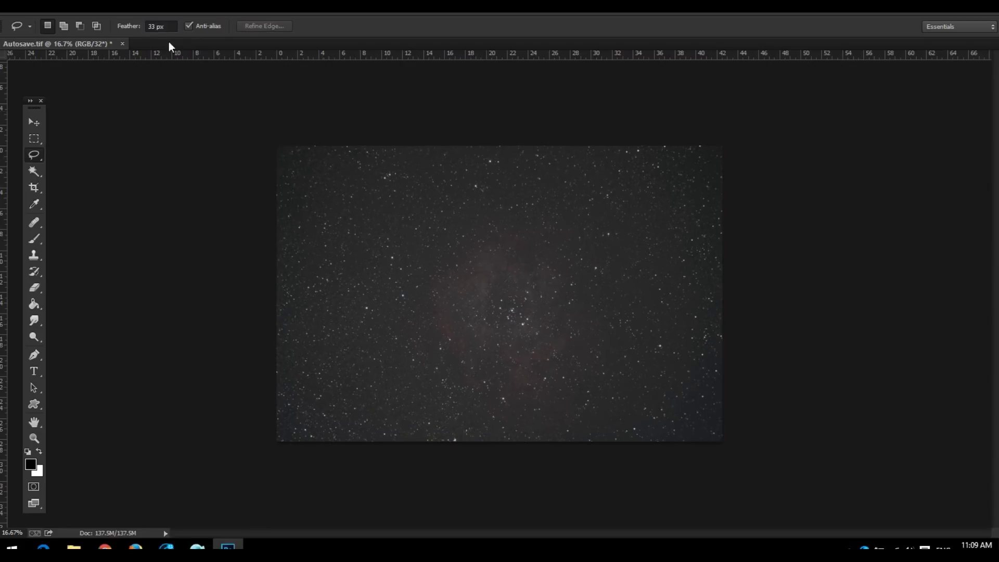
- Draw a freehand lasso selection with a 55 px feather around most of the frame and invert it to select the outer edges
{"action": "double_click", "coordinate": [155, 26]}
{"action": "type", "text": "55"}
{"action": "mouse_move", "coordinate": [300, 228]}
{"action": "left_mouse_down"}
{"action": "mouse_move", "coordinate": [373, 189]}
{"action": "mouse_move", "coordinate": [474, 158]}
{"action": "mouse_move", "coordinate": [522, 155]}
{"action": "mouse_move", "coordinate": [649, 181]}
{"action": "mouse_move", "coordinate": [689, 213]}
{"action": "mouse_move", "coordinate": [705, 249]}
{"action": "mouse_move", "coordinate": [703, 345]}
{"action": "mouse_move", "coordinate": [689, 390]}
{"action": "mouse_move", "coordinate": [668, 413]}
{"action": "mouse_move", "coordinate": [578, 436]}
{"action": "mouse_move", "coordinate": [515, 435]}
{"action": "mouse_move", "coordinate": [408, 425]}
{"action": "mouse_move", "coordinate": [328, 394]}
{"action": "mouse_move", "coordinate": [292, 313]}
{"action": "mouse_move", "coordinate": [297, 227]}
{"action": "mouse_move", "coordinate": [345, 191]}
{"action": "mouse_move", "coordinate": [476, 158]}
{"action": "left_mouse_up"}
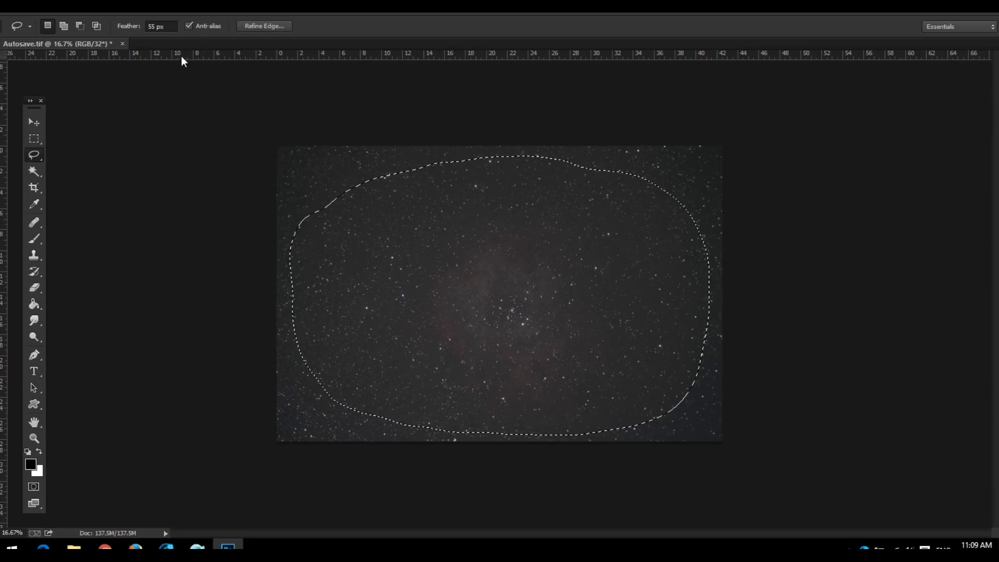
{"action": "left_click", "coordinate": [180, 9]}
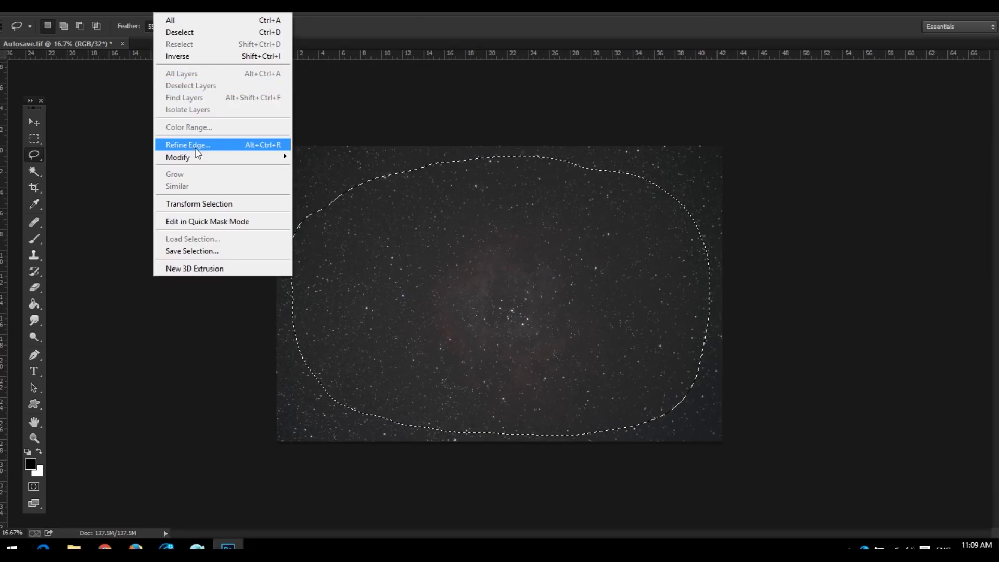
{"action": "left_click", "coordinate": [186, 56]}
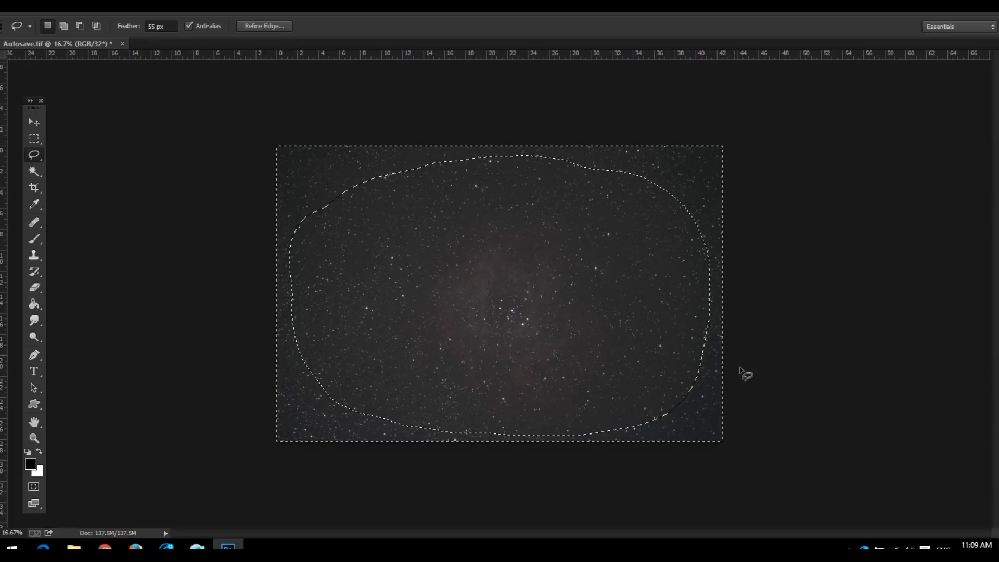
- Run GradientXTerminator on the selected edges with medium detail and medium aggressiveness, toggling background color balancing, and clear the selection
{"action": "left_click", "coordinate": [204, 6]}
{"action": "mouse_move", "coordinate": [280, 282]}
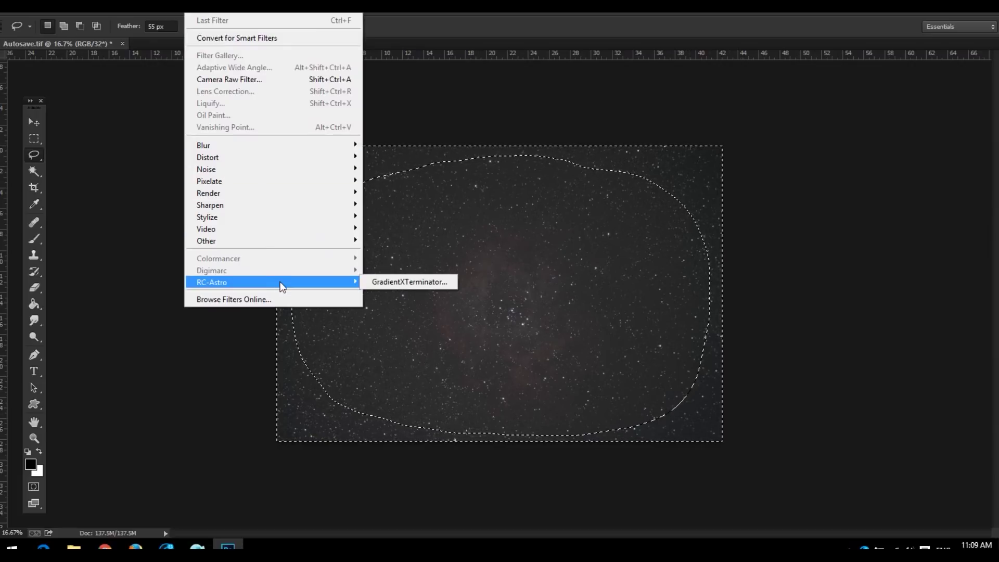
{"action": "left_click", "coordinate": [399, 286]}
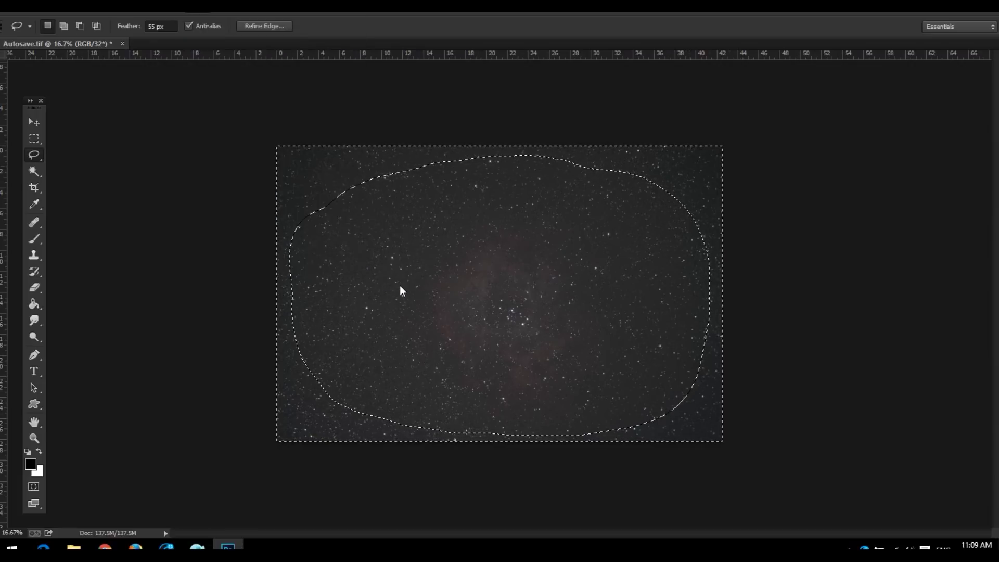
{"action": "left_click_drag", "start_coordinate": [523, 154], "coordinate": [238, 93]}
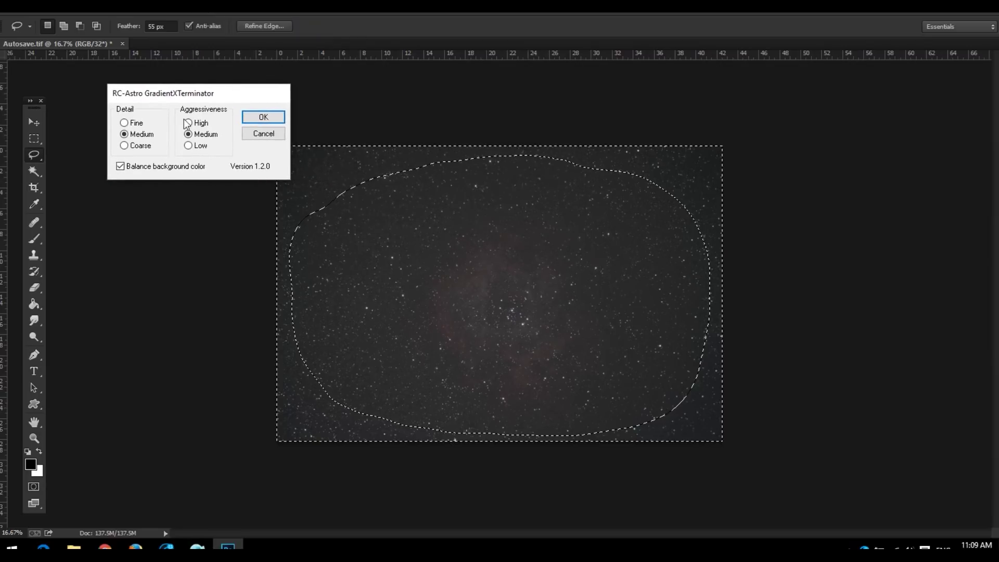
{"action": "left_click", "coordinate": [120, 167]}
{"action": "left_click", "coordinate": [274, 124]}
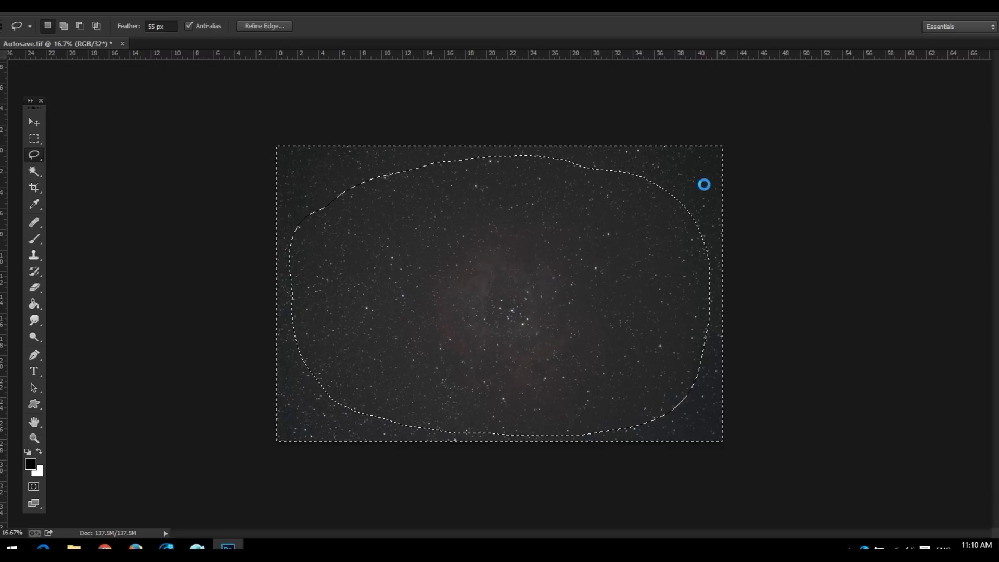
{"action": "key", "text": "ctrl+d"}
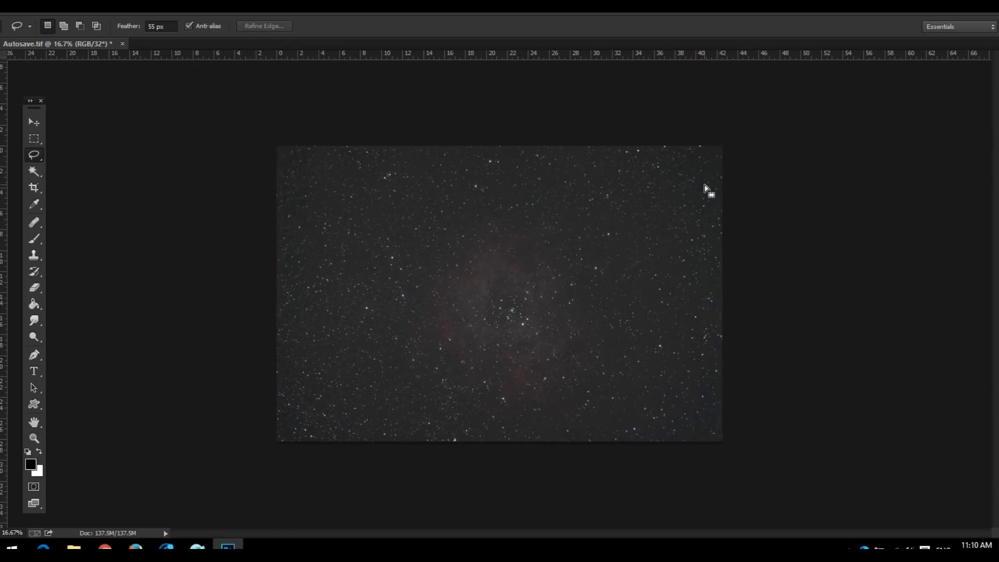
- Show the document's history and compare the image before and after GradientXTerminator, ending on the latest Deselect state
{"action": "left_click", "coordinate": [270, 7]}
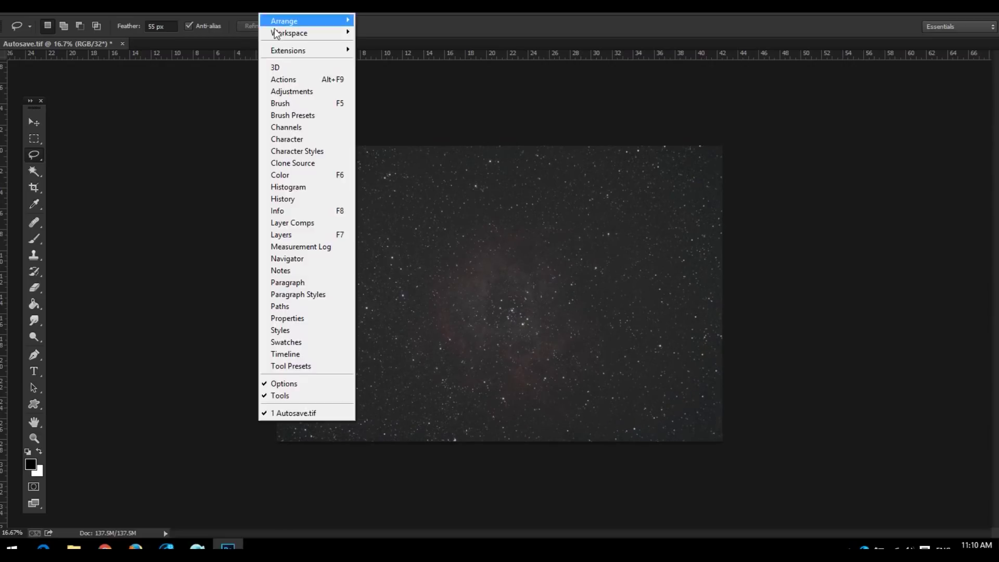
{"action": "left_click", "coordinate": [317, 201]}
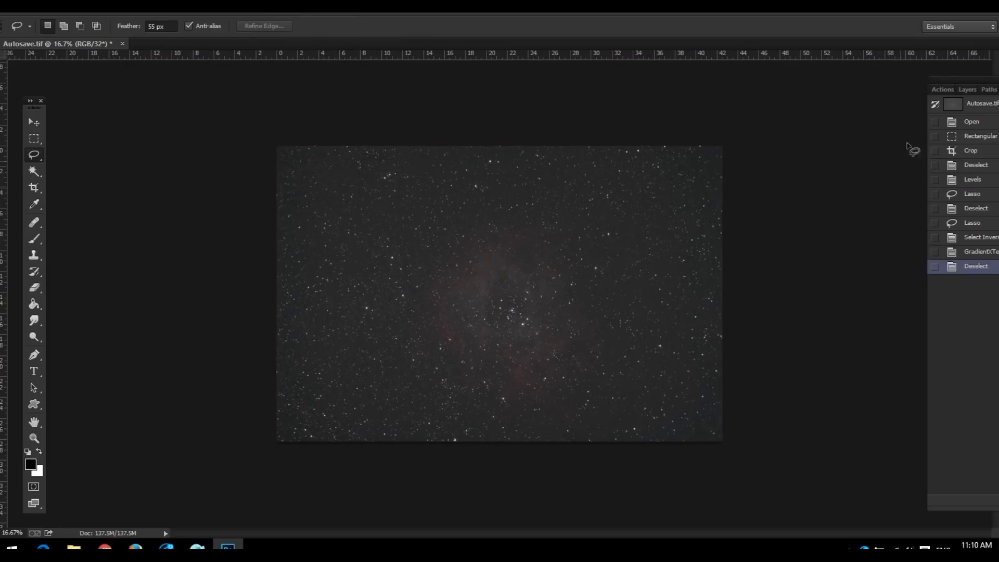
{"action": "left_click_drag", "start_coordinate": [956, 82], "coordinate": [796, 102]}
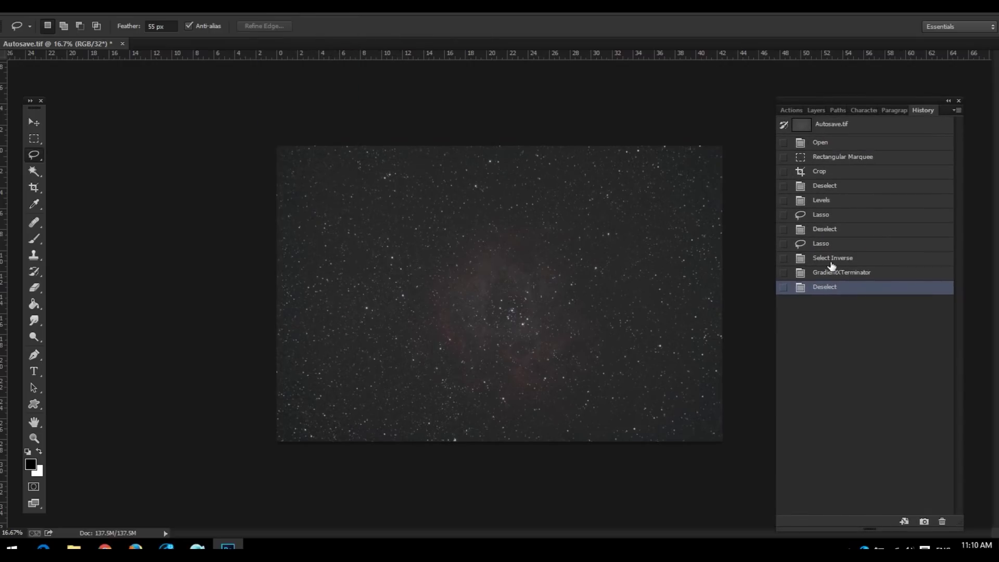
{"action": "left_click", "coordinate": [833, 259]}
{"action": "left_click", "coordinate": [832, 243]}
{"action": "left_click", "coordinate": [835, 230]}
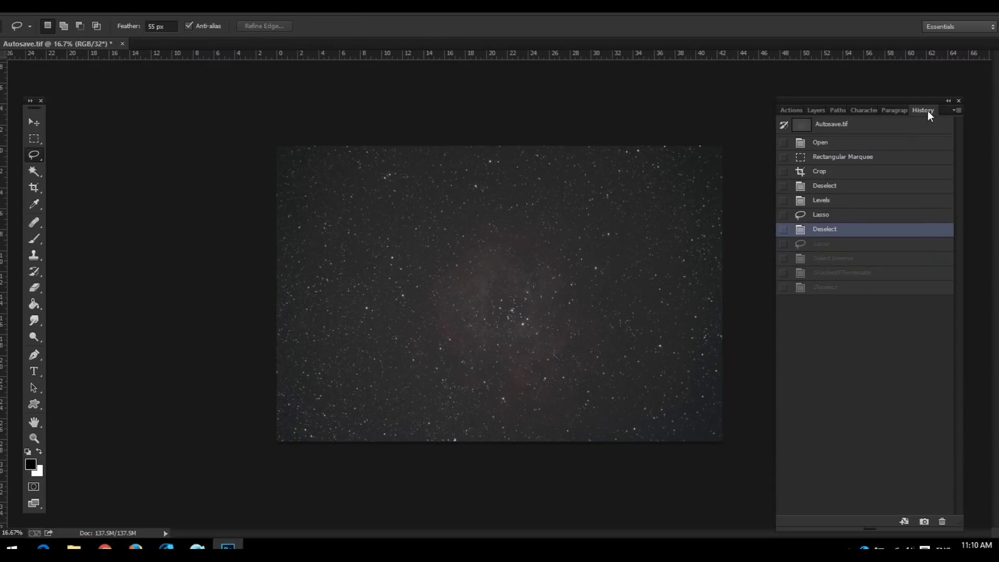
{"action": "left_click", "coordinate": [850, 288]}
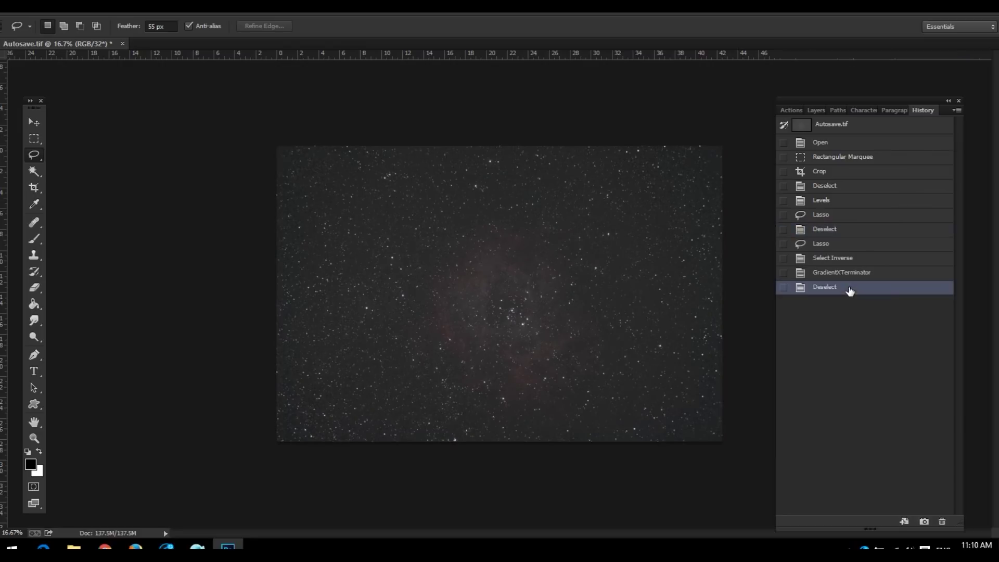
{"action": "left_click", "coordinate": [845, 231]}
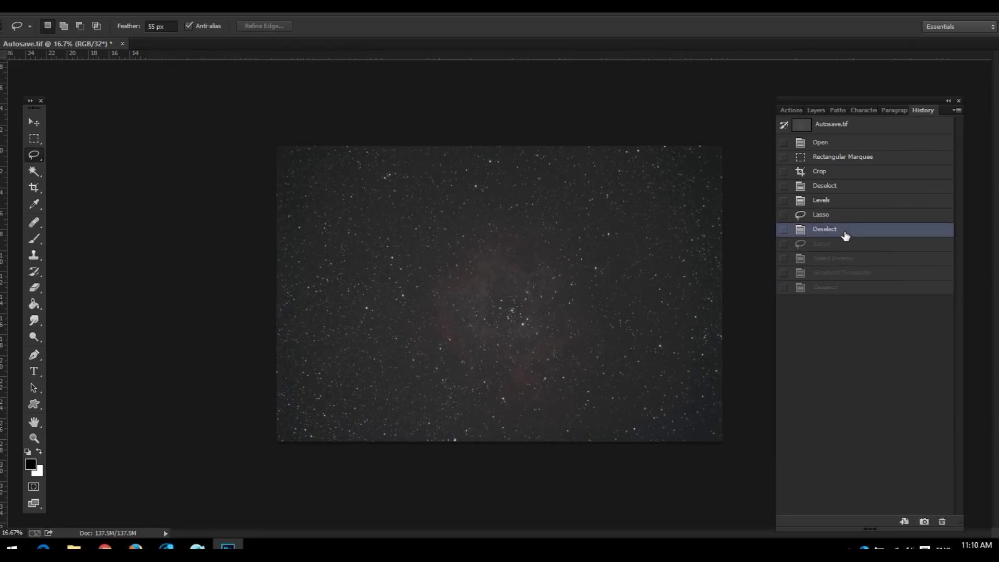
{"action": "left_click", "coordinate": [845, 288]}
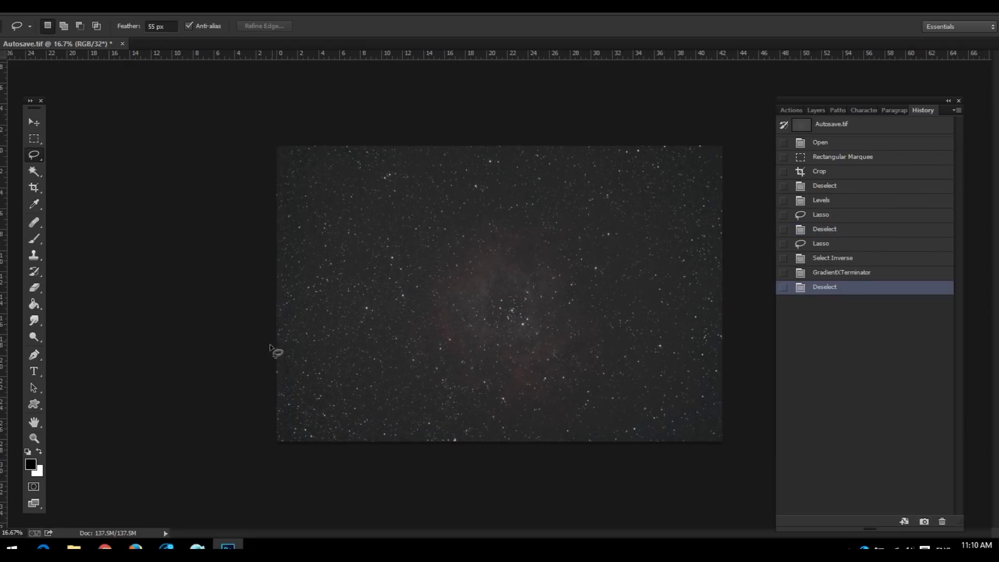
- Apply a Levels adjustment to the RGB channel with the black input level set to 1
{"action": "left_click", "coordinate": [79, 7]}
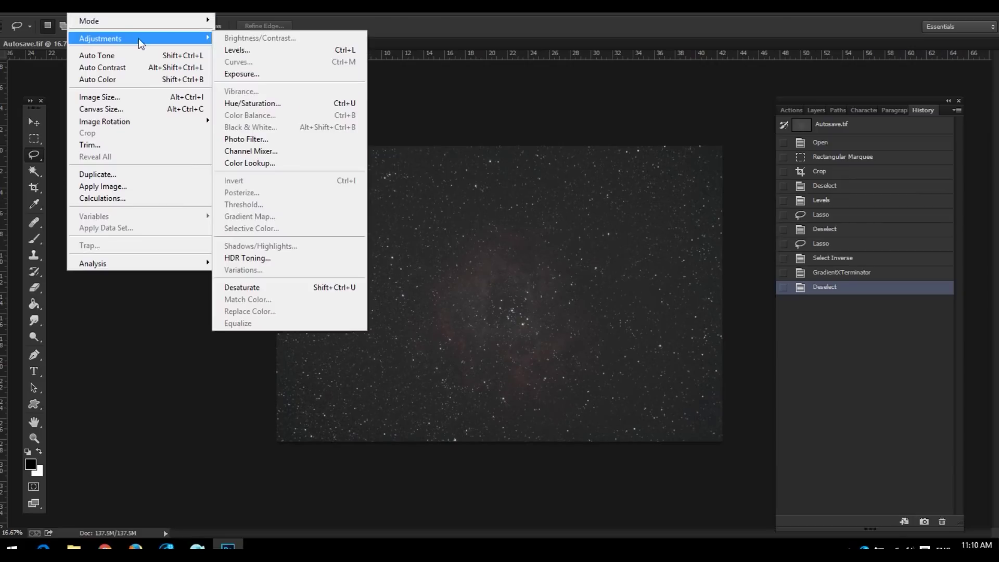
{"action": "key", "text": "a"}
{"action": "key", "text": "Down"}
{"action": "key", "text": "Return"}
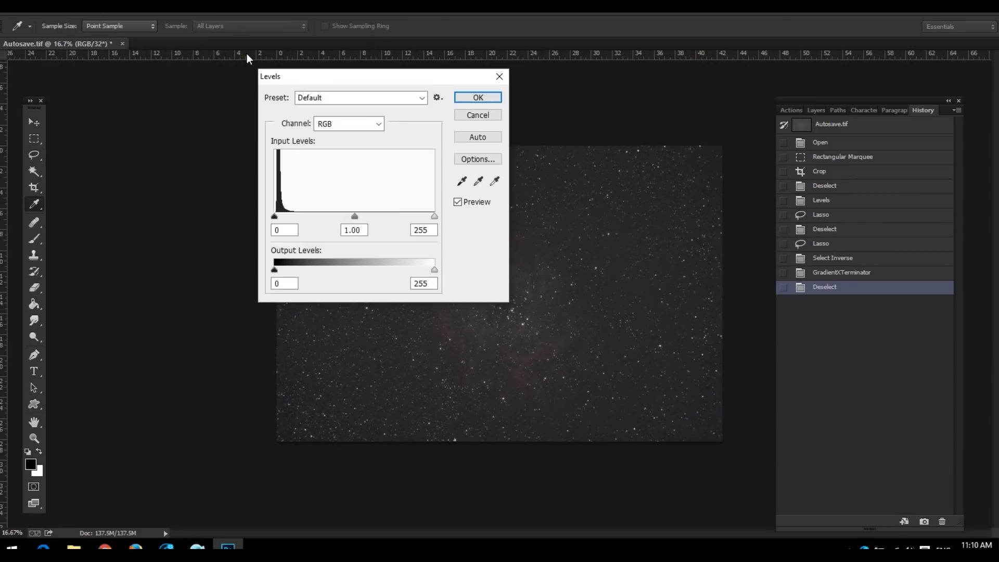
{"action": "left_click", "coordinate": [275, 217]}
{"action": "left_click_drag", "start_coordinate": [273, 215], "coordinate": [274, 214]}
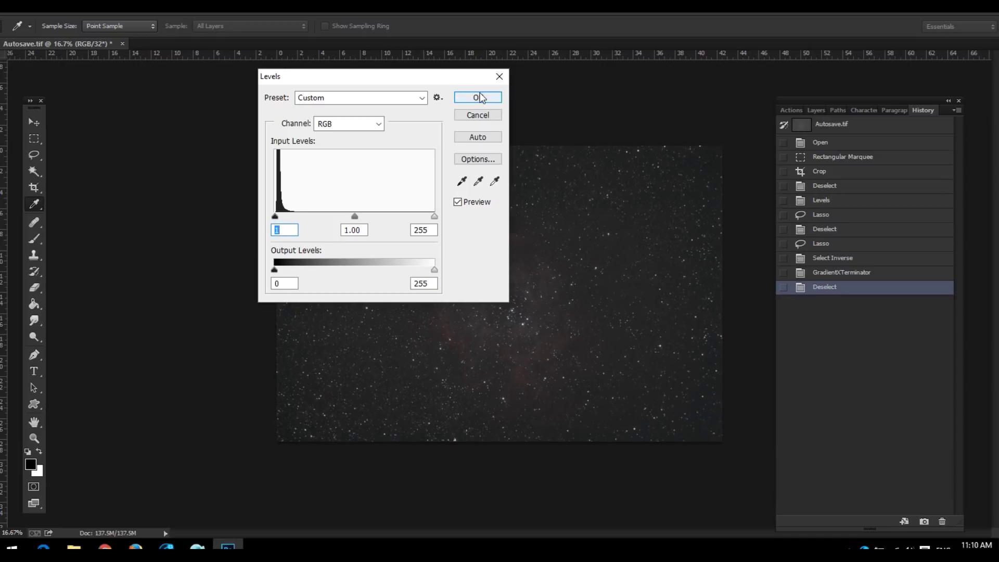
{"action": "left_click", "coordinate": [477, 97]}
{"action": "key", "text": "l"}
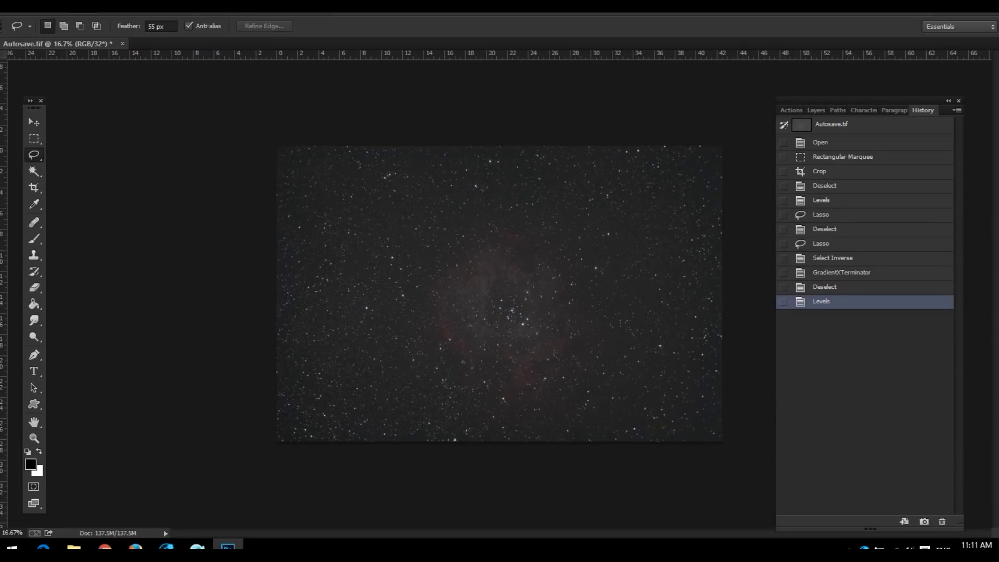
- Convert the image to 16 bits per channel using the Exposure and Gamma toning method at exposure 0.00 and gamma 1.00
{"action": "left_click", "coordinate": [84, 6]}
{"action": "mouse_move", "coordinate": [97, 25]}
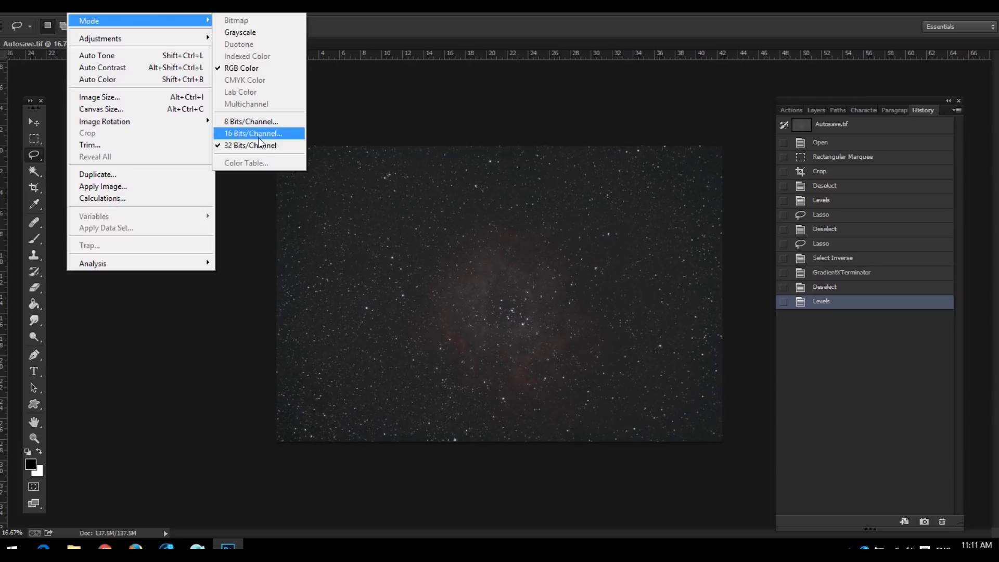
{"action": "left_click", "coordinate": [253, 133]}
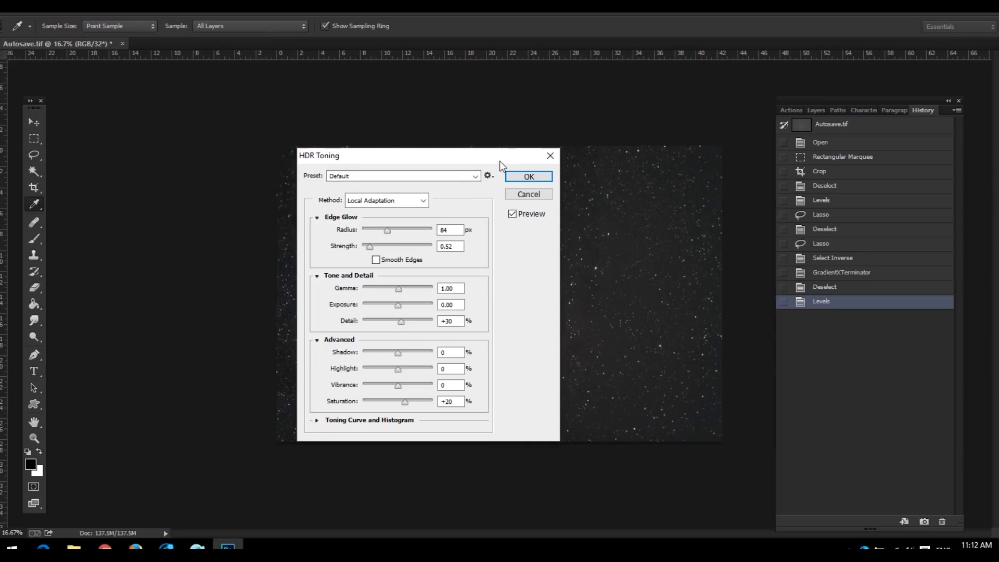
{"action": "left_click_drag", "start_coordinate": [518, 159], "coordinate": [364, 129]}
{"action": "left_click", "coordinate": [281, 174]}
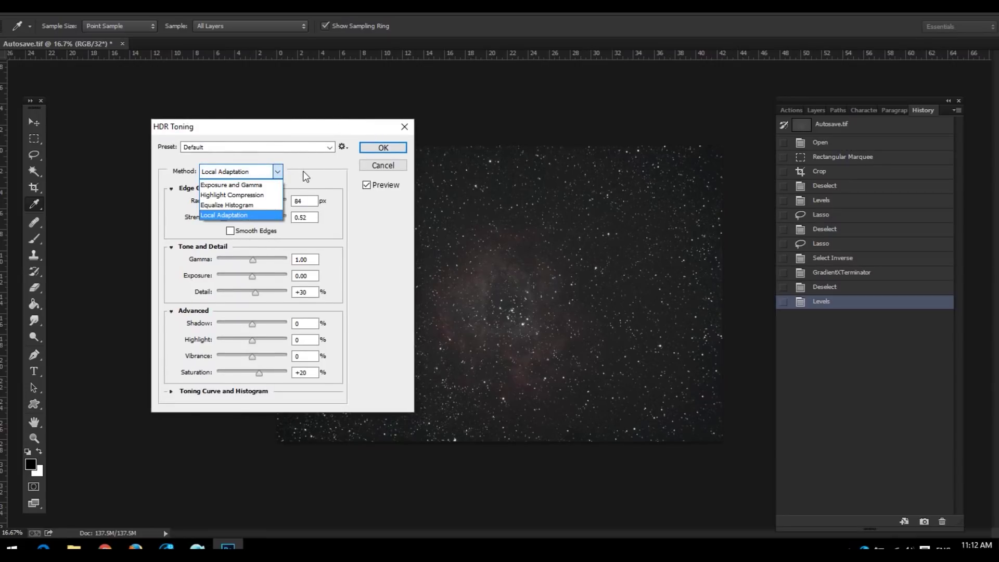
{"action": "left_click", "coordinate": [303, 170]}
{"action": "left_click", "coordinate": [284, 171]}
{"action": "left_click", "coordinate": [229, 180]}
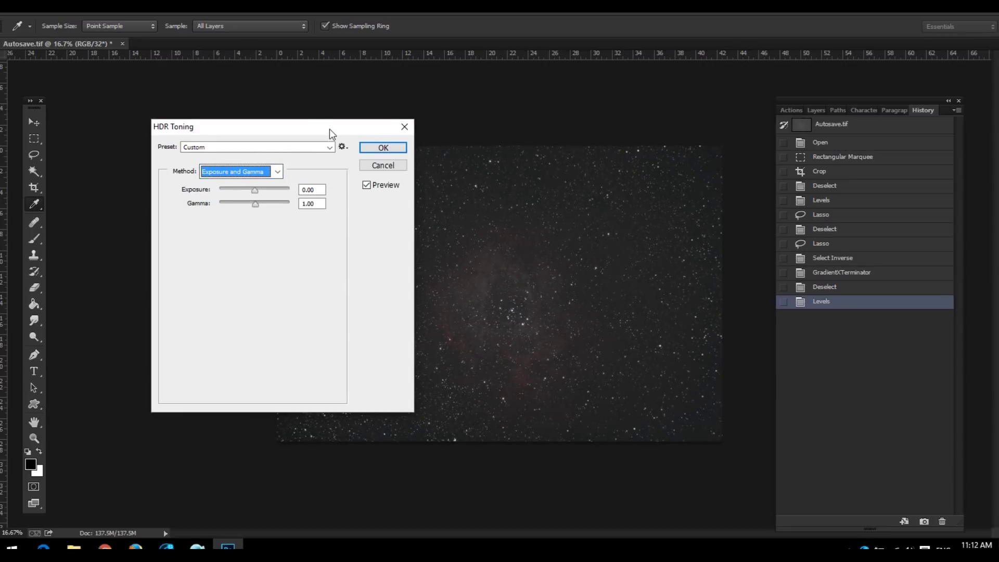
{"action": "left_click_drag", "start_coordinate": [329, 129], "coordinate": [223, 143]}
{"action": "left_click", "coordinate": [264, 159]}
{"action": "key", "text": "l"}
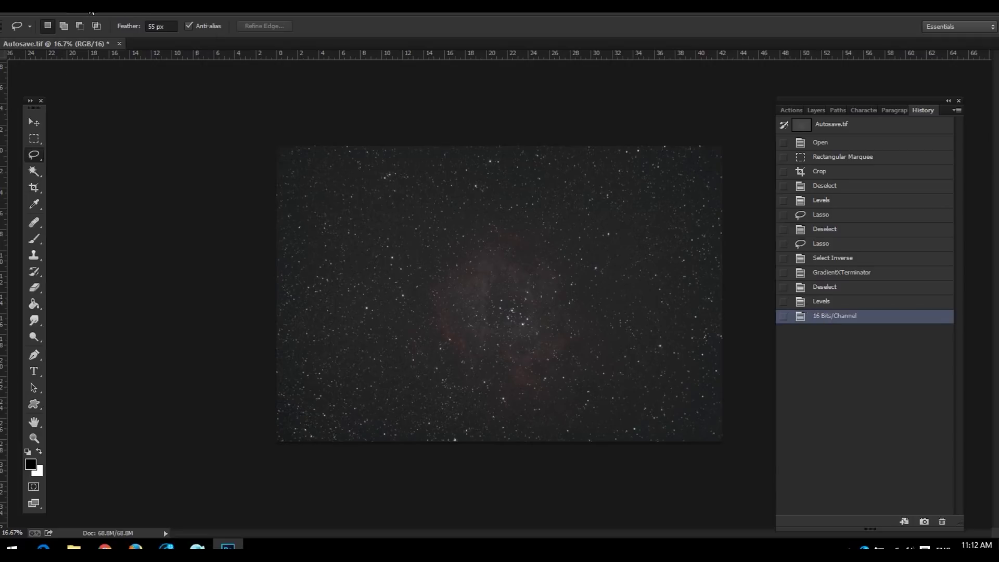
- Apply a Levels adjustment to the 16-bit image with the RGB black input level set to 9
{"action": "left_click", "coordinate": [91, 11]}
{"action": "mouse_move", "coordinate": [133, 38]}
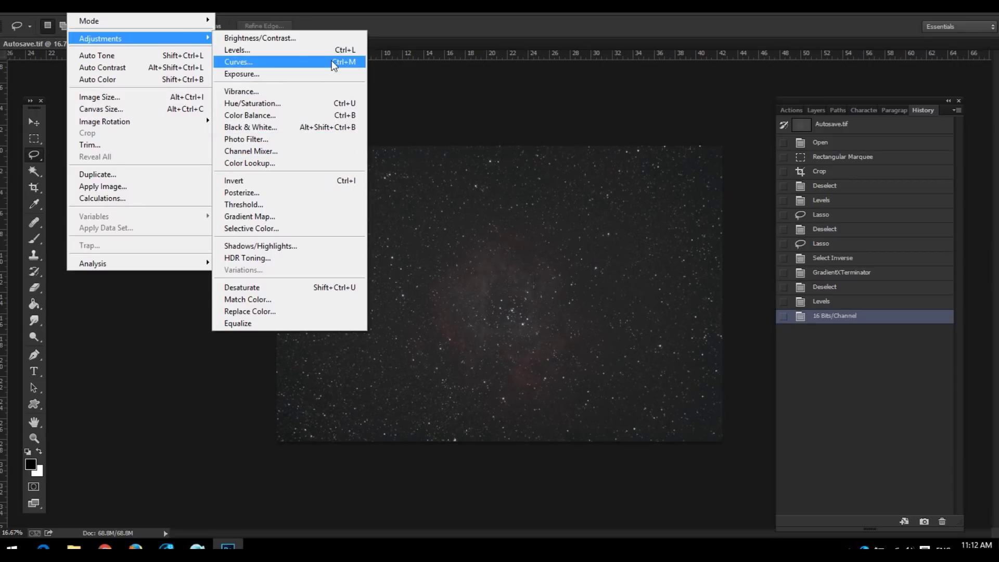
{"action": "left_click", "coordinate": [315, 50]}
{"action": "left_click_drag", "start_coordinate": [274, 216], "coordinate": [280, 218]}
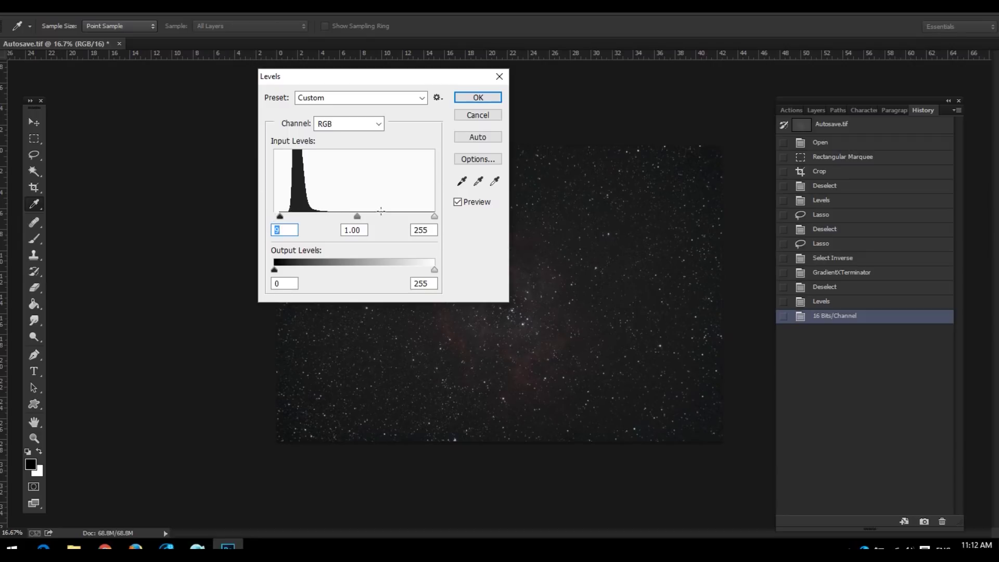
{"action": "left_click", "coordinate": [477, 98]}
{"action": "key", "text": "l"}
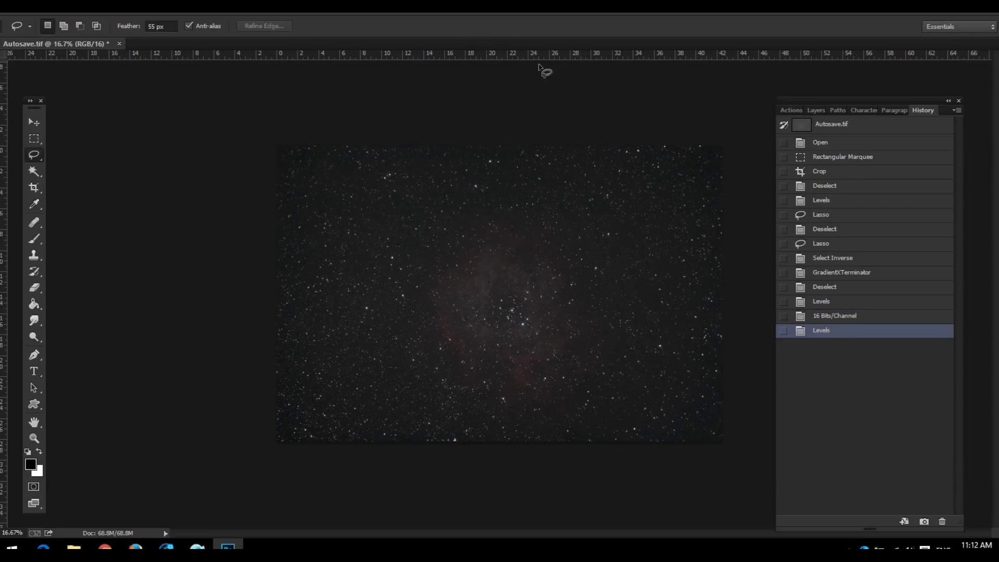
- Start a Curves adjustment and raise the RGB curve with points at input 47, output 131 and input 120, output 222
{"action": "left_click", "coordinate": [88, 11]}
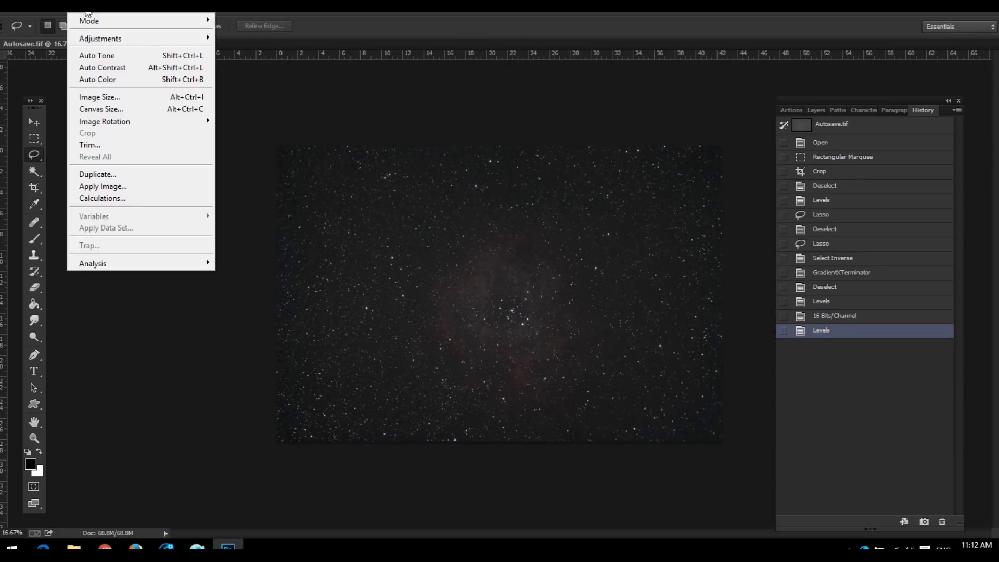
{"action": "left_click", "coordinate": [264, 61]}
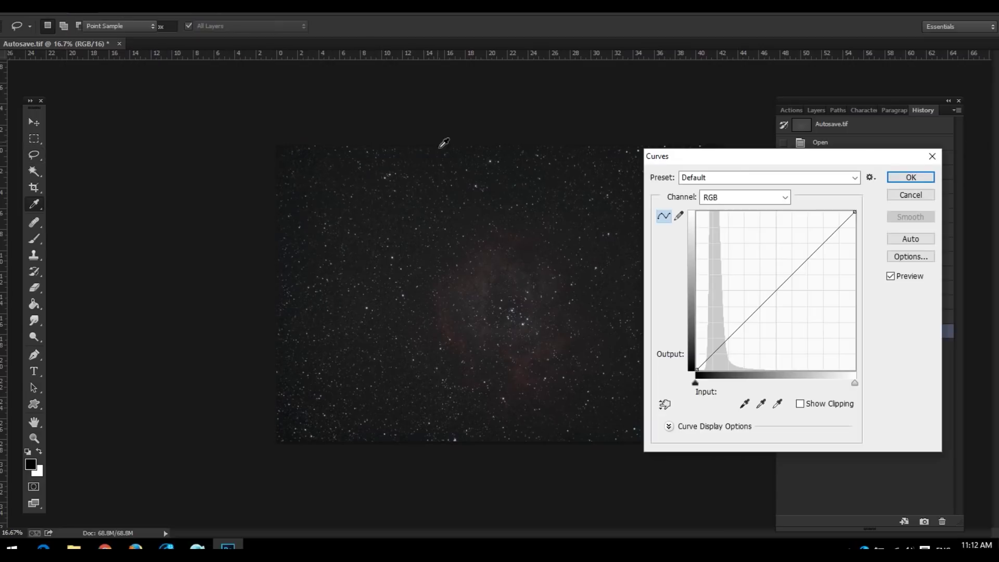
{"action": "left_click_drag", "start_coordinate": [745, 155], "coordinate": [670, 139]}
{"action": "left_click_drag", "start_coordinate": [644, 325], "coordinate": [648, 269]}
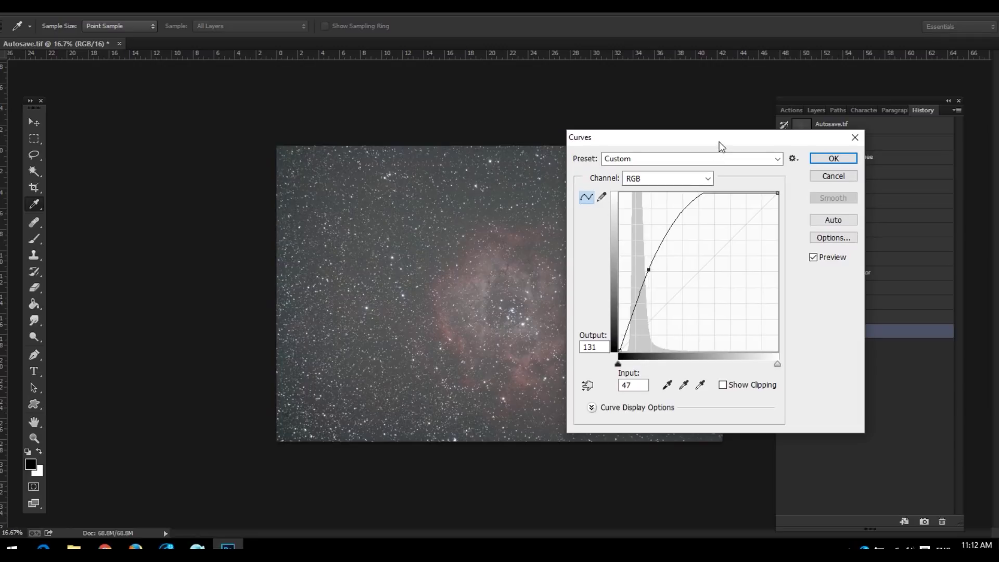
{"action": "left_click_drag", "start_coordinate": [718, 145], "coordinate": [694, 142]}
{"action": "left_click_drag", "start_coordinate": [656, 208], "coordinate": [666, 211]}
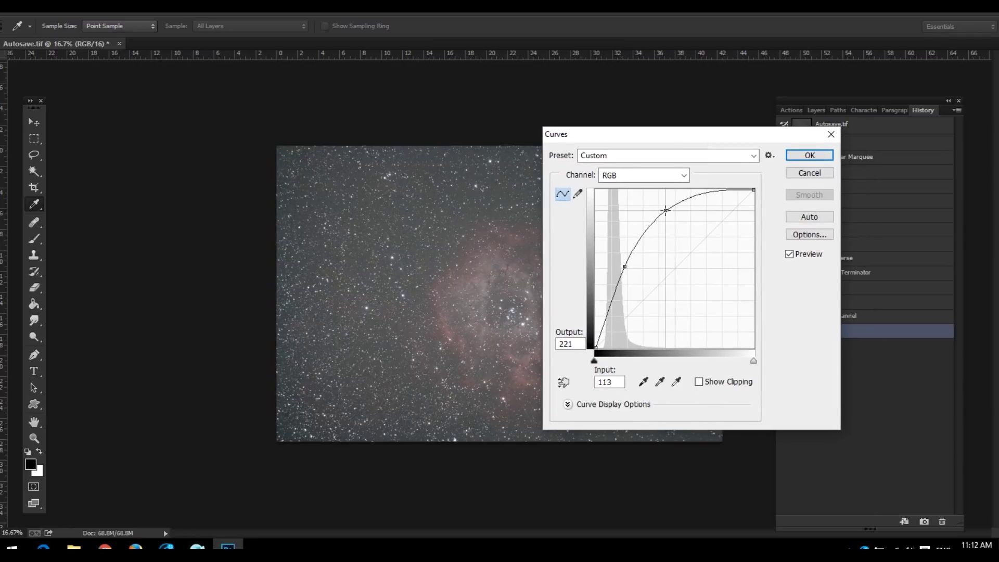
{"action": "left_click_drag", "start_coordinate": [666, 211], "coordinate": [670, 209]}
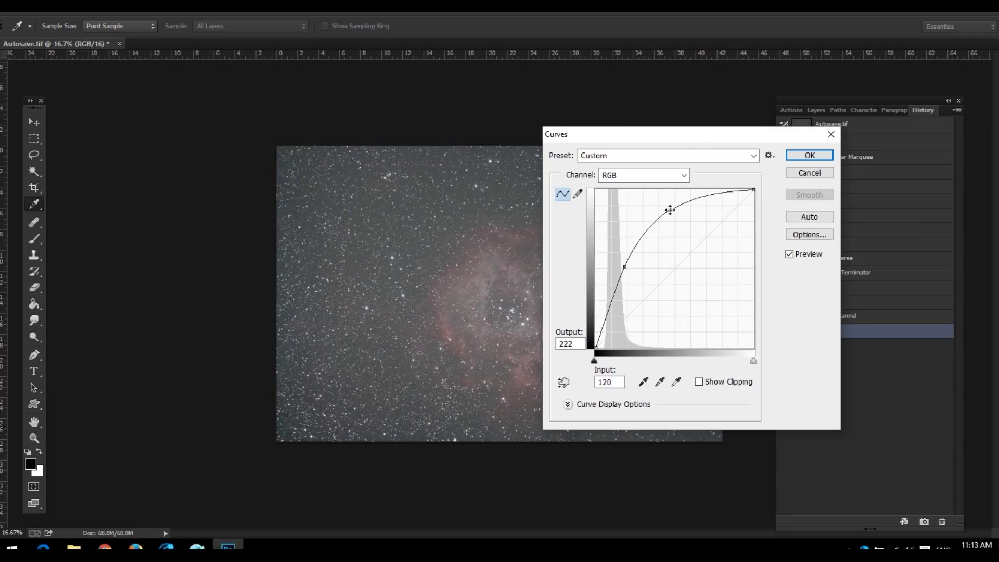
- Add a shadow point at input 13, output 27, slightly lower the two upper curve points, and apply the Curves adjustment
{"action": "left_click_drag", "start_coordinate": [698, 136], "coordinate": [770, 110]}
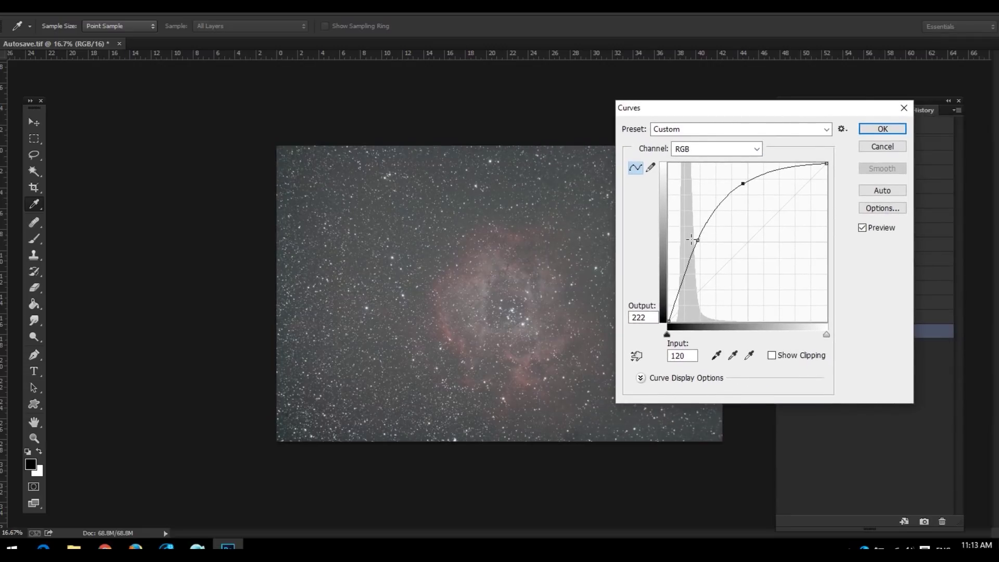
{"action": "left_click_drag", "start_coordinate": [697, 240], "coordinate": [701, 243]}
{"action": "left_click_drag", "start_coordinate": [675, 305], "coordinate": [677, 305]}
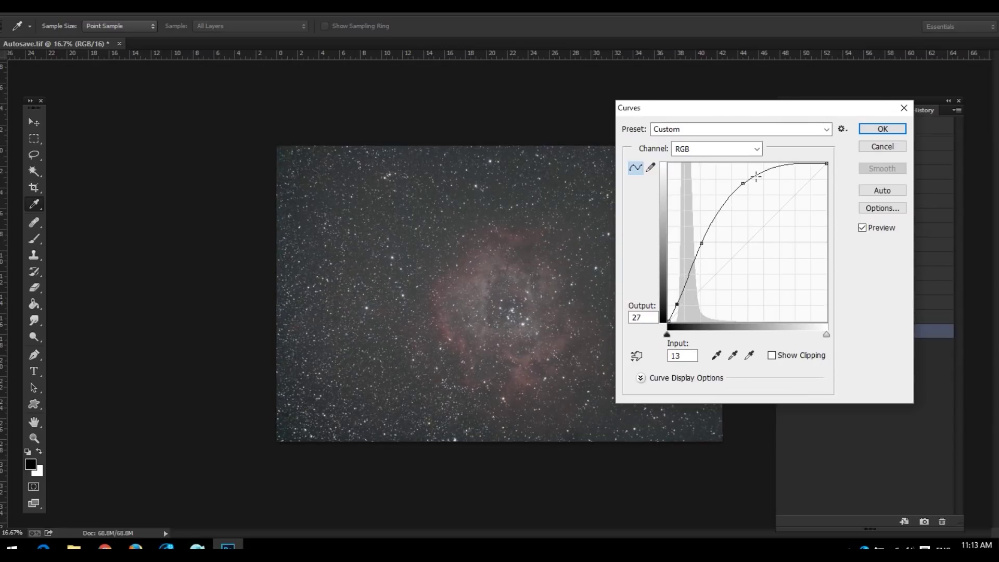
{"action": "left_click_drag", "start_coordinate": [743, 185], "coordinate": [744, 187]}
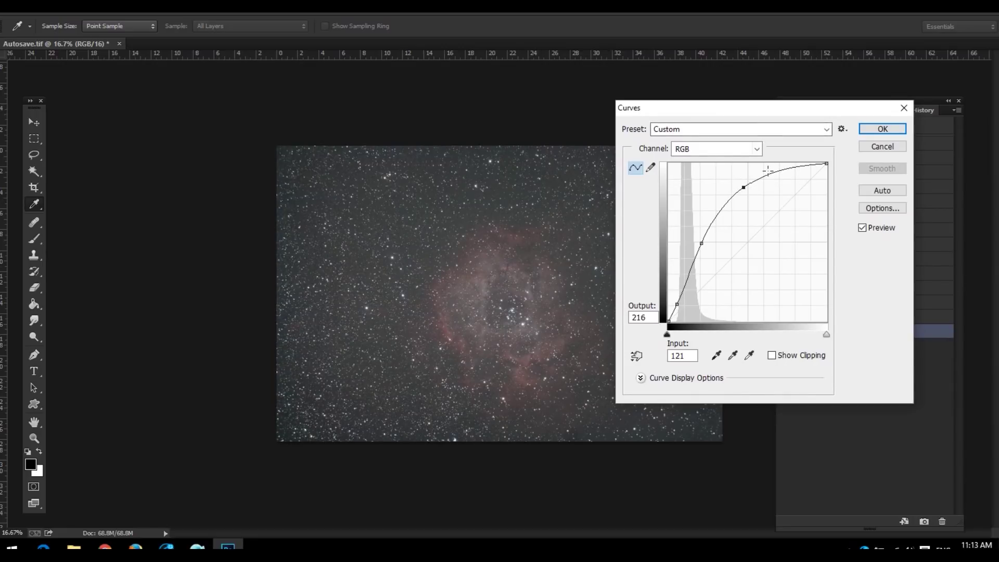
{"action": "mouse_move", "coordinate": [744, 187]}
{"action": "left_mouse_down"}
{"action": "mouse_move", "coordinate": [729, 172]}
{"action": "mouse_move", "coordinate": [727, 197]}
{"action": "mouse_move", "coordinate": [737, 191]}
{"action": "left_mouse_up"}
{"action": "left_click", "coordinate": [882, 130]}
{"action": "key", "text": "l"}
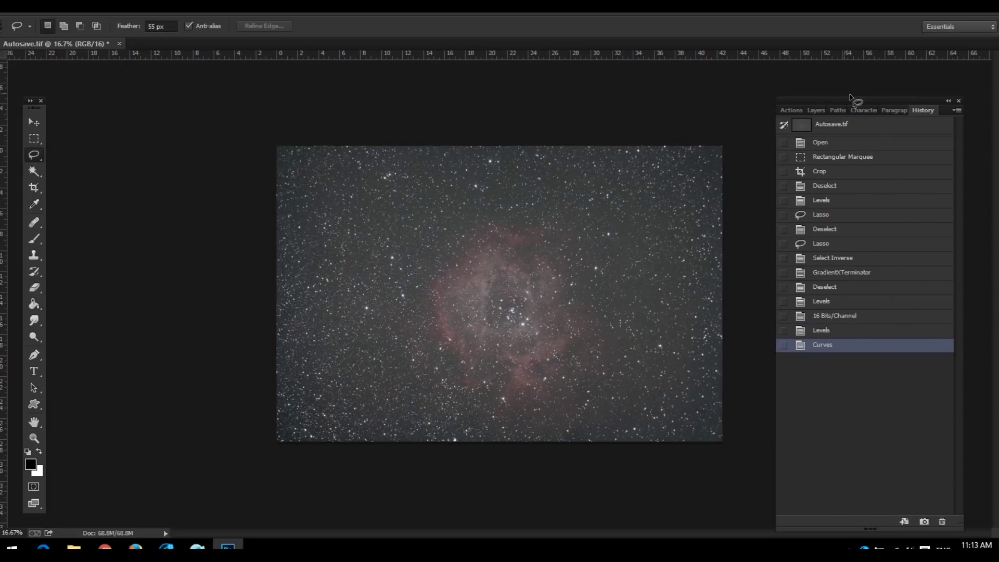
- Zoom in on the nebula, check the Levels histogram without changing anything, and fit the whole image on screen
{"action": "left_click_drag", "start_coordinate": [853, 100], "coordinate": [830, 89]}
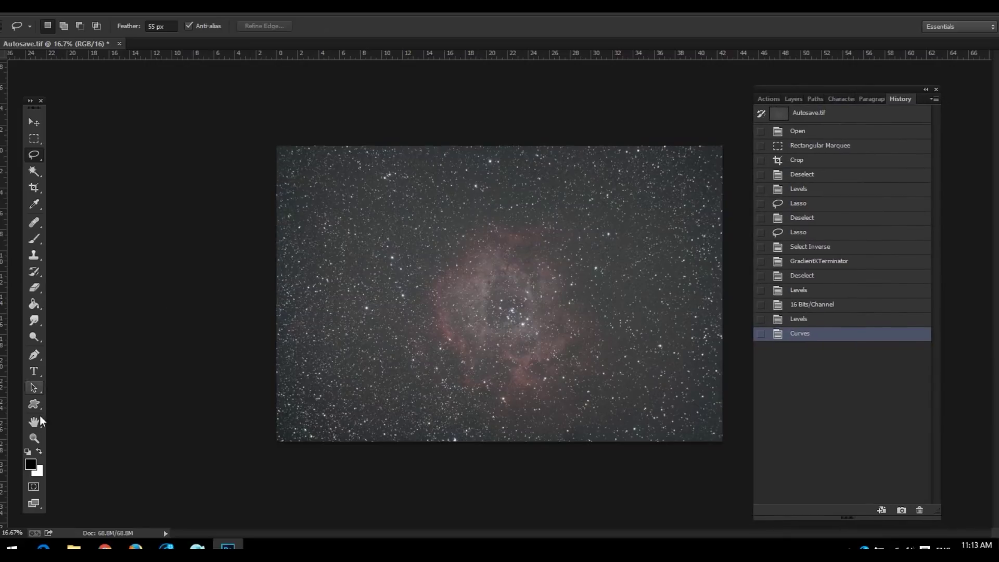
{"action": "left_click", "coordinate": [34, 438]}
{"action": "left_click", "coordinate": [559, 339]}
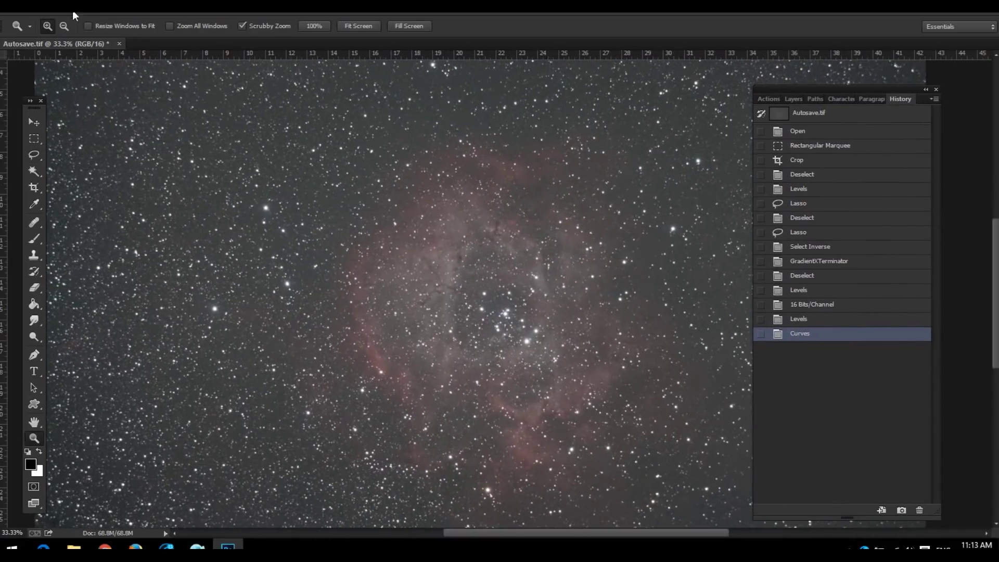
{"action": "left_click", "coordinate": [76, 6]}
{"action": "mouse_move", "coordinate": [129, 38]}
{"action": "left_click", "coordinate": [256, 50]}
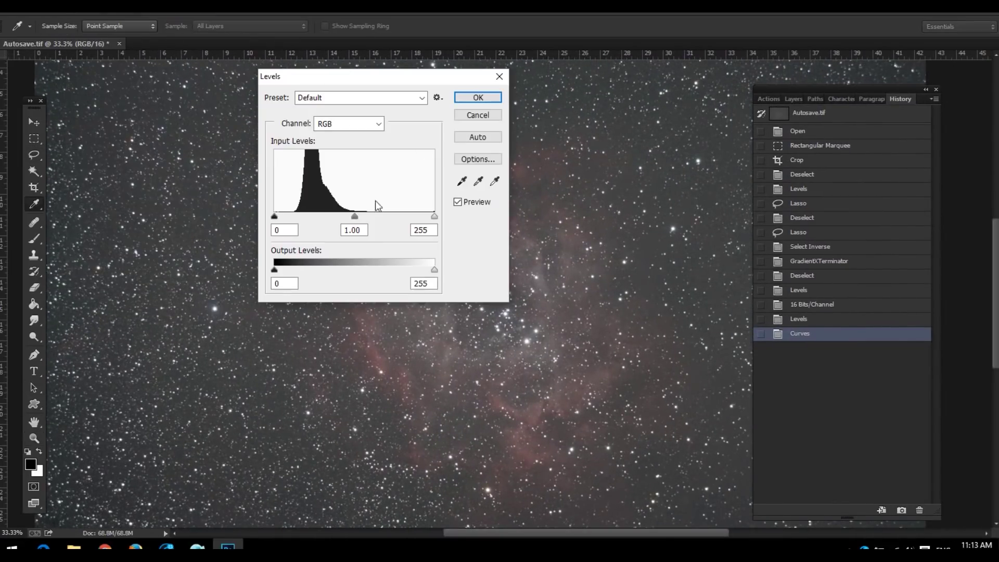
{"action": "left_click", "coordinate": [481, 115]}
{"action": "right_click", "coordinate": [649, 284]}
{"action": "left_click", "coordinate": [688, 364]}
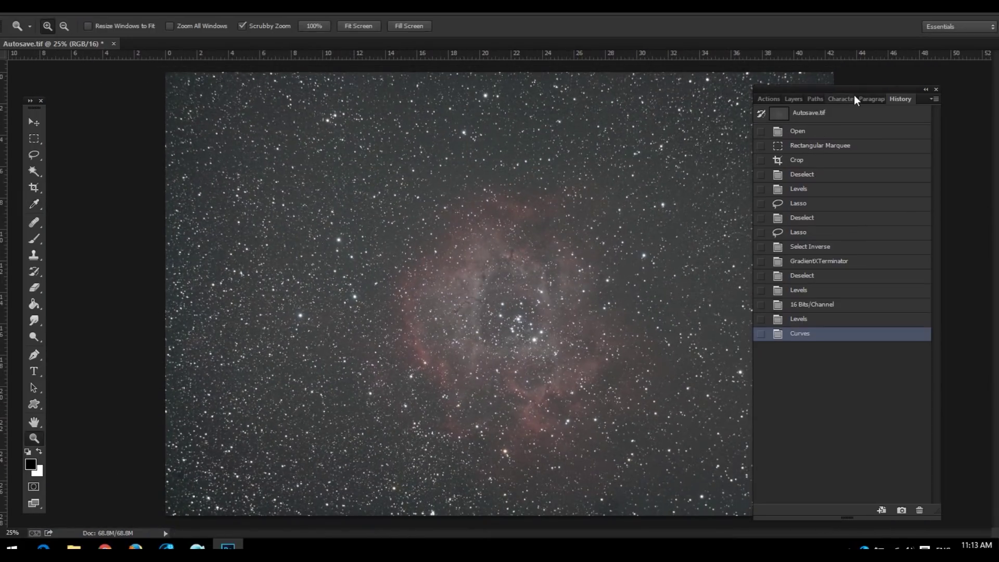
- Run the Local Contrast Enhancement action from the Astronomy Tools set on the image
{"action": "left_click", "coordinate": [767, 97]}
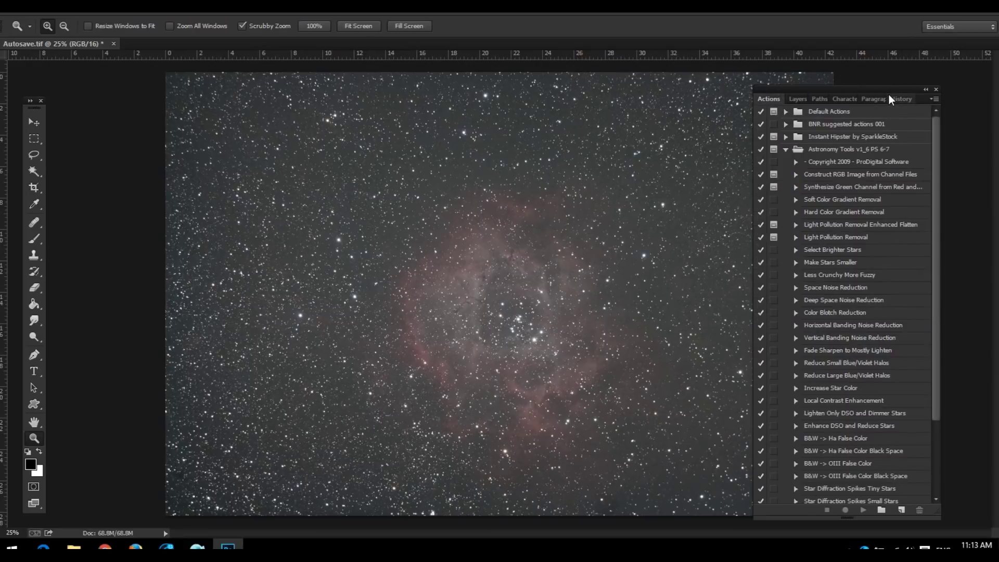
{"action": "left_click_drag", "start_coordinate": [889, 91], "coordinate": [888, 71]}
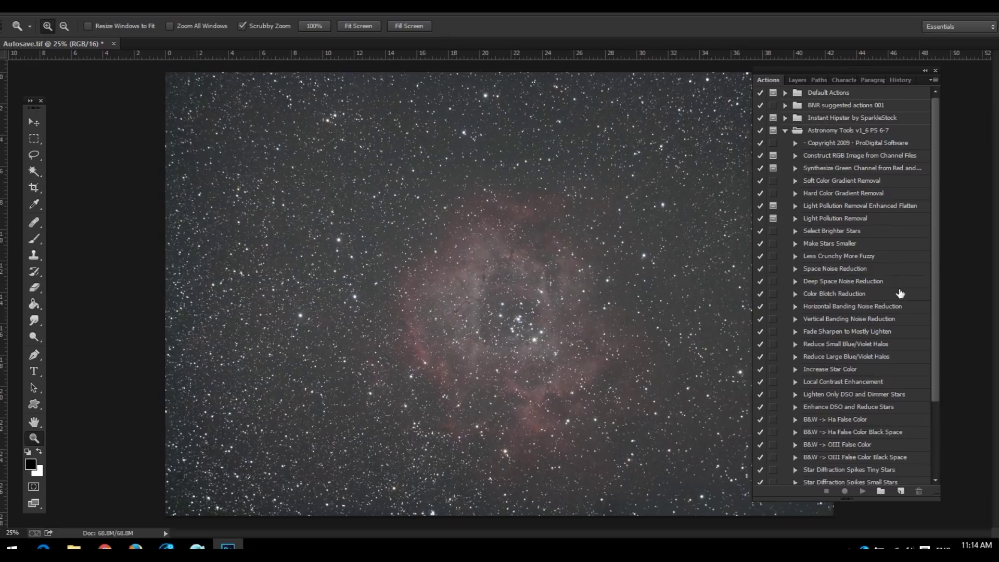
{"action": "left_click_drag", "start_coordinate": [937, 343], "coordinate": [936, 370]}
{"action": "left_click", "coordinate": [841, 348]}
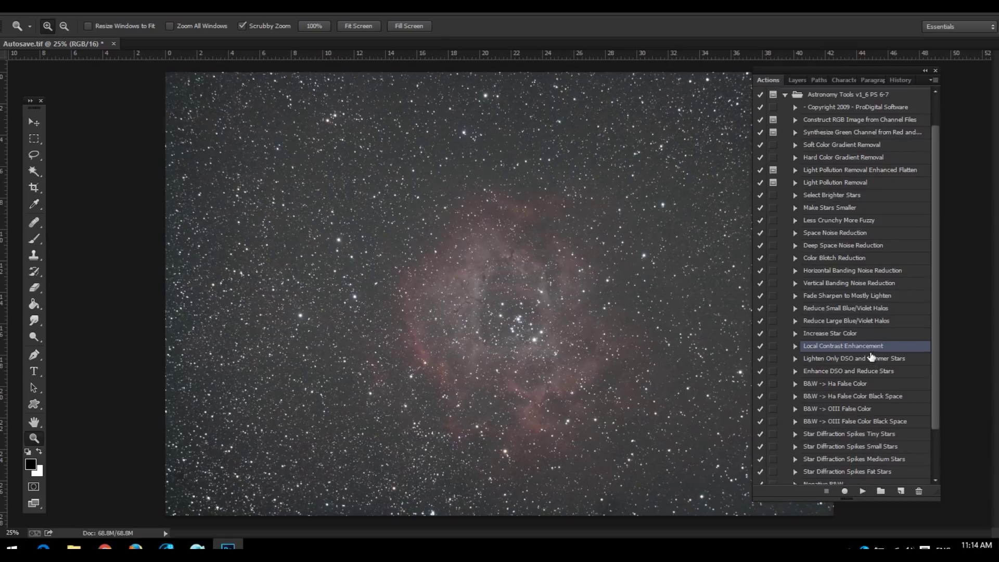
{"action": "left_click", "coordinate": [862, 490]}
- Compare the Levels, Curves and Merge Down history states on the whole image and zoomed in on the nebula, ending on Merge Down
{"action": "left_click", "coordinate": [902, 80]}
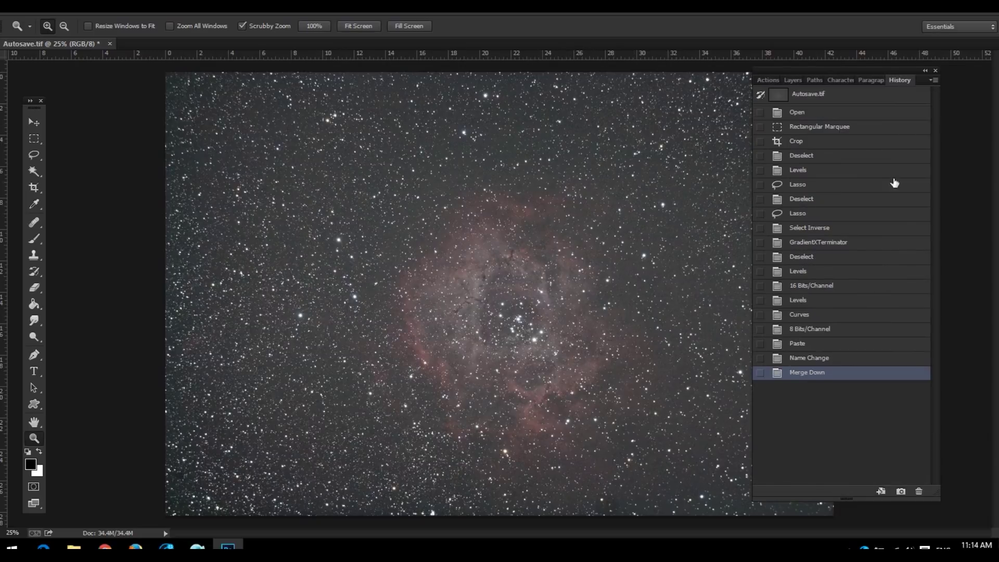
{"action": "left_click", "coordinate": [839, 304]}
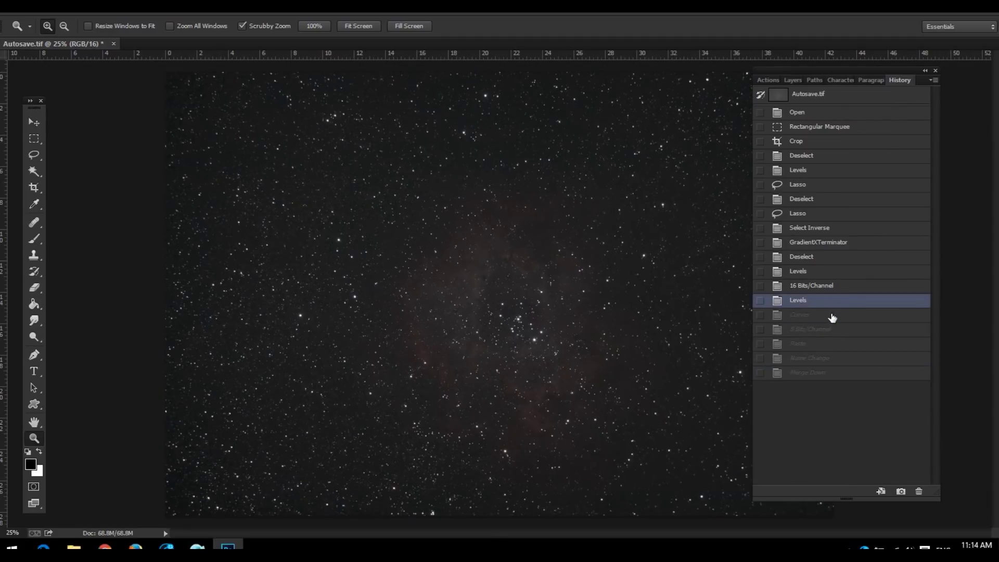
{"action": "left_click", "coordinate": [832, 315]}
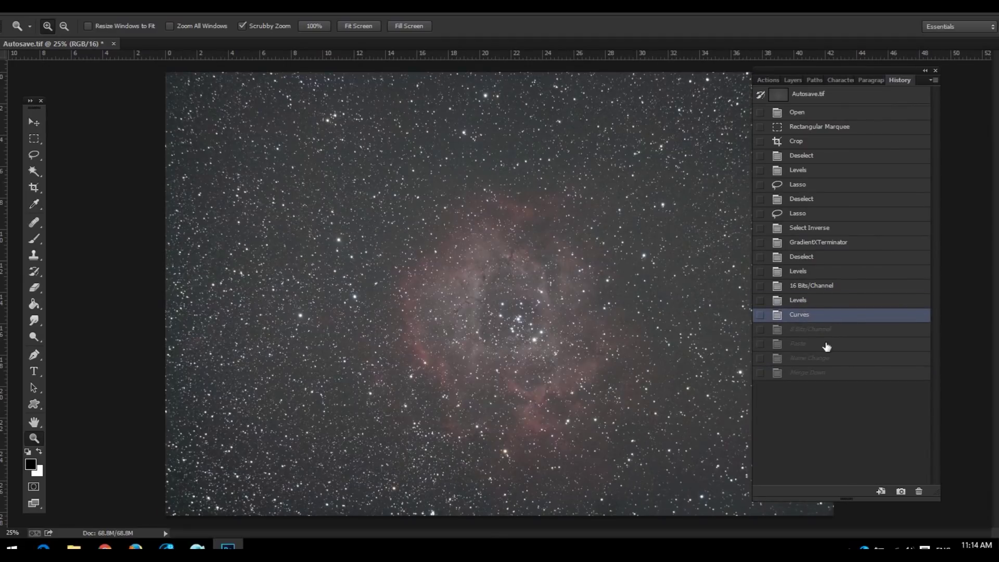
{"action": "left_click", "coordinate": [825, 374]}
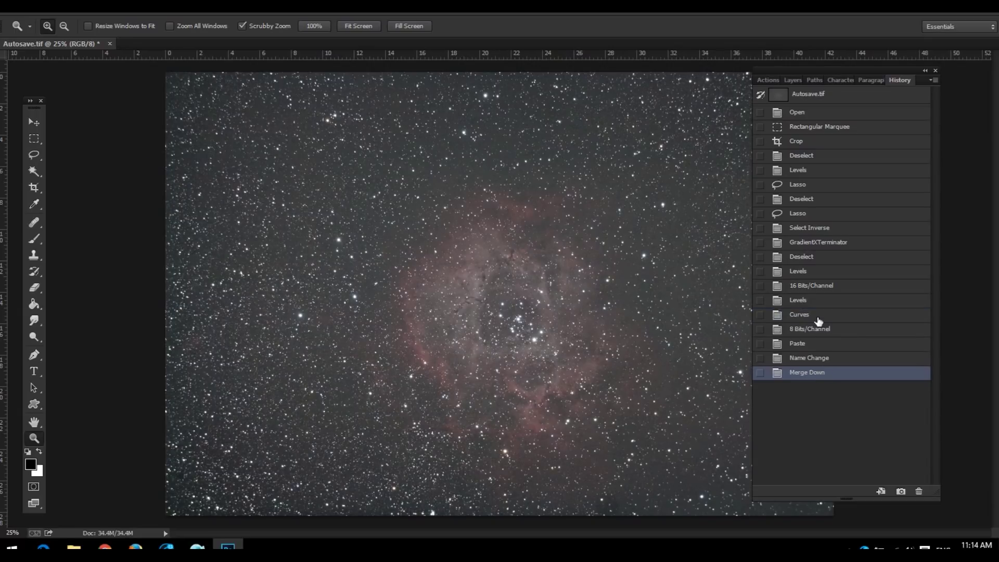
{"action": "left_click", "coordinate": [819, 317]}
{"action": "left_click", "coordinate": [826, 374]}
{"action": "left_click", "coordinate": [542, 398]}
{"action": "left_click", "coordinate": [543, 402]}
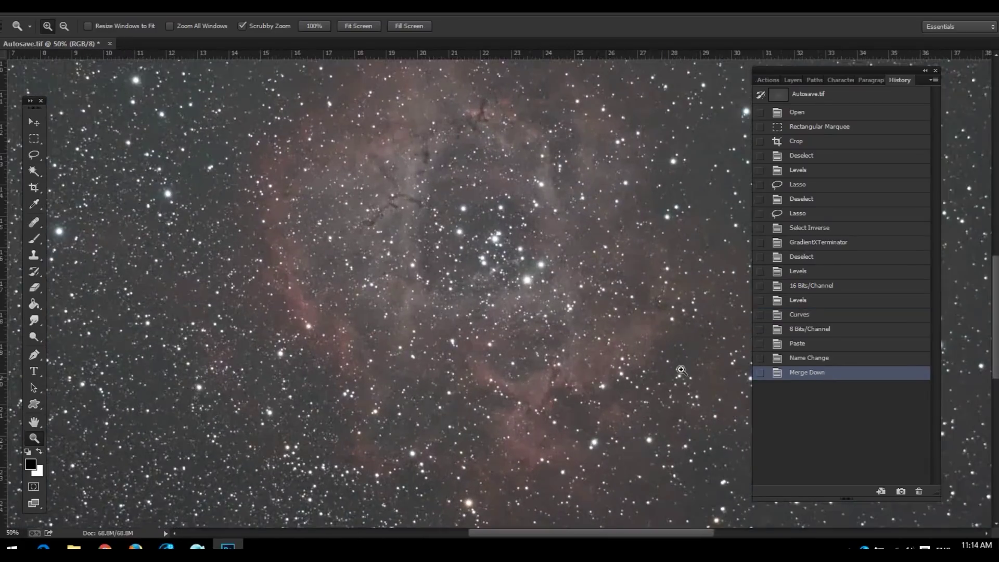
{"action": "left_click", "coordinate": [833, 300]}
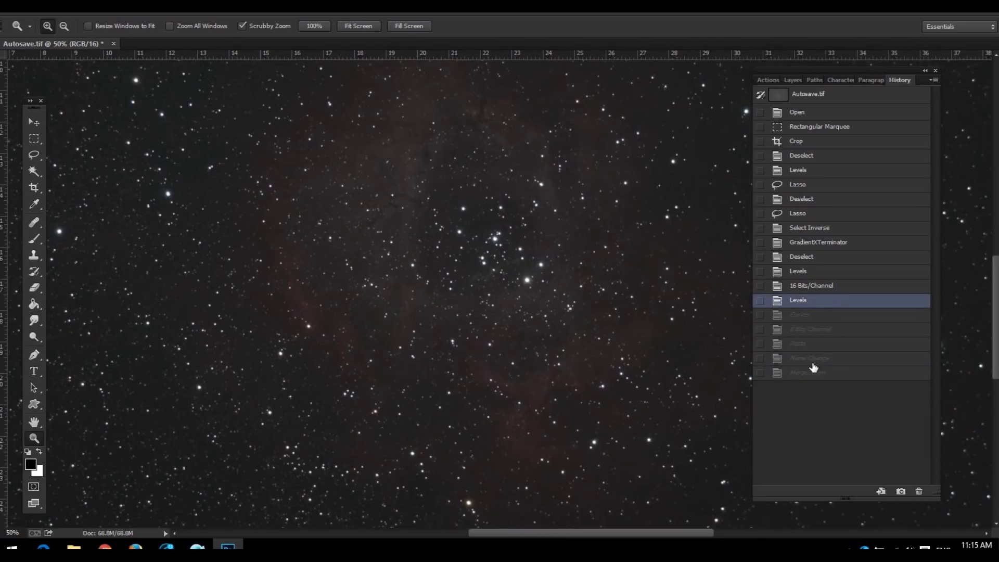
{"action": "left_click", "coordinate": [813, 316]}
{"action": "left_click", "coordinate": [829, 373]}
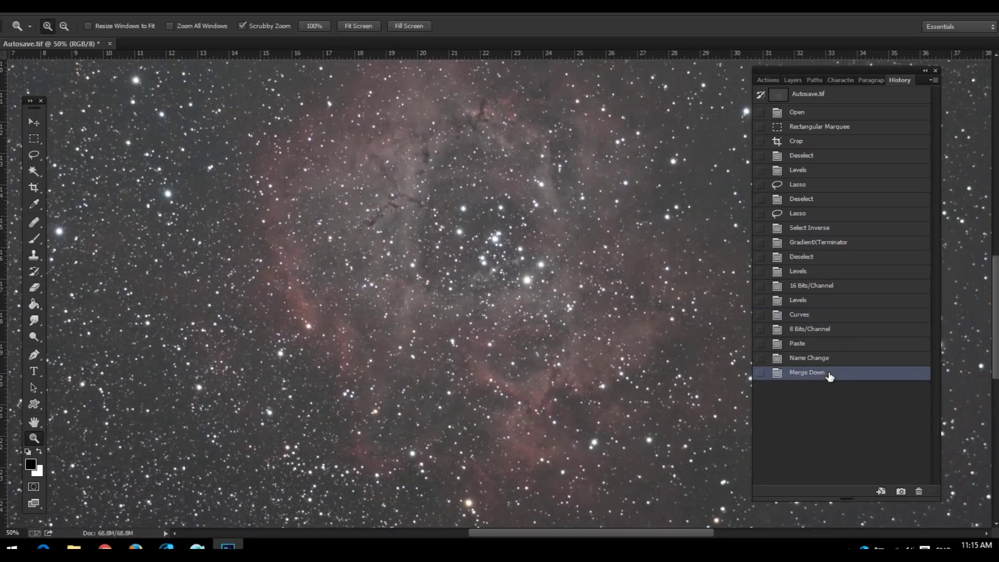
- Select a rectangle around the nebula that leaves out the outer borders, crop the image to it, and deselect
{"action": "left_click", "coordinate": [533, 276], "text": "alt"}
{"action": "left_click", "coordinate": [546, 240], "text": "alt"}
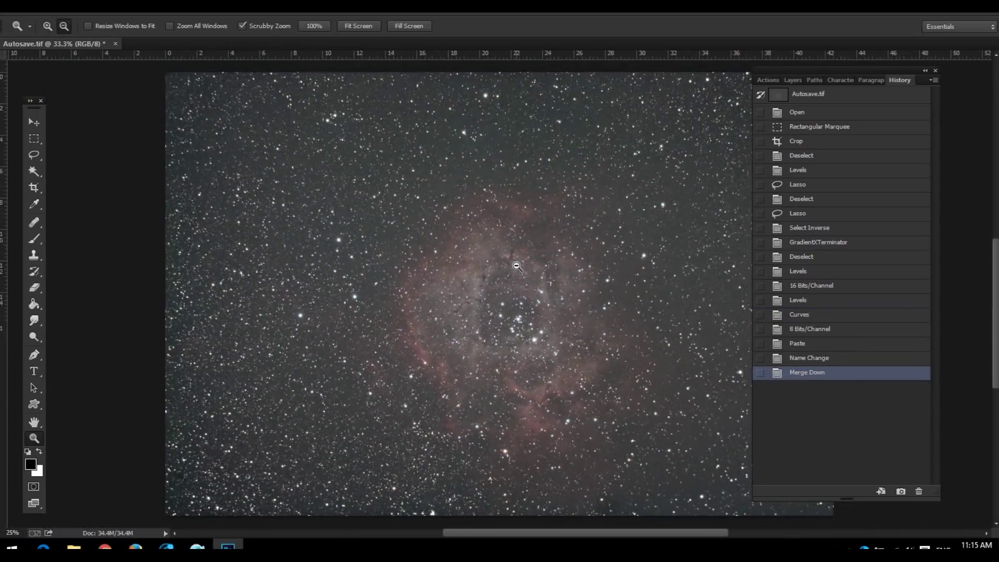
{"action": "left_click", "coordinate": [568, 203], "text": "alt"}
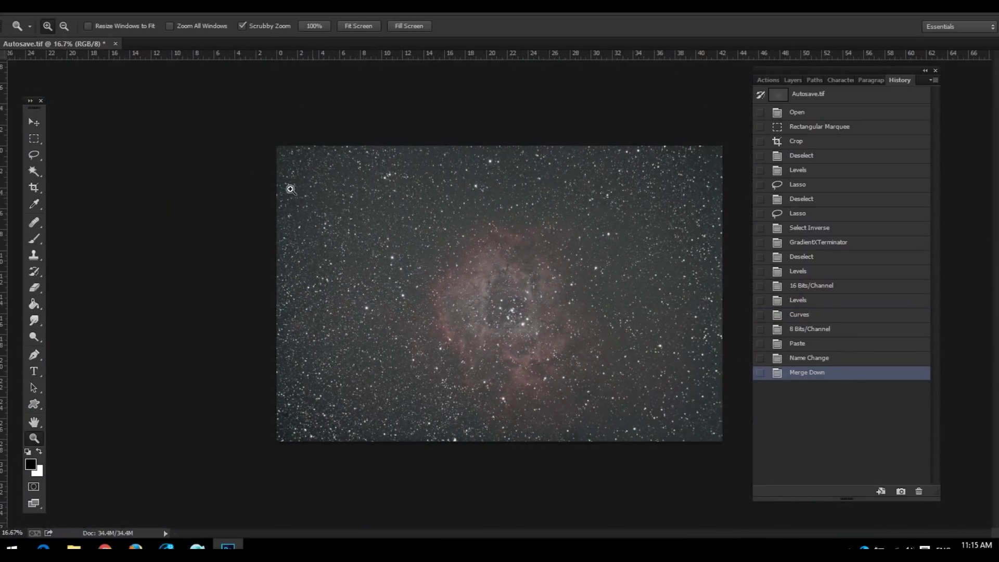
{"action": "left_click", "coordinate": [33, 138]}
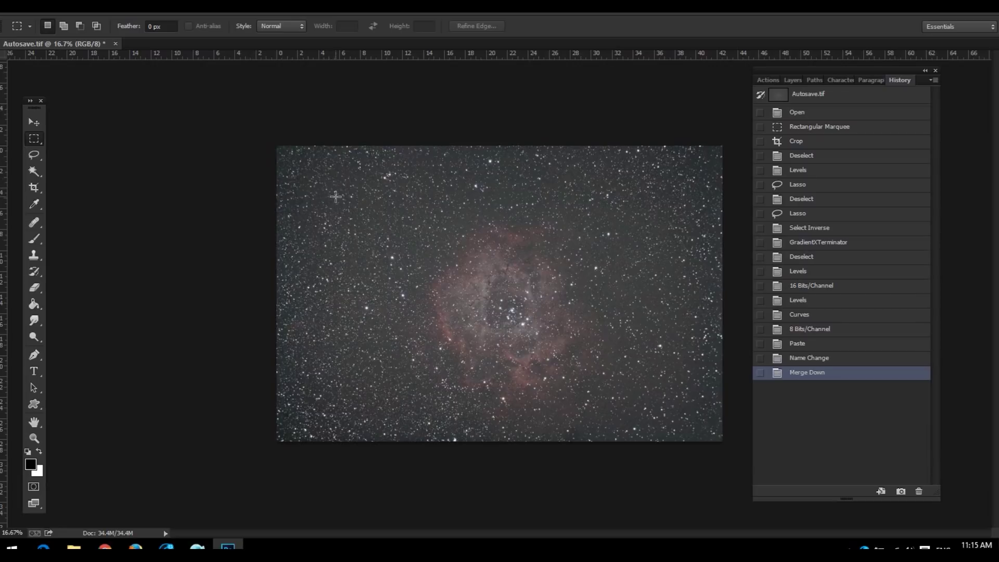
{"action": "mouse_move", "coordinate": [327, 201]}
{"action": "left_mouse_down"}
{"action": "mouse_move", "coordinate": [601, 391]}
{"action": "mouse_move", "coordinate": [670, 428]}
{"action": "mouse_move", "coordinate": [698, 430]}
{"action": "mouse_move", "coordinate": [515, 263]}
{"action": "mouse_move", "coordinate": [393, 194]}
{"action": "mouse_move", "coordinate": [322, 186]}
{"action": "left_mouse_up"}
{"action": "left_click", "coordinate": [691, 430]}
{"action": "left_click_drag", "start_coordinate": [322, 188], "coordinate": [320, 198]}
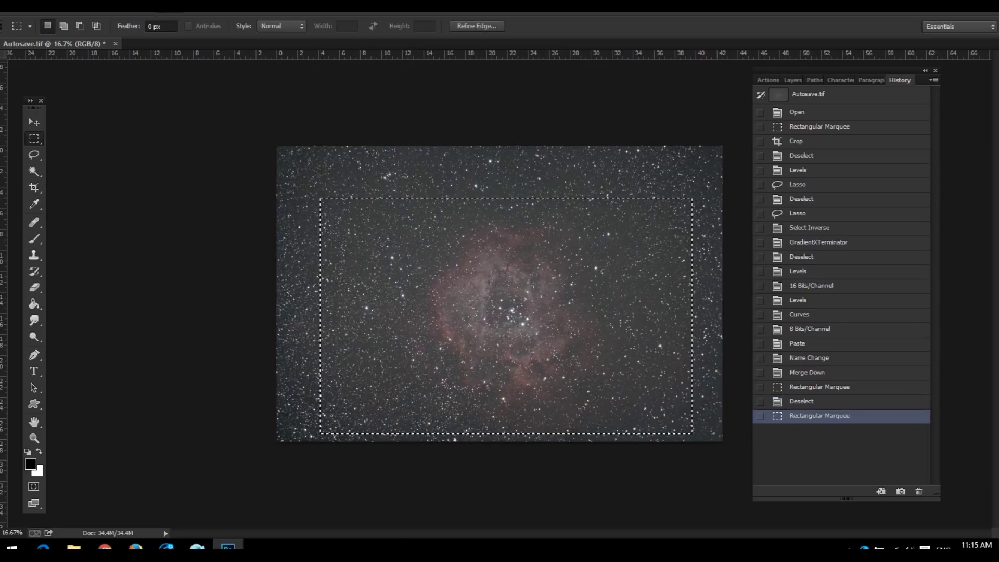
{"action": "left_click", "coordinate": [78, 5]}
{"action": "left_click", "coordinate": [116, 133]}
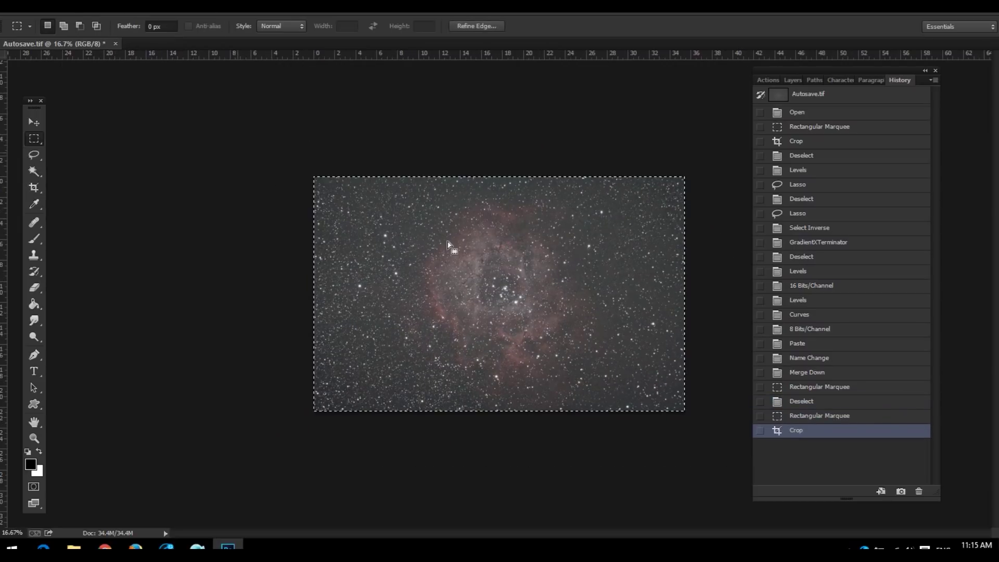
{"action": "key", "text": "ctrl+d"}
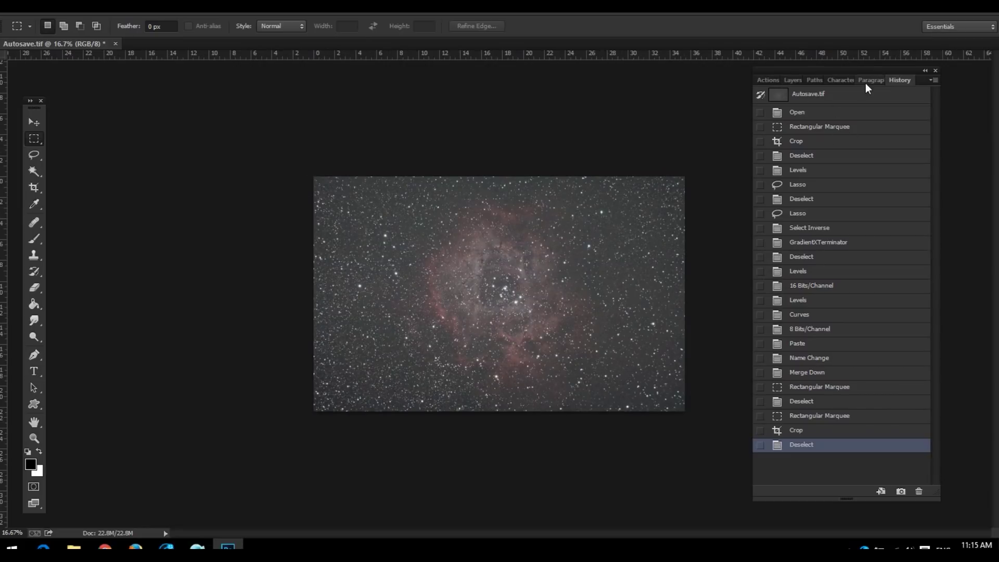
- Apply a Levels adjustment to the cropped image with the RGB black input level set to 17
{"action": "left_click_drag", "start_coordinate": [841, 73], "coordinate": [802, 80]}
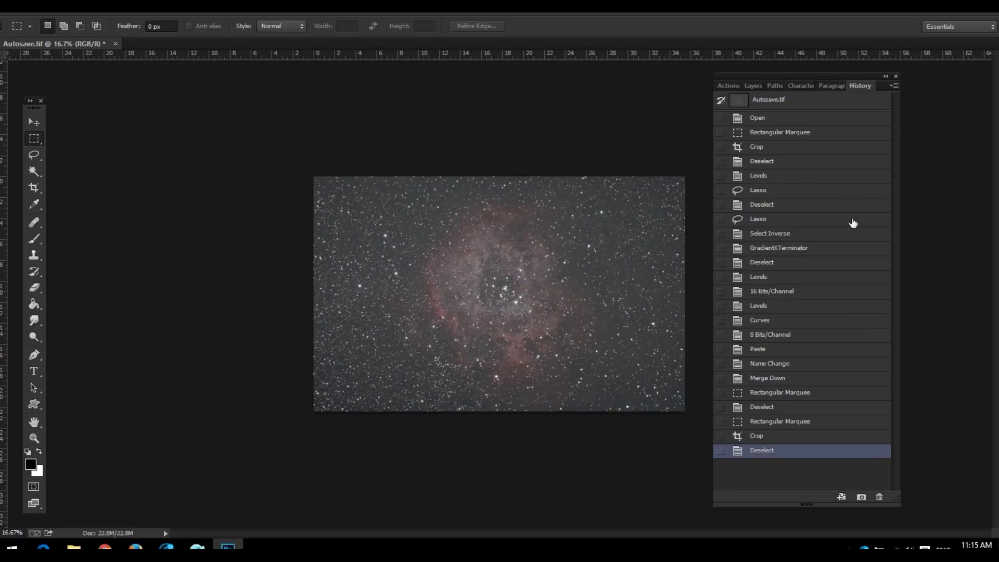
{"action": "left_click", "coordinate": [81, 13]}
{"action": "mouse_move", "coordinate": [141, 45]}
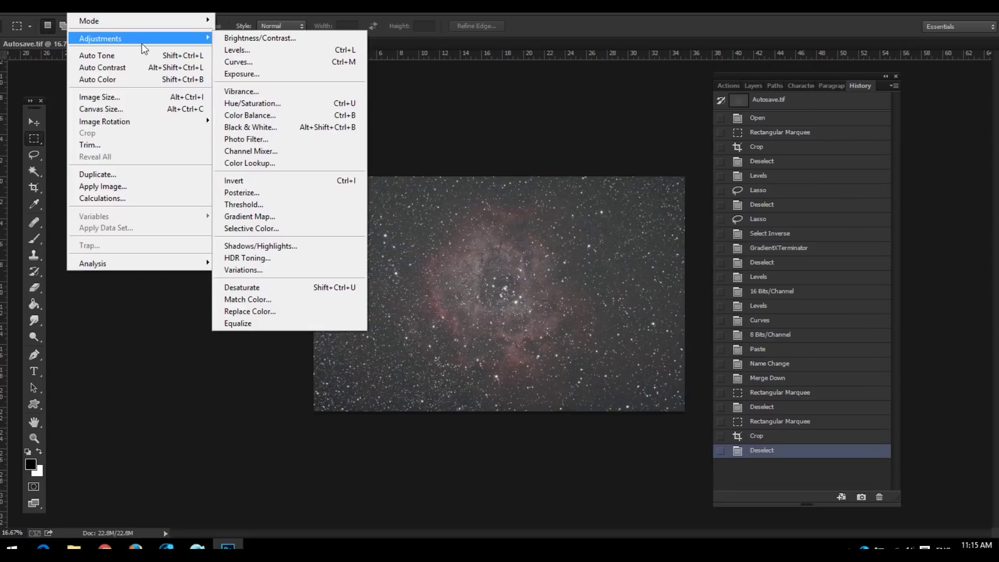
{"action": "left_click", "coordinate": [232, 49]}
{"action": "left_click_drag", "start_coordinate": [274, 216], "coordinate": [279, 215]}
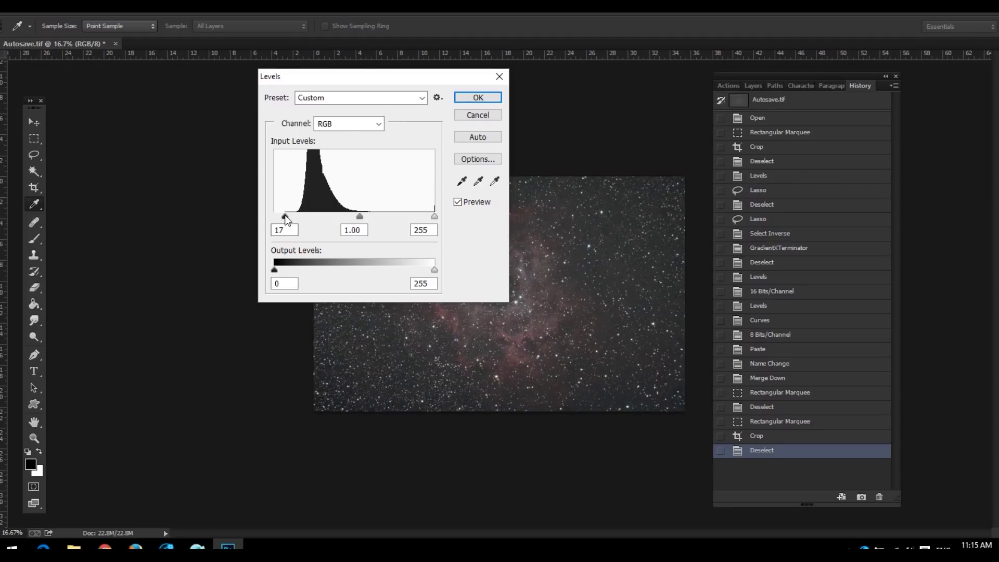
{"action": "left_click_drag", "start_coordinate": [285, 218], "coordinate": [285, 217]}
{"action": "left_click", "coordinate": [477, 97]}
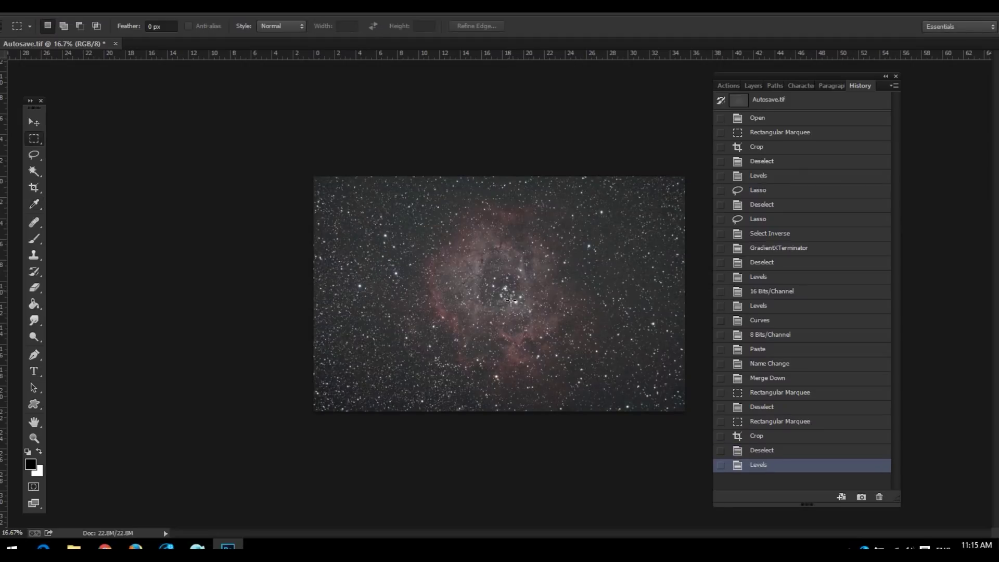
- Run the Enhance DSO and Reduce Stars action from the Astronomy Tools set on the image
{"action": "left_click", "coordinate": [34, 439]}
{"action": "left_click", "coordinate": [574, 310]}
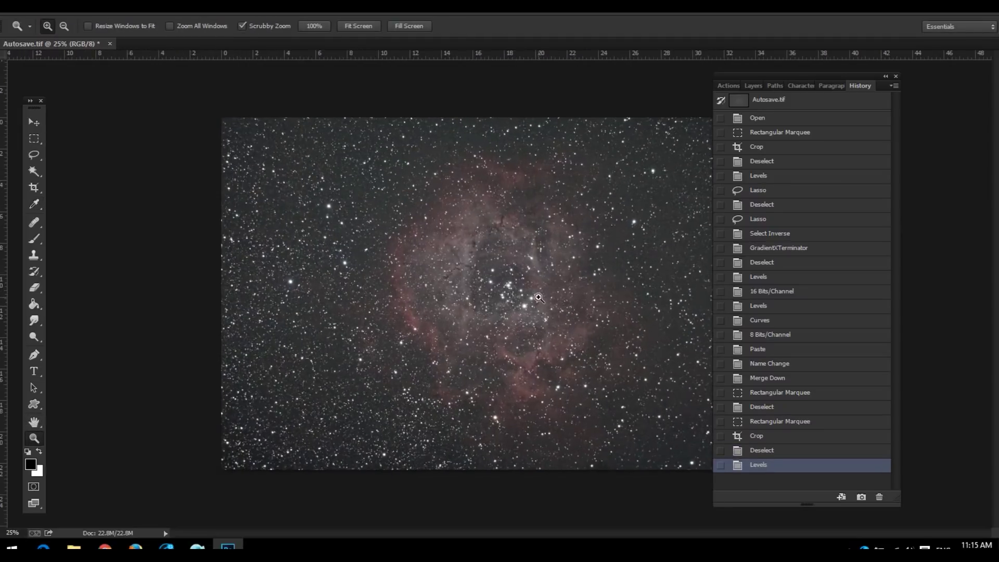
{"action": "left_click", "coordinate": [574, 311]}
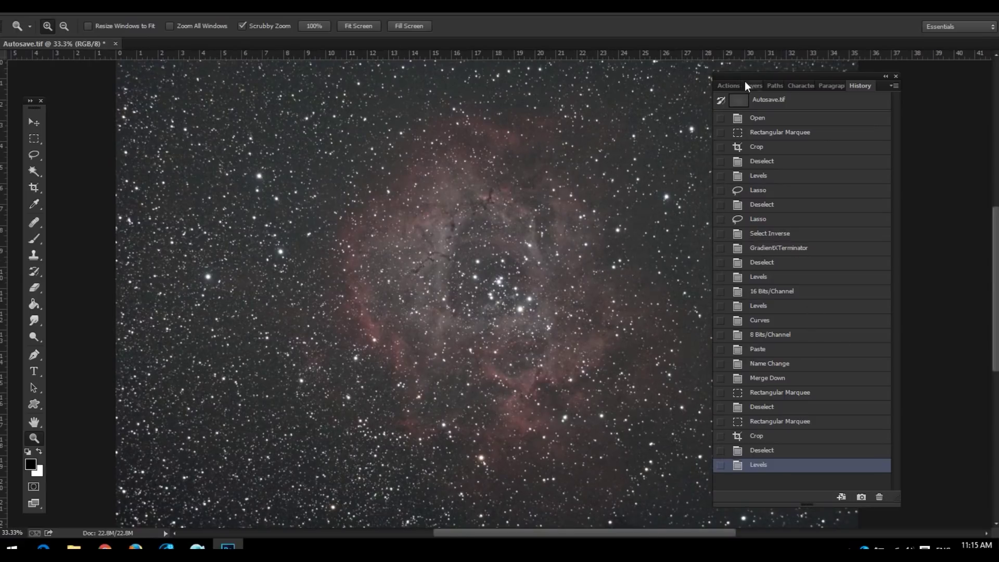
{"action": "left_click", "coordinate": [728, 86]}
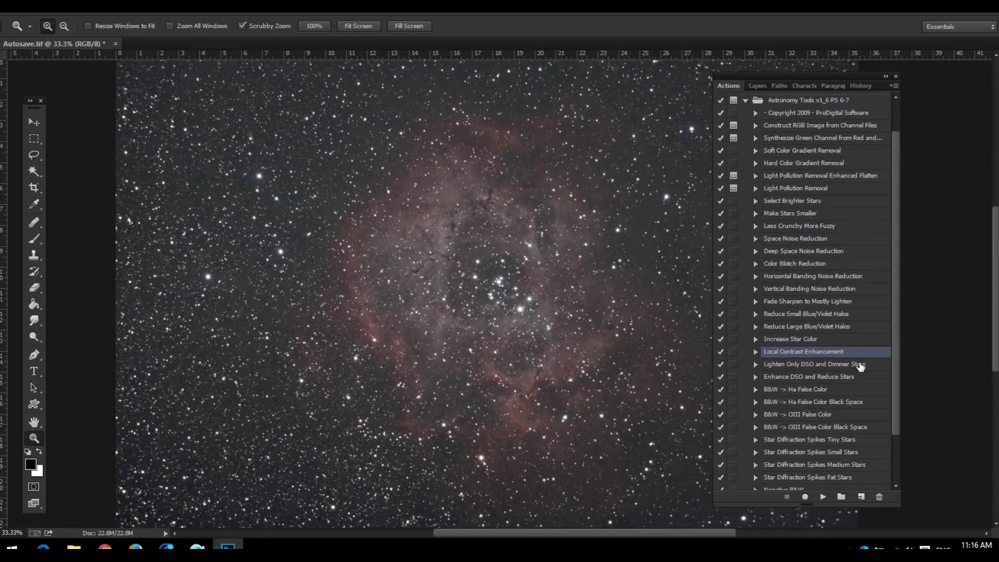
{"action": "left_click", "coordinate": [817, 377]}
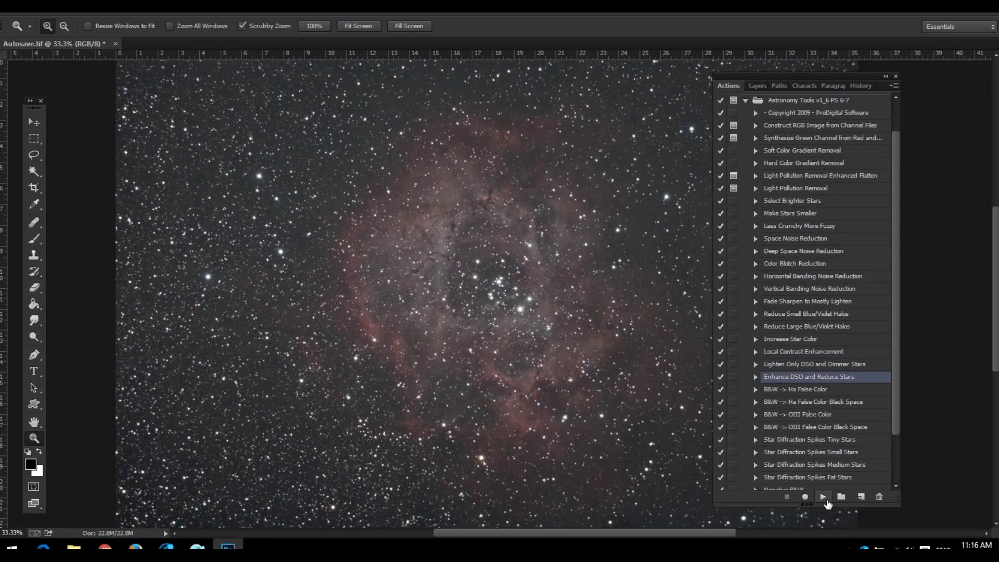
{"action": "left_click", "coordinate": [823, 497]}
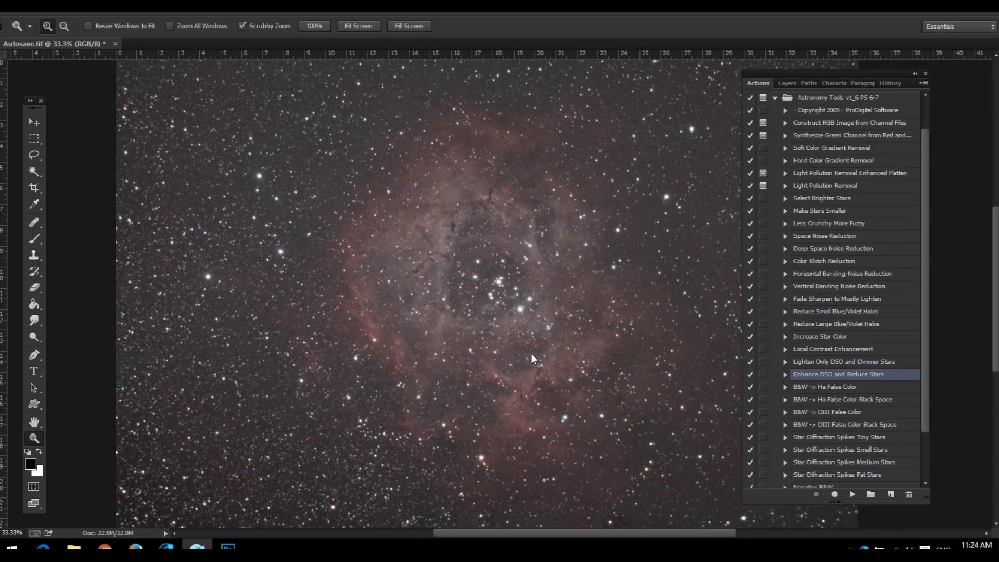
{"action": "left_click", "coordinate": [599, 344], "text": "alt"}
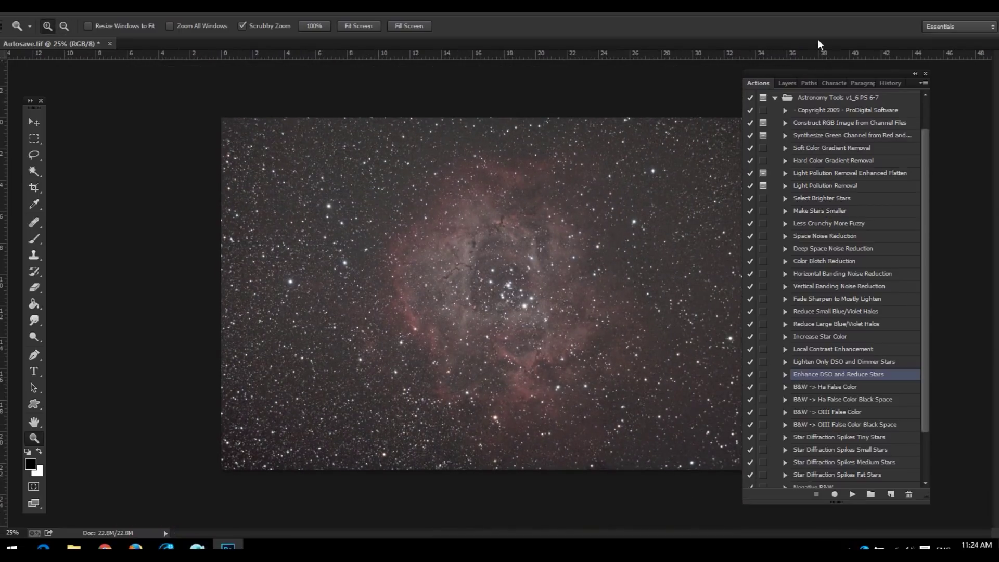
{"action": "left_click_drag", "start_coordinate": [785, 76], "coordinate": [833, 81]}
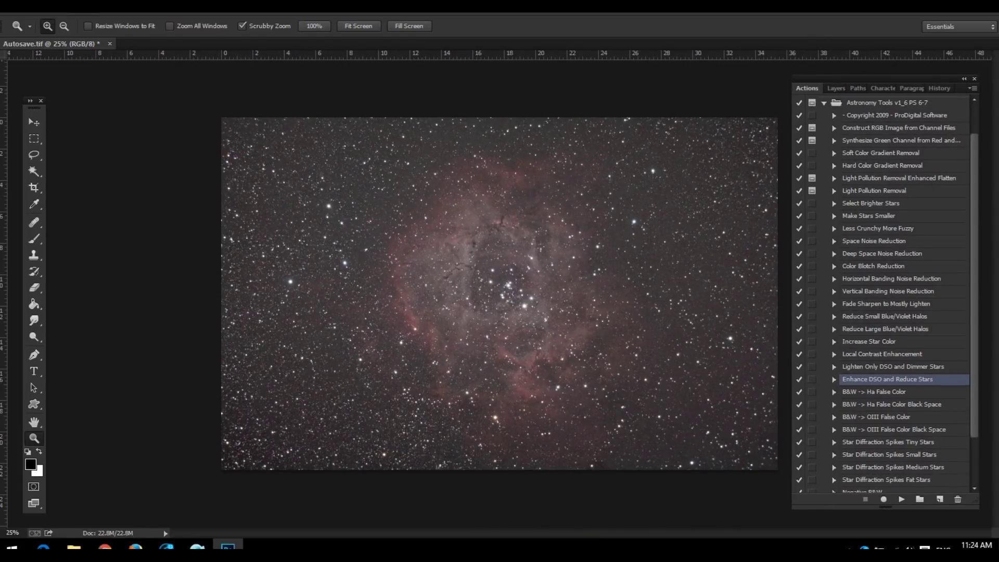
{"action": "left_click", "coordinate": [78, 6]}
{"action": "mouse_move", "coordinate": [156, 38]}
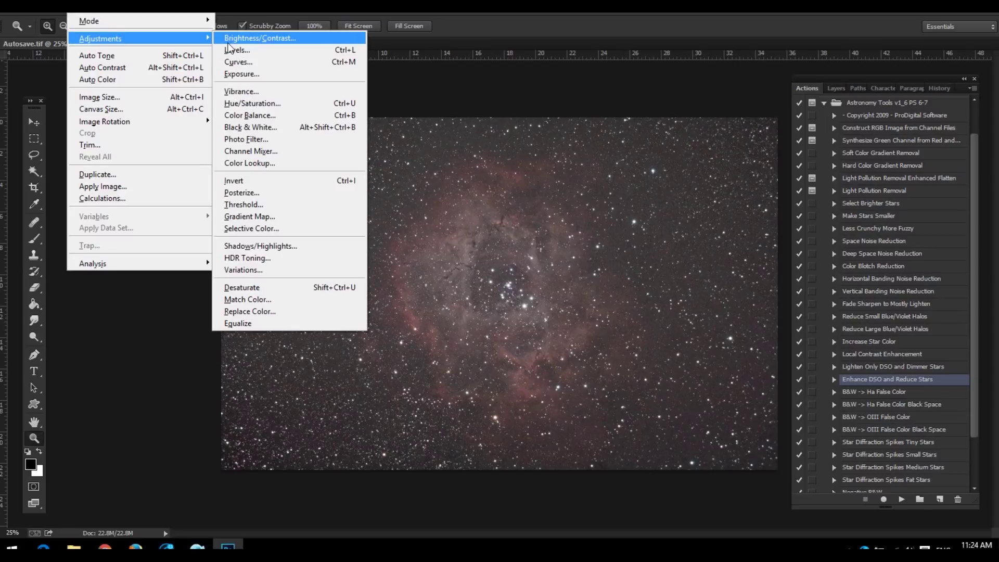
{"action": "left_click", "coordinate": [231, 50]}
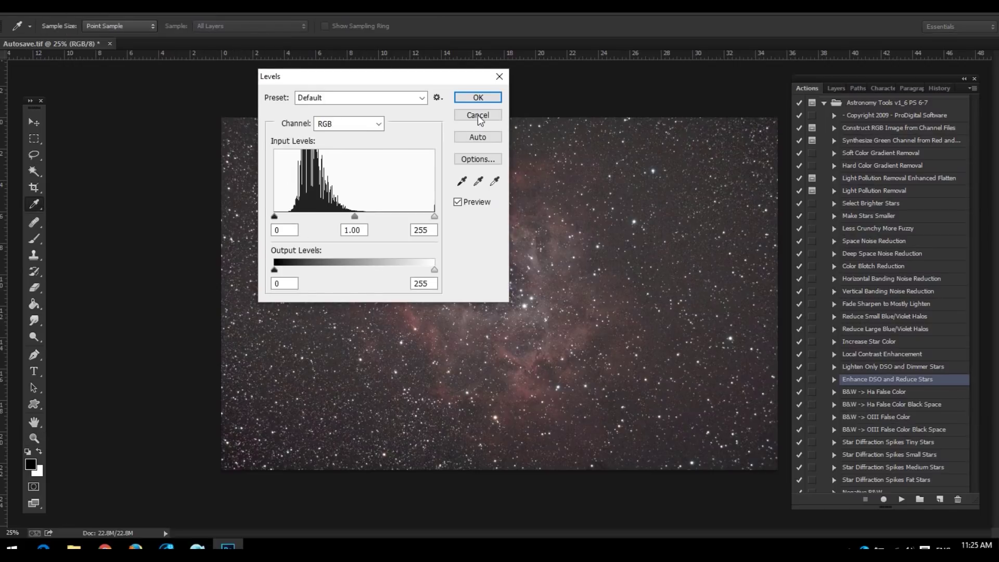
{"action": "left_click", "coordinate": [478, 114]}
{"action": "key", "text": "z"}
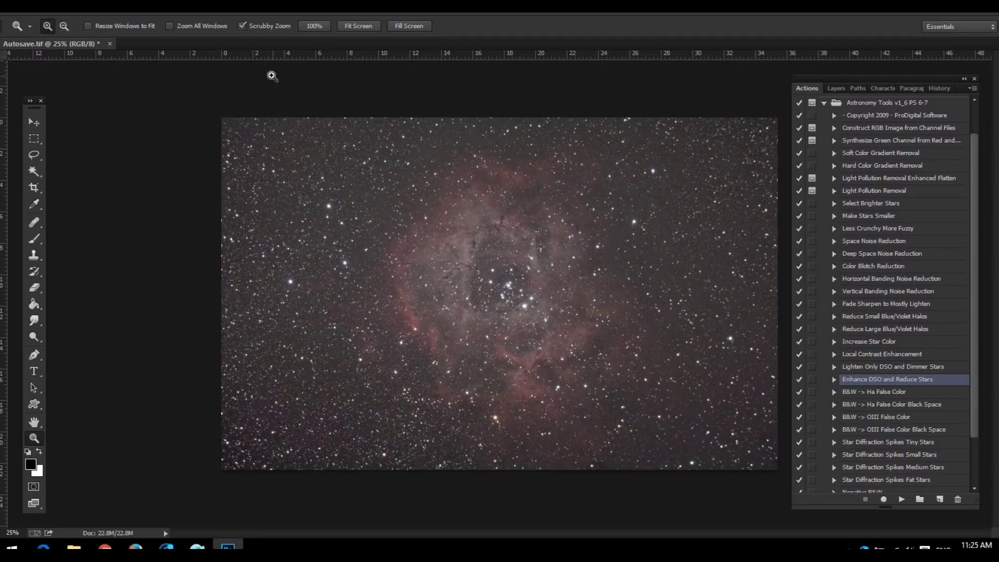
- Apply a Levels adjustment that raises the RGB black input level to just before the start of the histogram peak
{"action": "left_click", "coordinate": [78, 6]}
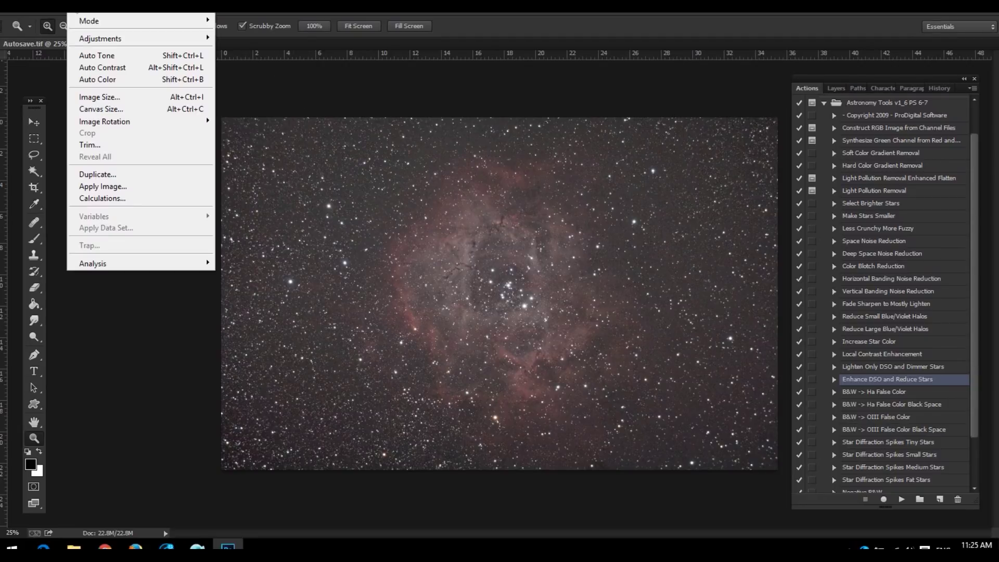
{"action": "mouse_move", "coordinate": [210, 38]}
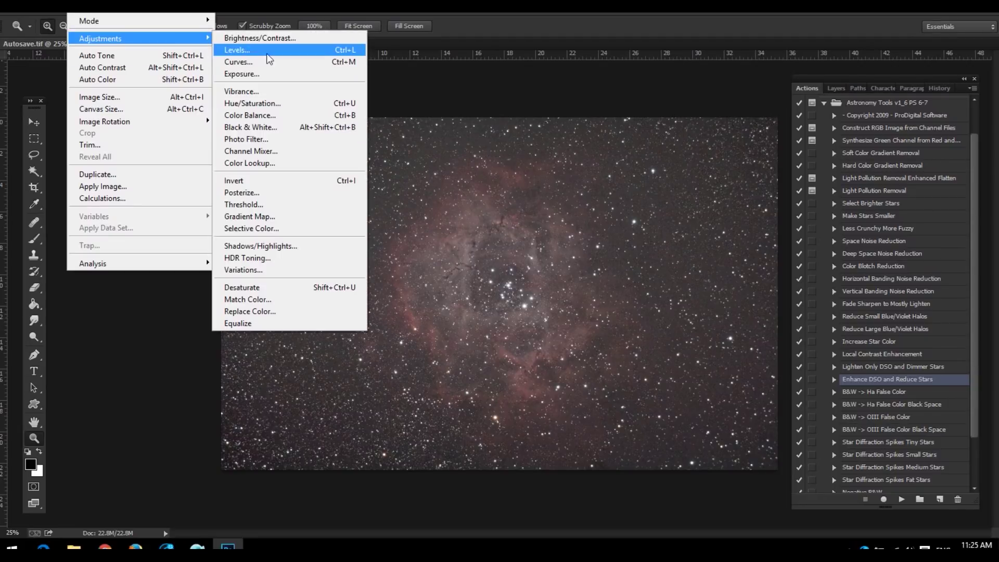
{"action": "left_click", "coordinate": [273, 47]}
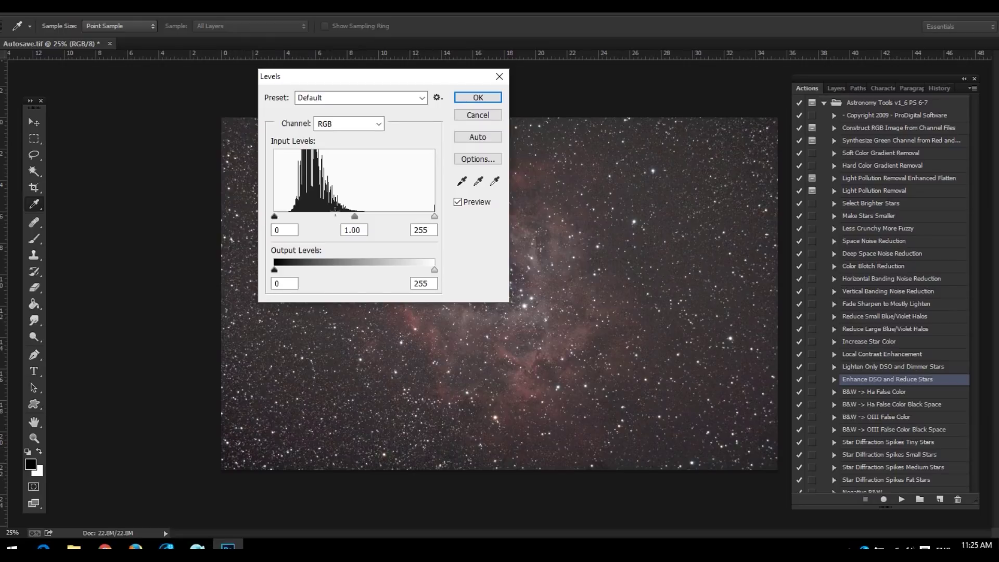
{"action": "left_click_drag", "start_coordinate": [276, 215], "coordinate": [280, 215]}
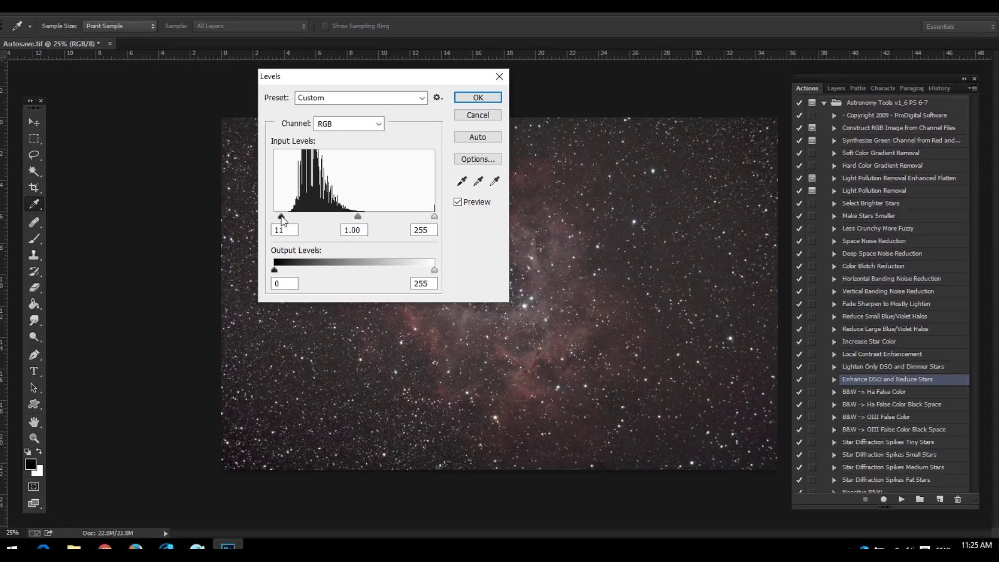
{"action": "left_click_drag", "start_coordinate": [281, 215], "coordinate": [286, 219]}
{"action": "left_click", "coordinate": [476, 98]}
{"action": "key", "text": "z"}
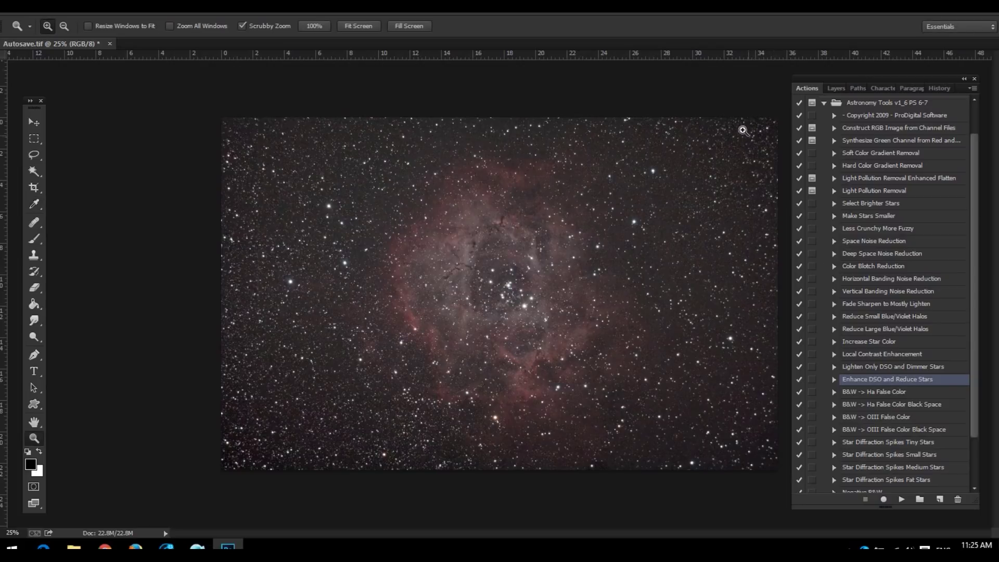
{"action": "left_click_drag", "start_coordinate": [904, 80], "coordinate": [890, 77]}
{"action": "left_click", "coordinate": [99, 9]}
{"action": "mouse_move", "coordinate": [125, 29]}
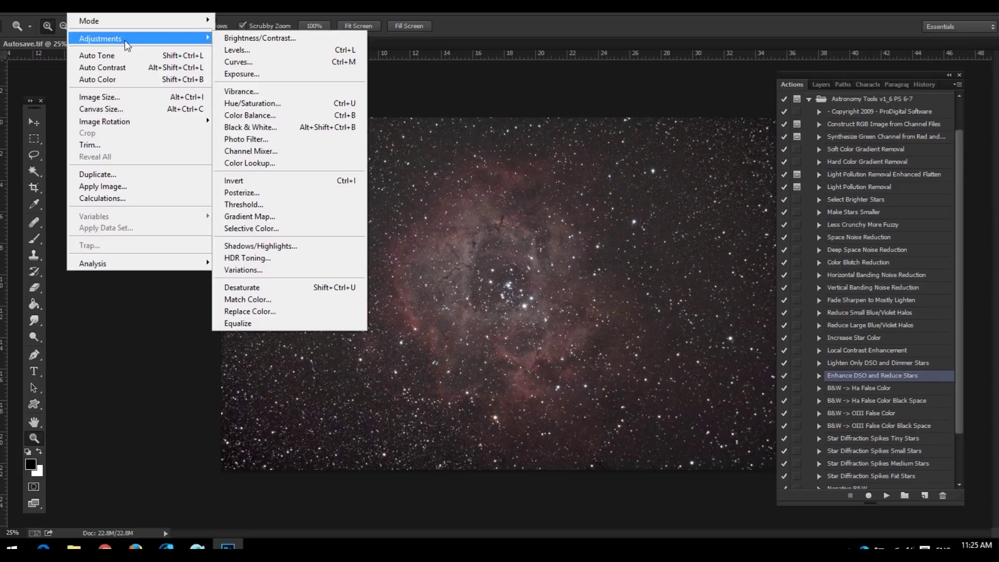
{"action": "left_click", "coordinate": [229, 58]}
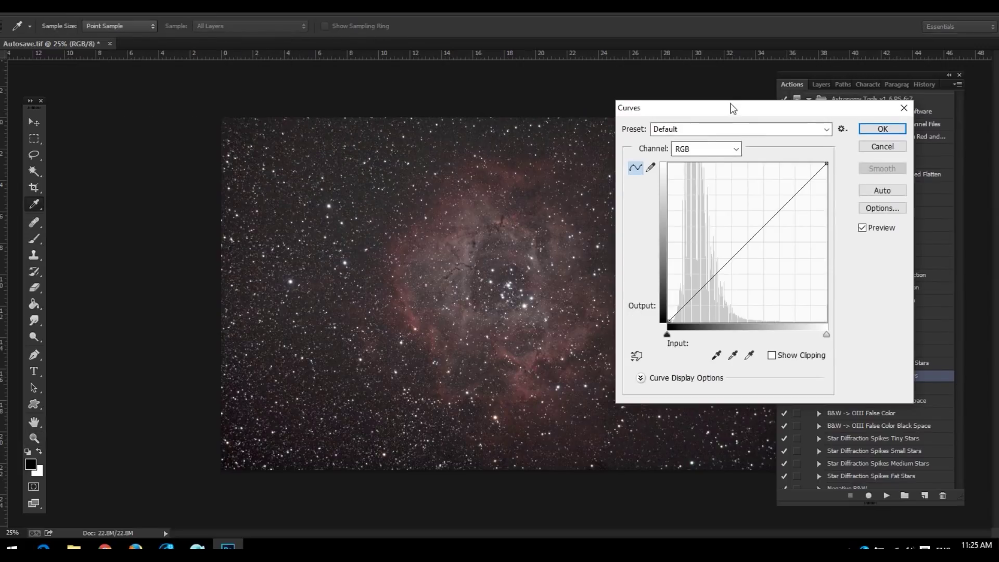
{"action": "left_click_drag", "start_coordinate": [734, 104], "coordinate": [794, 114]}
{"action": "left_click_drag", "start_coordinate": [774, 282], "coordinate": [773, 277]}
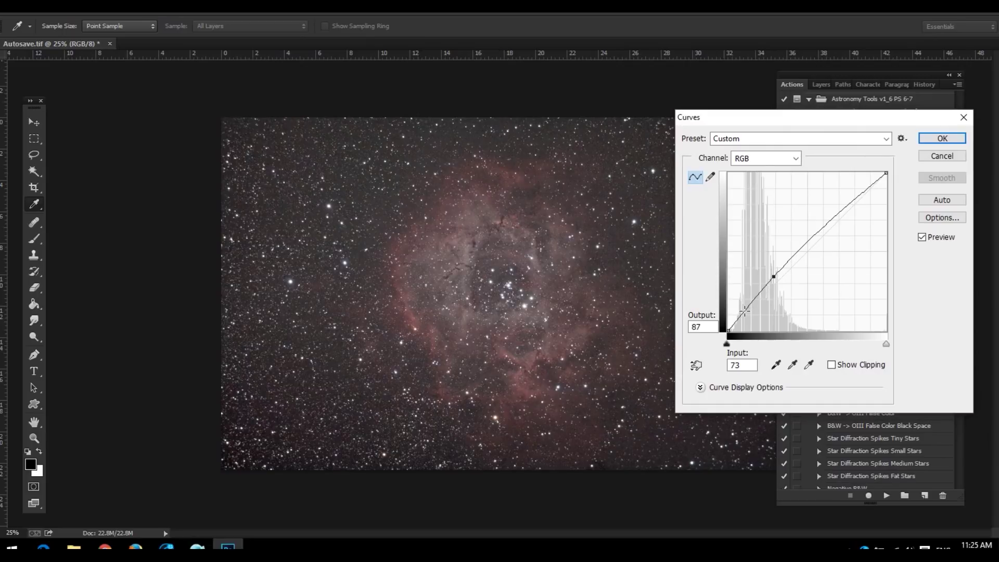
{"action": "left_click", "coordinate": [942, 156]}
- Start a Curves adjustment and anchor the RGB curve at input 45, output 45, sampled from the dark sky beside the nebula
{"action": "key", "text": "z"}
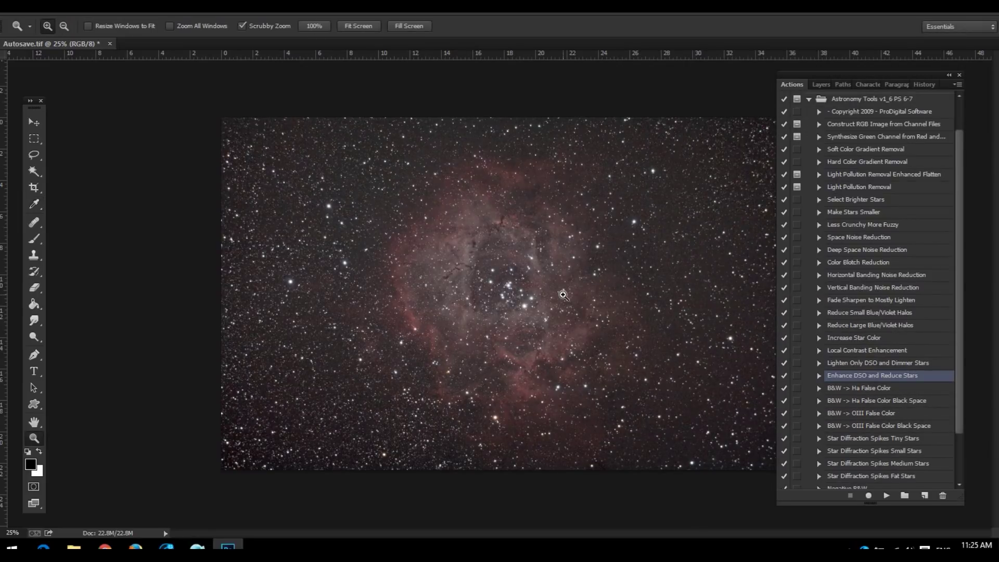
{"action": "left_click", "coordinate": [465, 371]}
{"action": "left_click", "coordinate": [471, 281]}
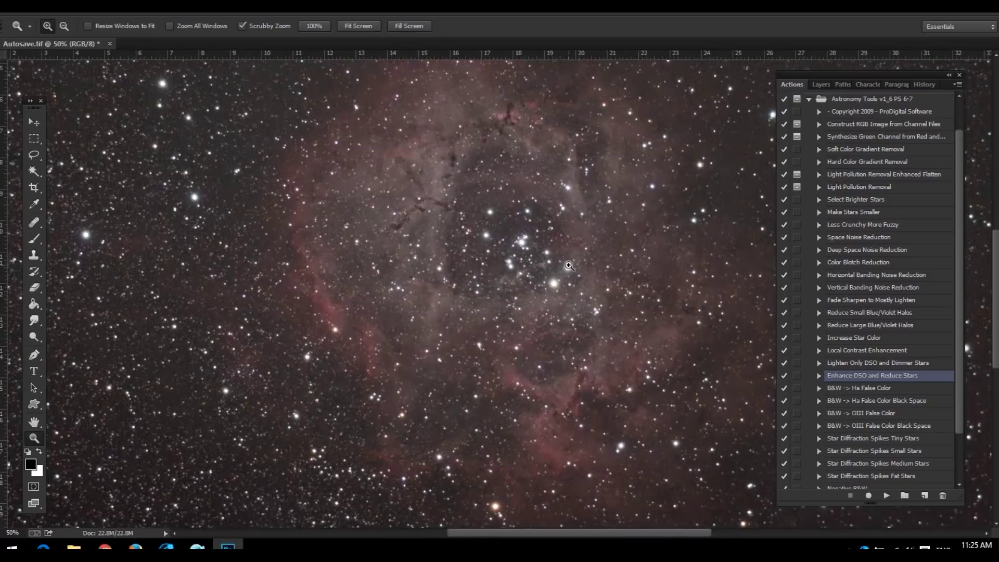
{"action": "left_click", "coordinate": [479, 192]}
{"action": "left_click", "coordinate": [480, 193]}
{"action": "left_click_drag", "start_coordinate": [362, 249], "coordinate": [598, 311]}
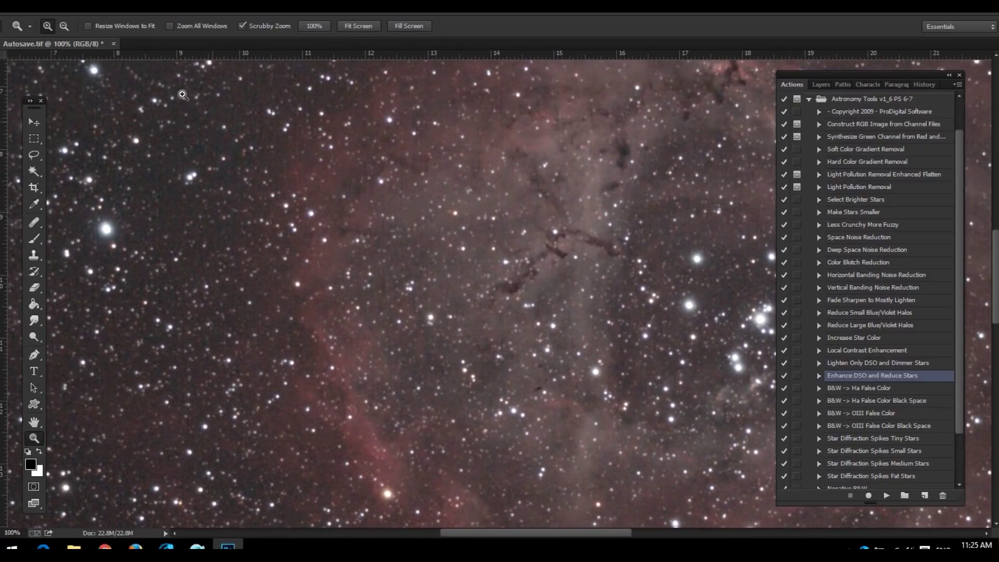
{"action": "left_click", "coordinate": [71, 14]}
{"action": "mouse_move", "coordinate": [130, 41]}
{"action": "left_click", "coordinate": [270, 61]}
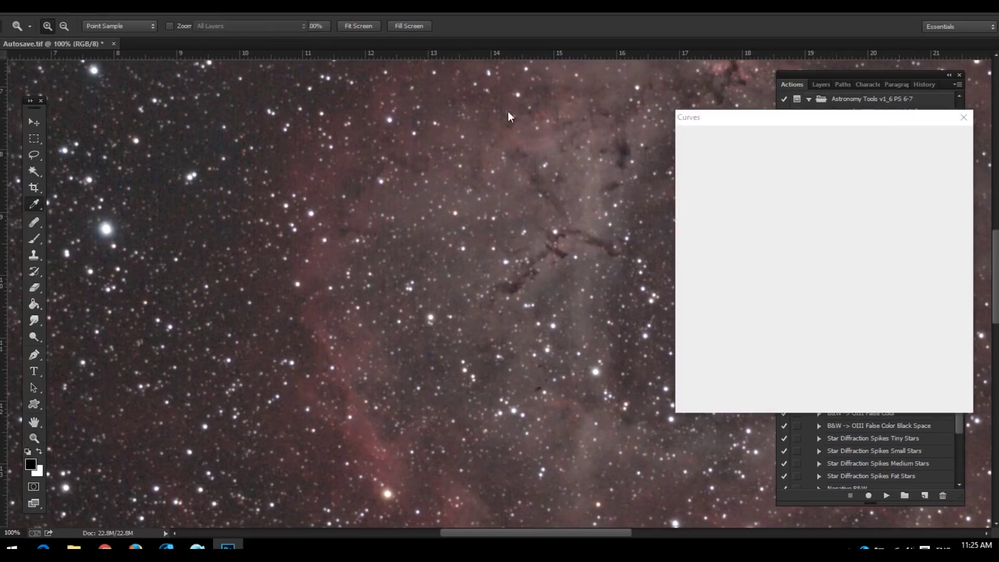
{"action": "left_click_drag", "start_coordinate": [789, 119], "coordinate": [782, 108]}
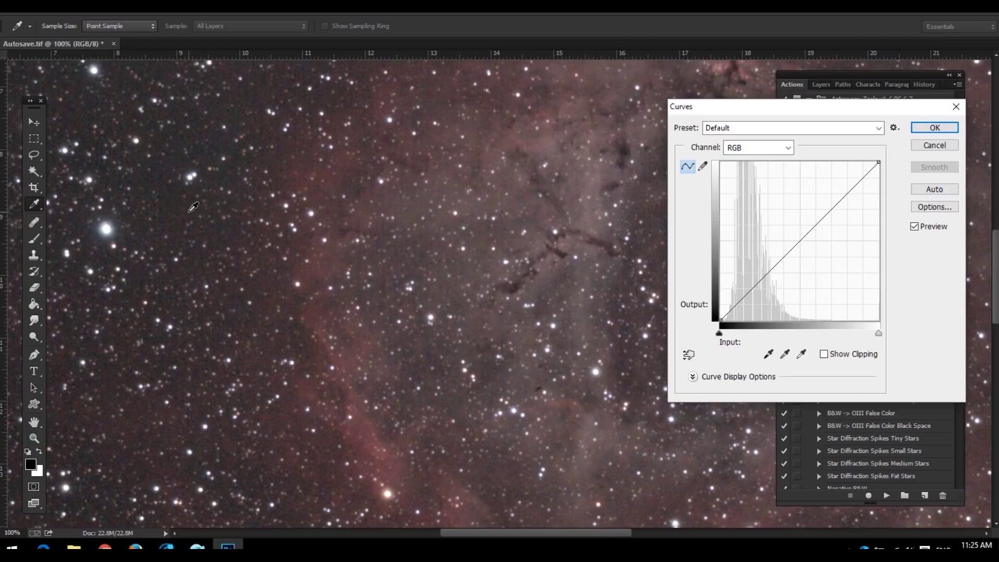
{"action": "left_click", "coordinate": [174, 206], "text": "ctrl"}
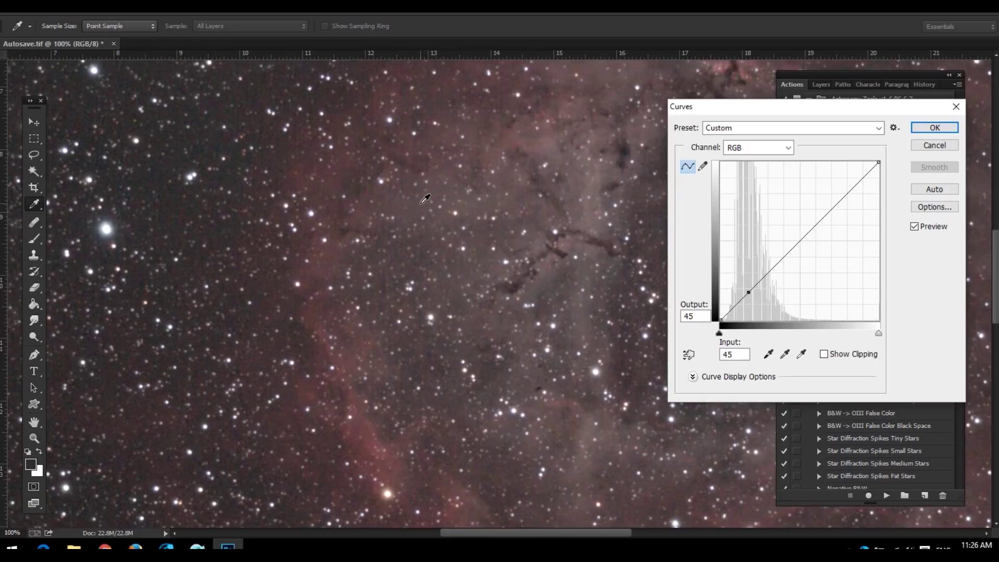
- Add a curve point sampled from the bright nebula, raise it to input 101, output 133, and apply the curve
{"action": "left_click", "coordinate": [594, 219], "text": "ctrl"}
{"action": "left_click_drag", "start_coordinate": [789, 255], "coordinate": [783, 241]}
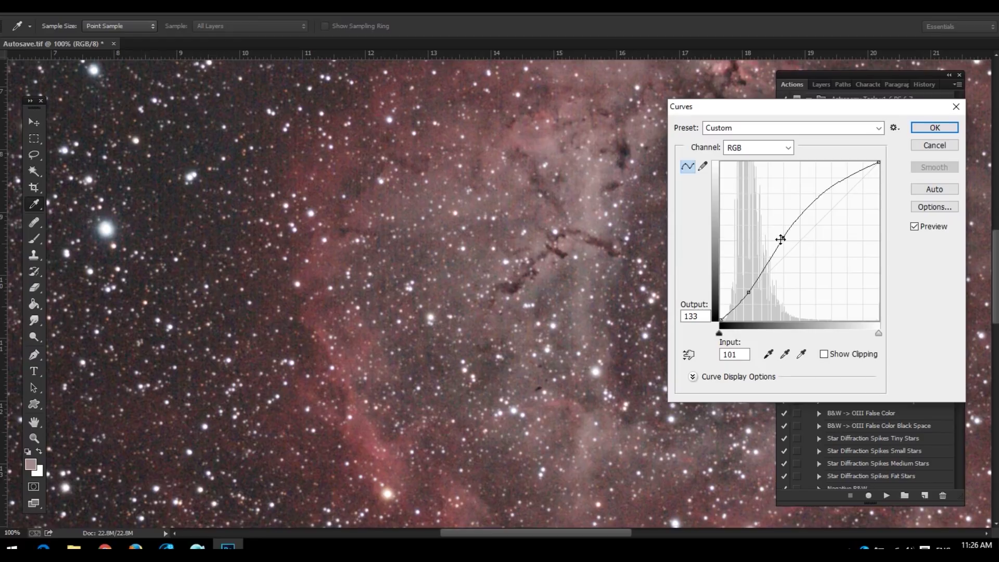
{"action": "left_click", "coordinate": [935, 128]}
- Compare the image at the Levels history state following the crop with the latest Curves state
{"action": "key", "text": "z"}
{"action": "left_click", "coordinate": [718, 419], "text": "alt"}
{"action": "left_click", "coordinate": [718, 419], "text": "alt"}
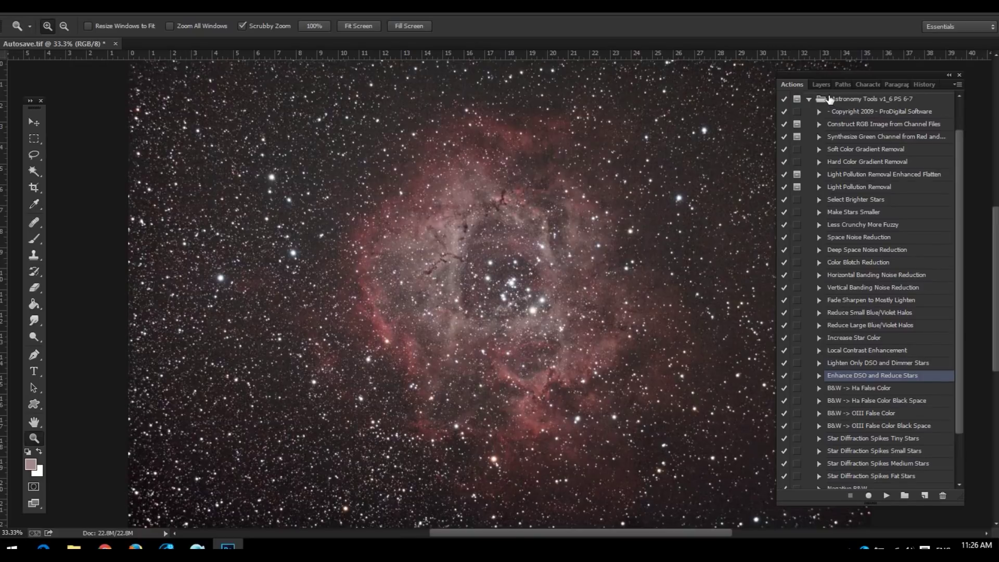
{"action": "left_click", "coordinate": [925, 84]}
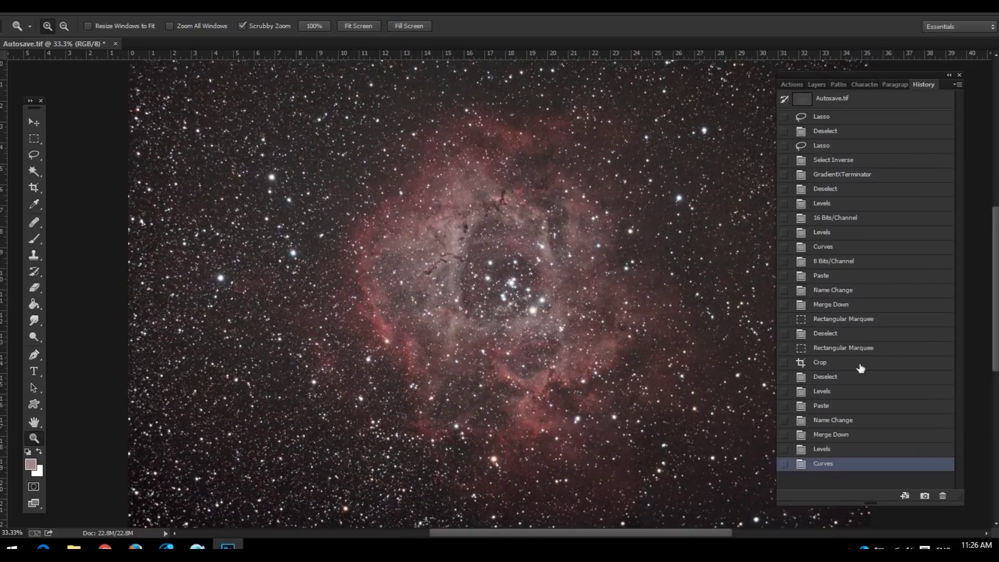
{"action": "left_click", "coordinate": [850, 394]}
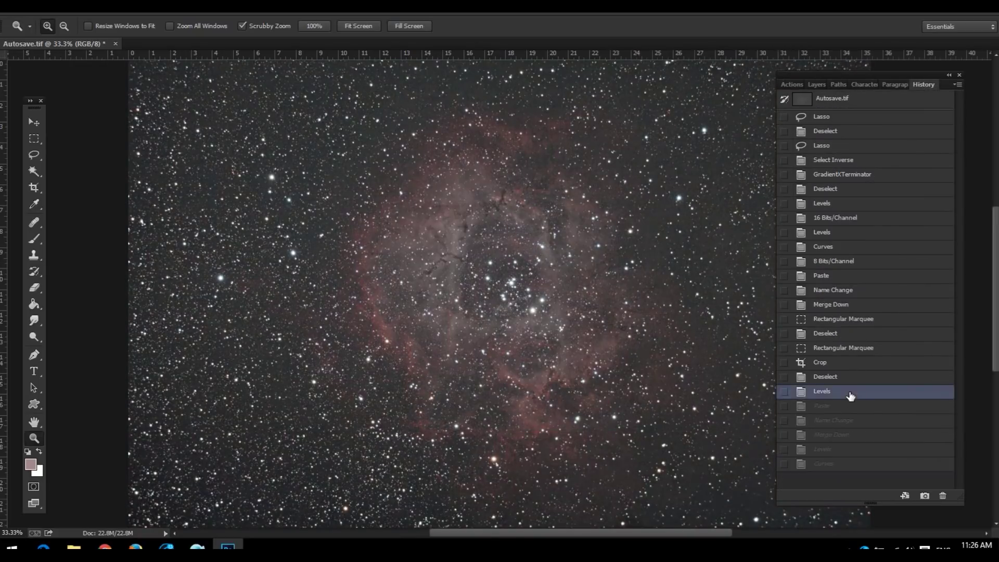
{"action": "left_click", "coordinate": [861, 465]}
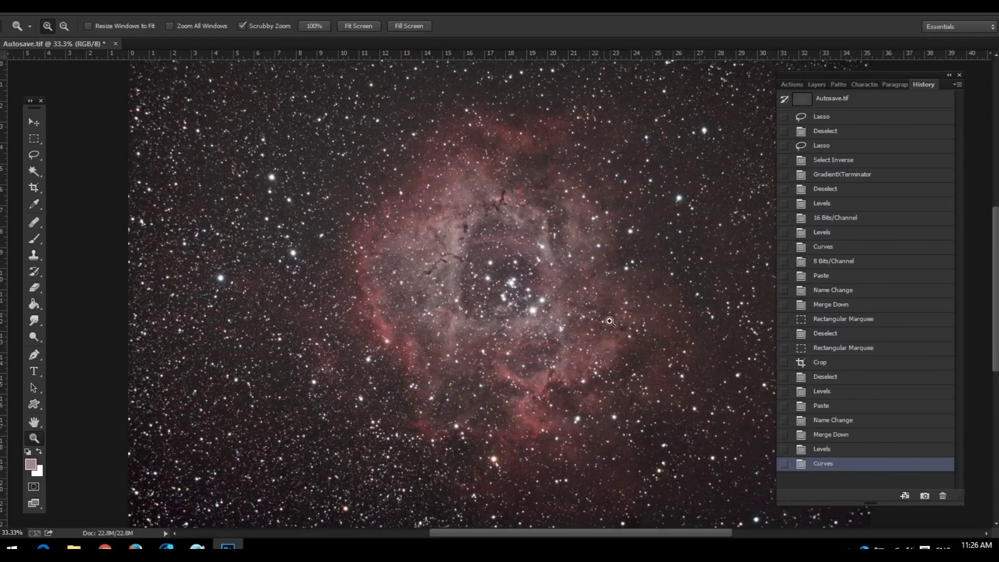
- Run the Increase Star Color action from the Astronomy Tools set on the image
{"action": "left_click", "coordinate": [783, 86]}
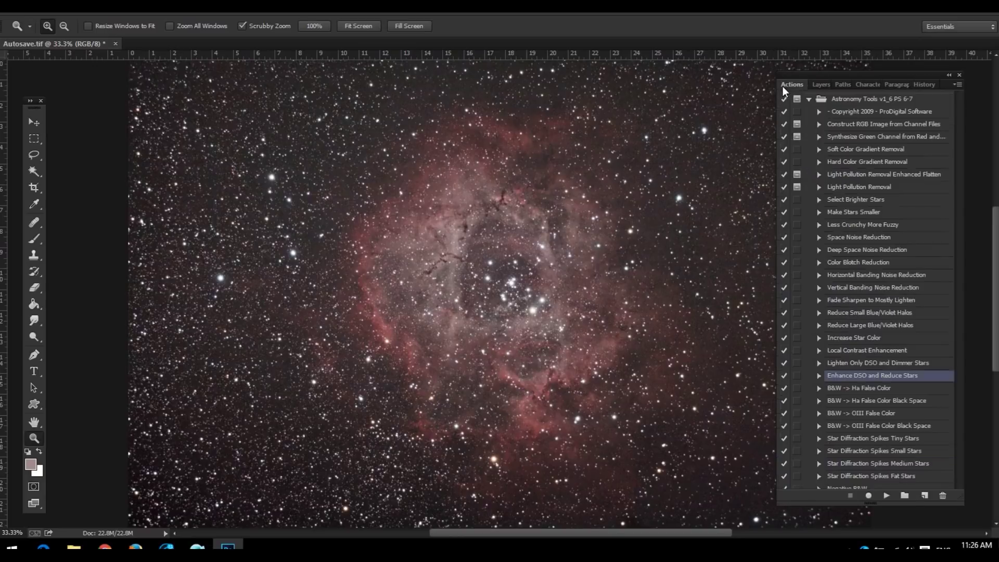
{"action": "left_click", "coordinate": [878, 338]}
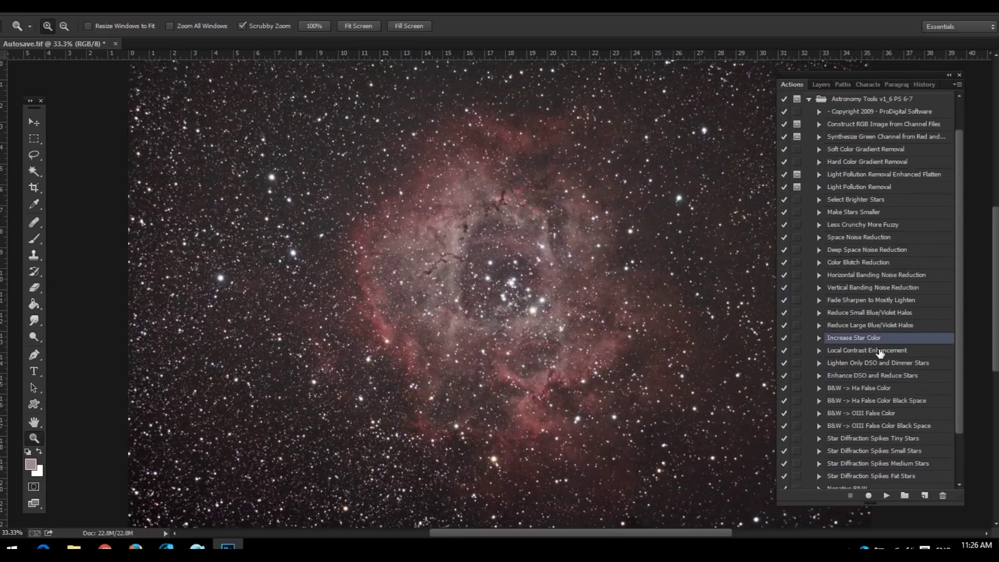
{"action": "left_click", "coordinate": [887, 497]}
- Run the Make Stars Smaller action from the Astronomy Tools set on the image
{"action": "left_click", "coordinate": [868, 212]}
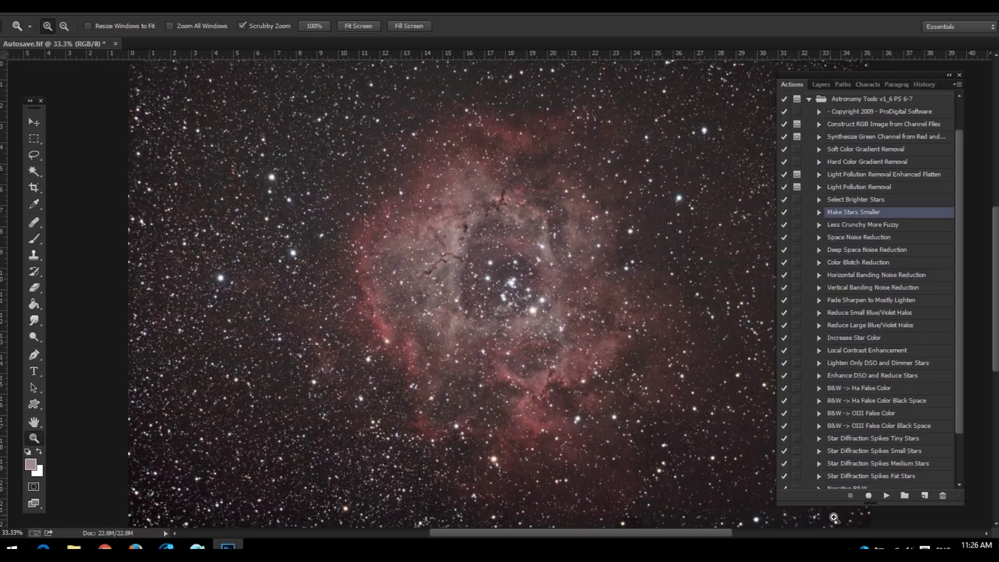
{"action": "left_click", "coordinate": [887, 495]}
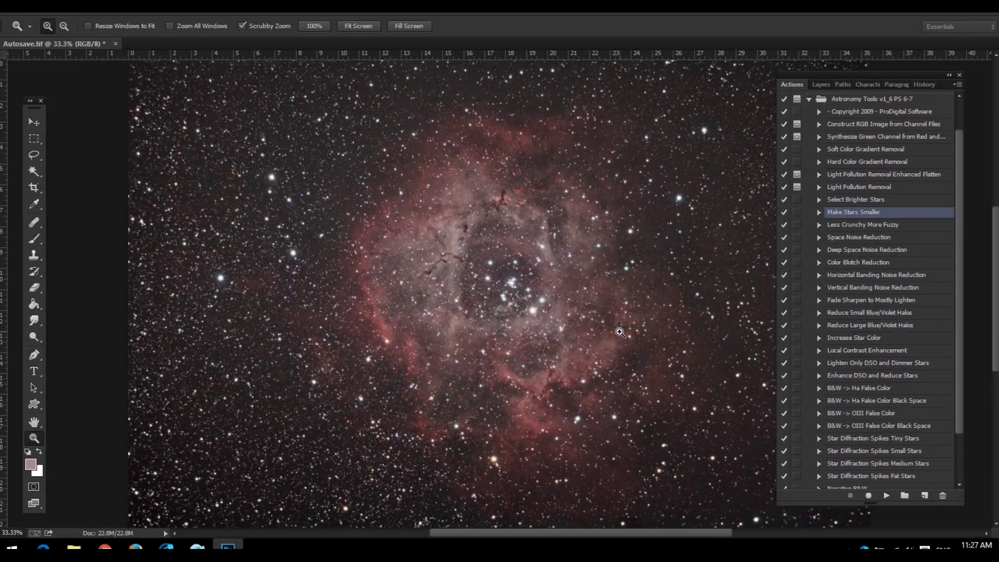
{"action": "left_click", "coordinate": [885, 495]}
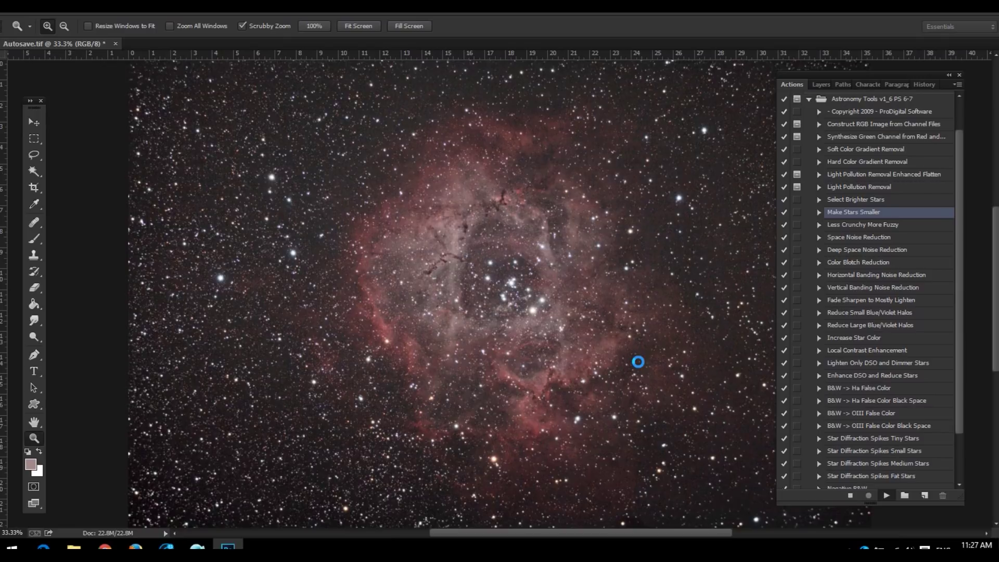
- Run the Less Crunchy More Fuzzy action from the Astronomy Tools set on the image
{"action": "right_click", "coordinate": [567, 306]}
{"action": "left_click", "coordinate": [633, 386]}
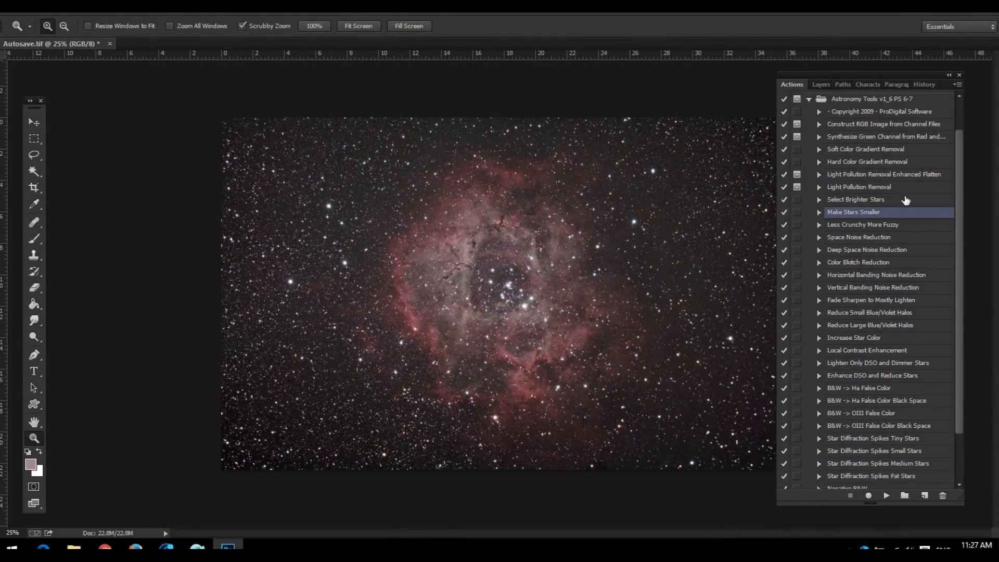
{"action": "left_click", "coordinate": [896, 230]}
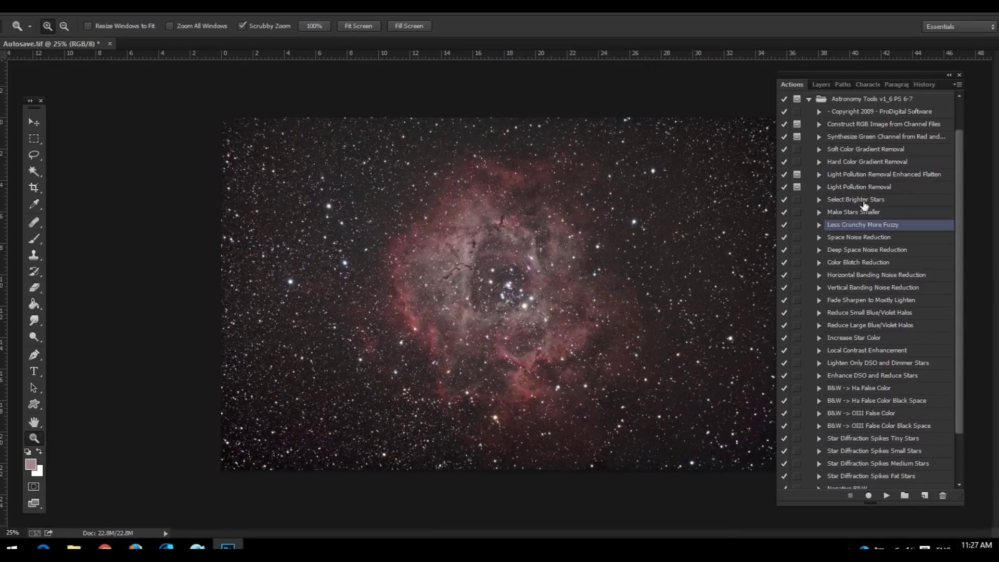
{"action": "left_click", "coordinate": [886, 497]}
- Remove the dark blotch and the bright orange star at the image's lower edge with the Healing Brush, sampling nearby sky
{"action": "left_click", "coordinate": [621, 368]}
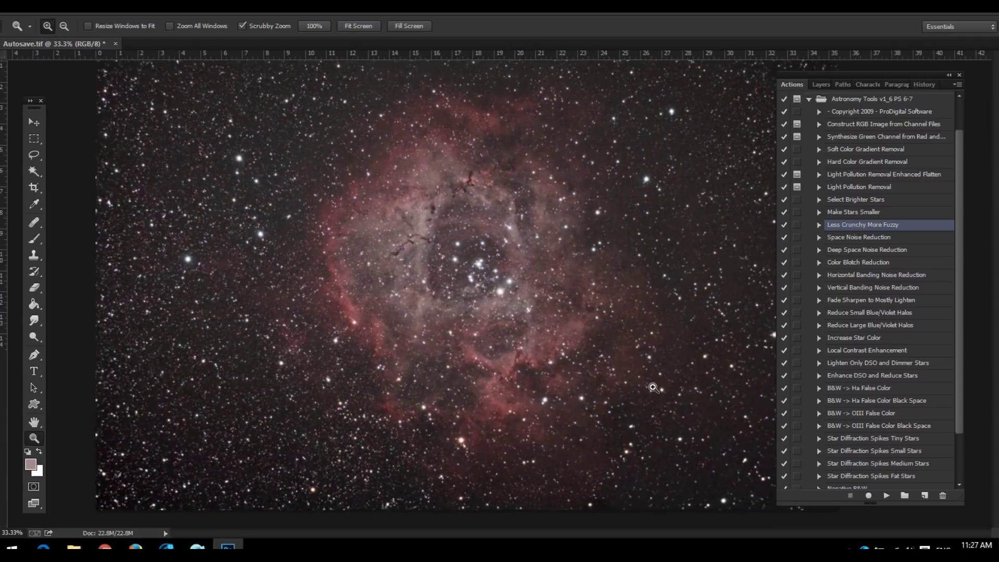
{"action": "left_click", "coordinate": [636, 421]}
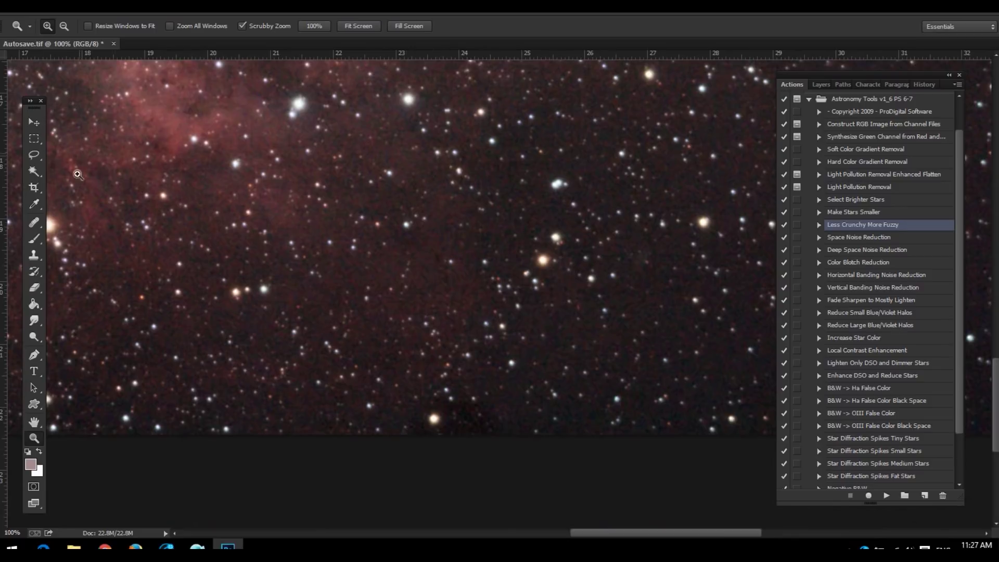
{"action": "left_click", "coordinate": [35, 225]}
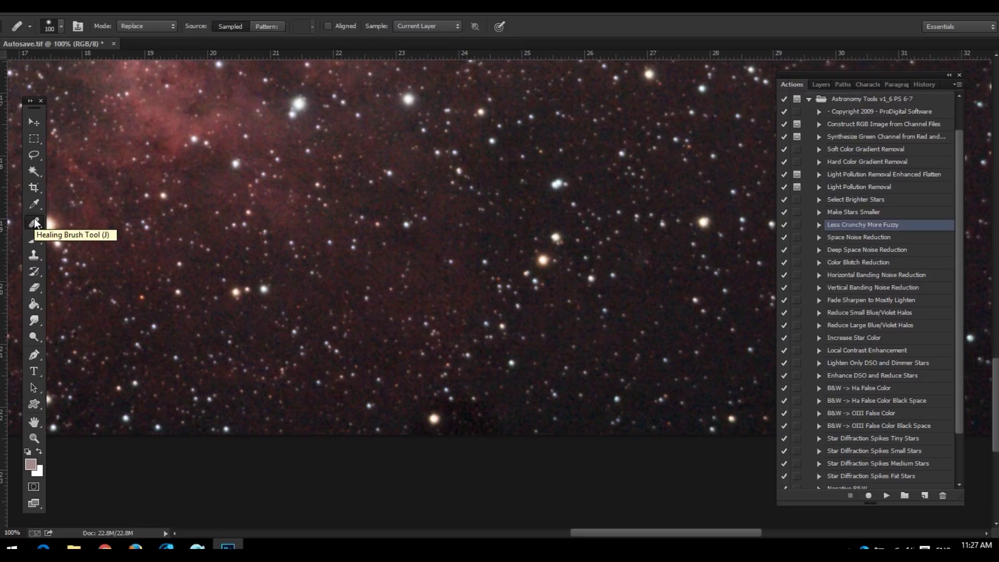
{"action": "left_click", "coordinate": [62, 28]}
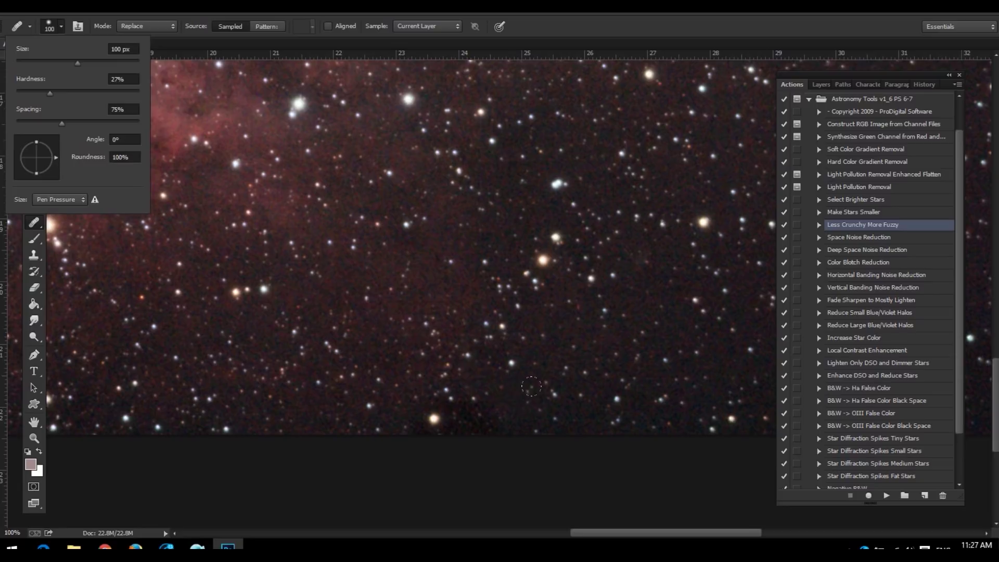
{"action": "left_click", "coordinate": [572, 420]}
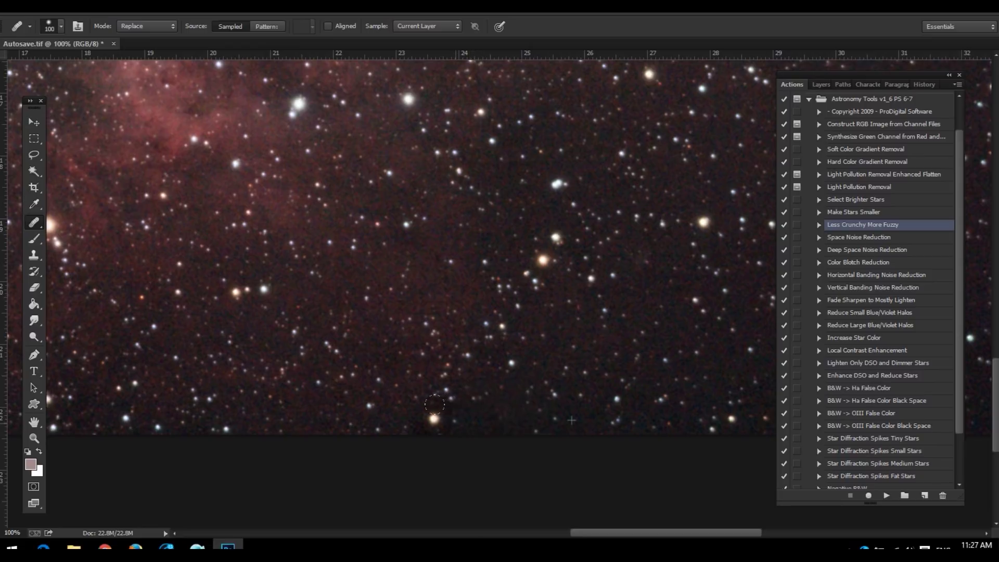
{"action": "left_click", "coordinate": [434, 419]}
{"action": "left_click", "coordinate": [33, 438]}
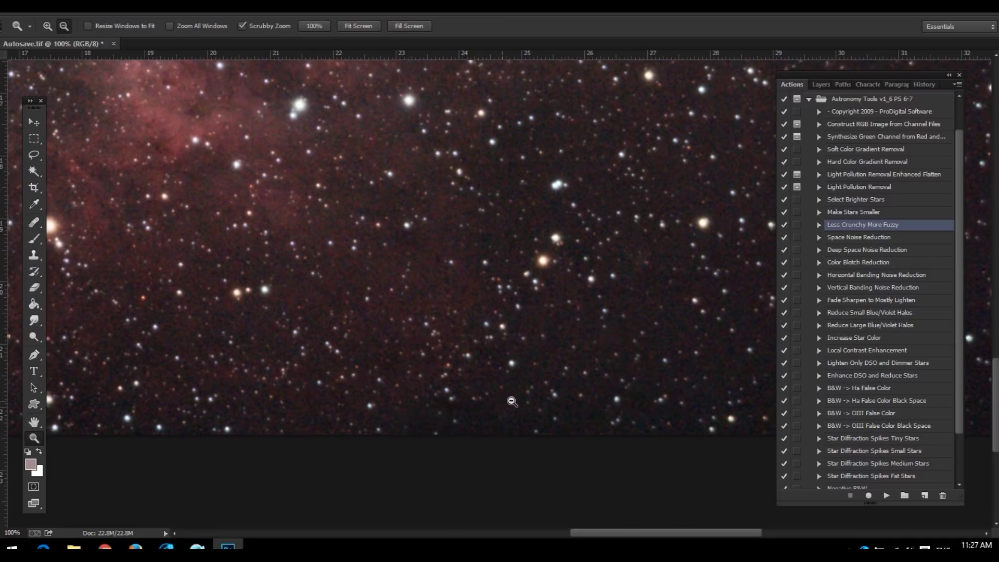
{"action": "left_click", "coordinate": [503, 402], "text": "alt"}
{"action": "left_click", "coordinate": [531, 393], "text": "alt"}
{"action": "left_click", "coordinate": [562, 383], "text": "alt"}
{"action": "left_click", "coordinate": [591, 371], "text": "alt"}
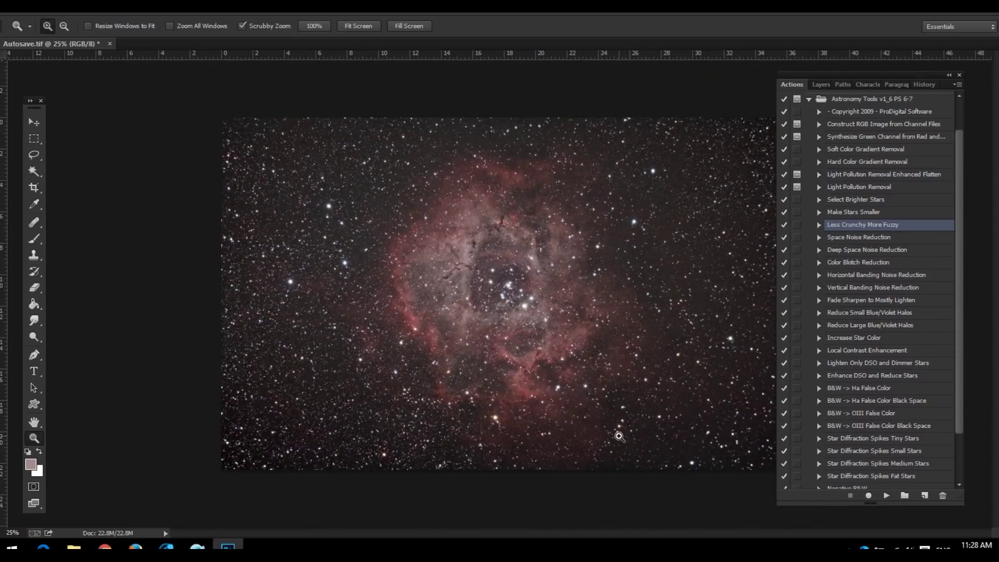
- Retouch the remaining dark patch near the image's lower edge, below the nebula, with the Healing Brush
{"action": "left_click", "coordinate": [682, 405]}
{"action": "left_click", "coordinate": [640, 381]}
{"action": "left_click_drag", "start_coordinate": [627, 353], "coordinate": [385, 125]}
{"action": "left_click", "coordinate": [217, 141]}
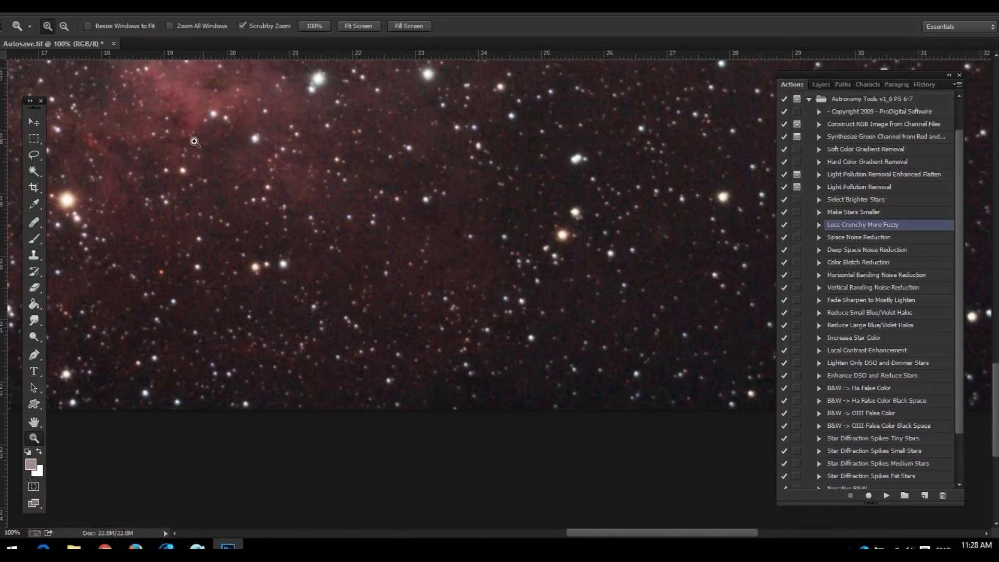
{"action": "left_click", "coordinate": [34, 222]}
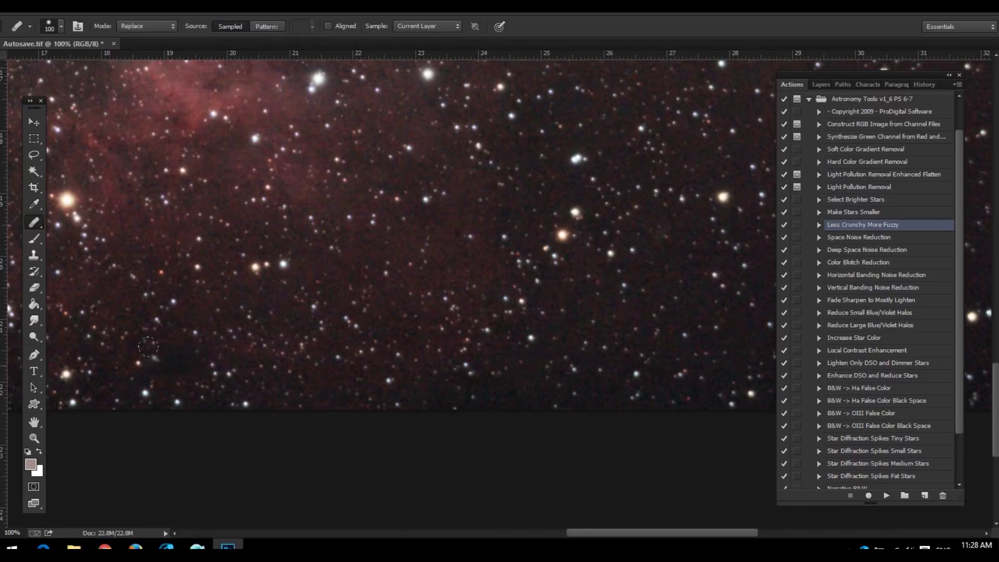
{"action": "left_click", "coordinate": [33, 438]}
{"action": "left_click_drag", "start_coordinate": [402, 283], "coordinate": [406, 283]}
{"action": "left_click", "coordinate": [406, 284], "text": "alt"}
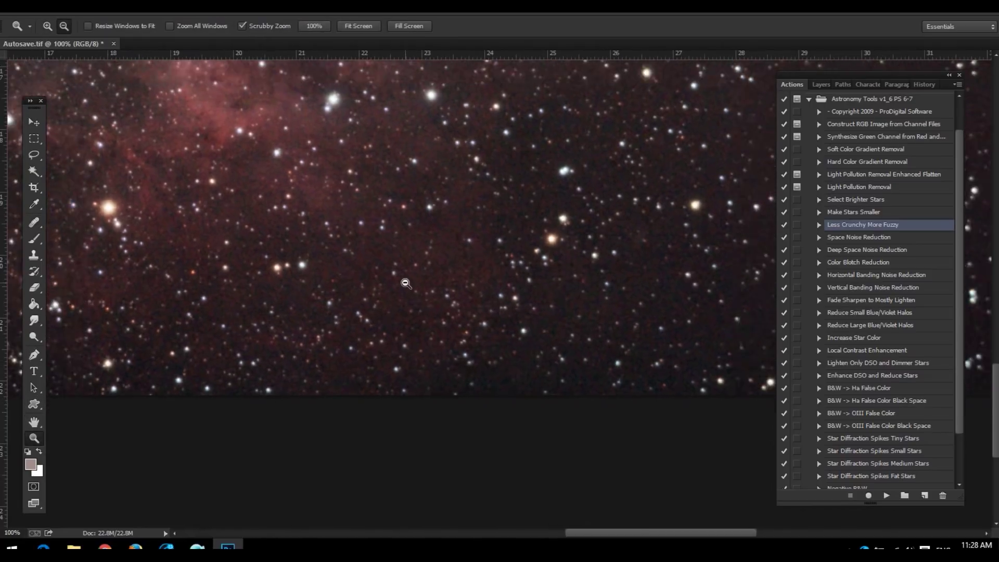
{"action": "left_click", "coordinate": [406, 283], "text": "alt"}
{"action": "left_click", "coordinate": [405, 283], "text": "alt"}
{"action": "left_click_drag", "start_coordinate": [495, 298], "coordinate": [502, 246]}
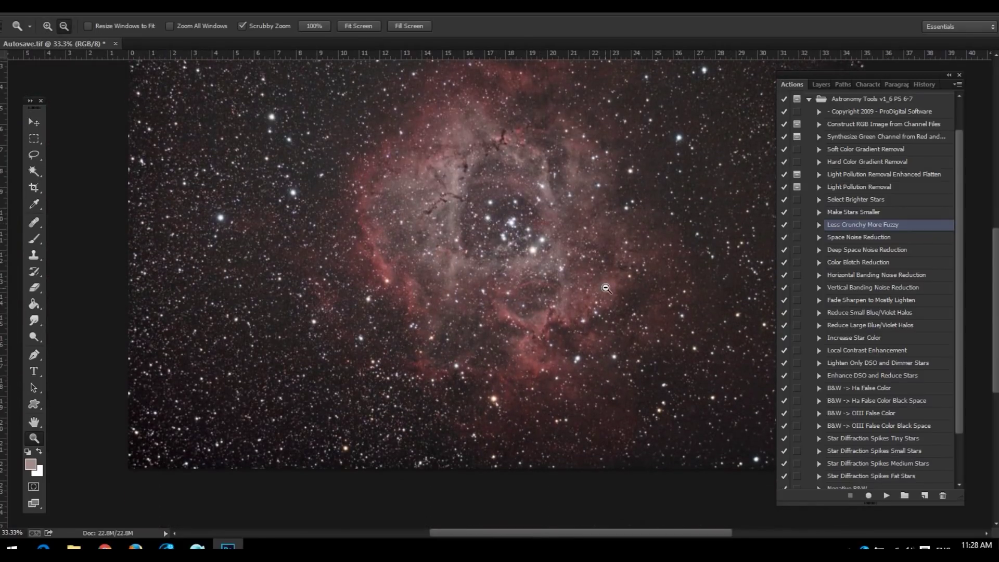
{"action": "left_click", "coordinate": [606, 289], "text": "alt"}
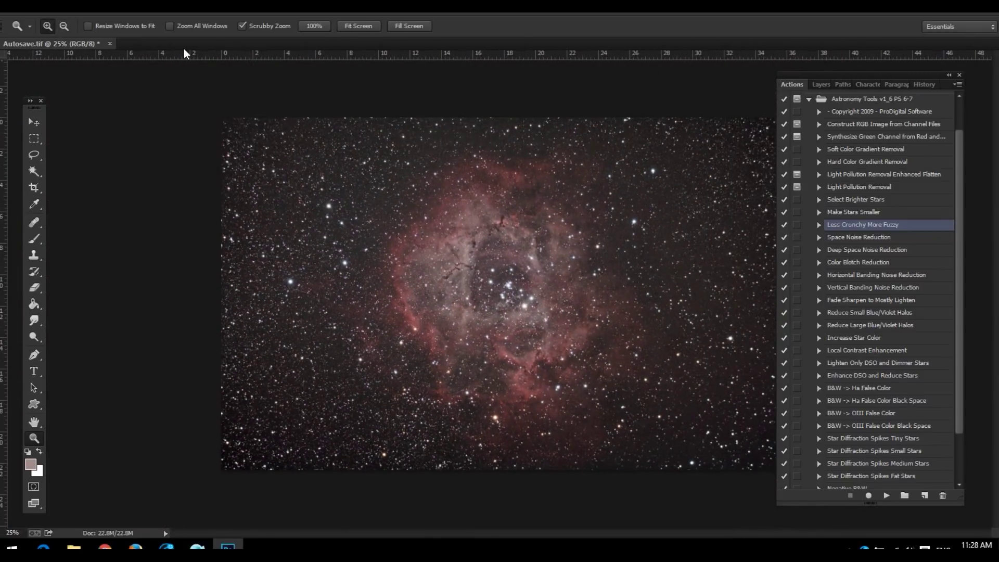
{"action": "left_click", "coordinate": [87, 11]}
{"action": "mouse_move", "coordinate": [200, 38]}
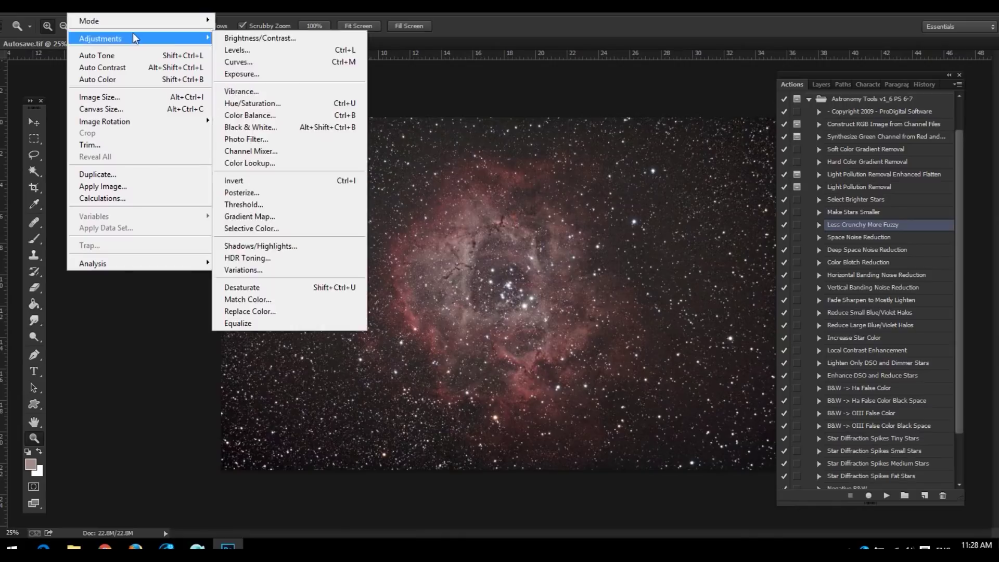
{"action": "left_click", "coordinate": [668, 99]}
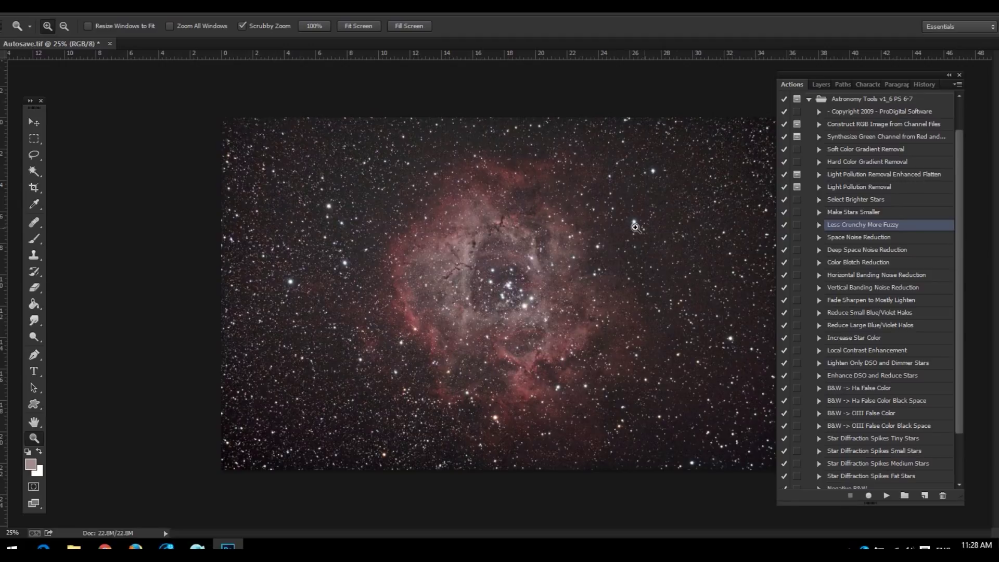
- Run the Space Noise Reduction action from the Astronomy Tools set on the image
{"action": "left_click", "coordinate": [877, 189]}
{"action": "left_click_drag", "start_coordinate": [961, 199], "coordinate": [963, 229]}
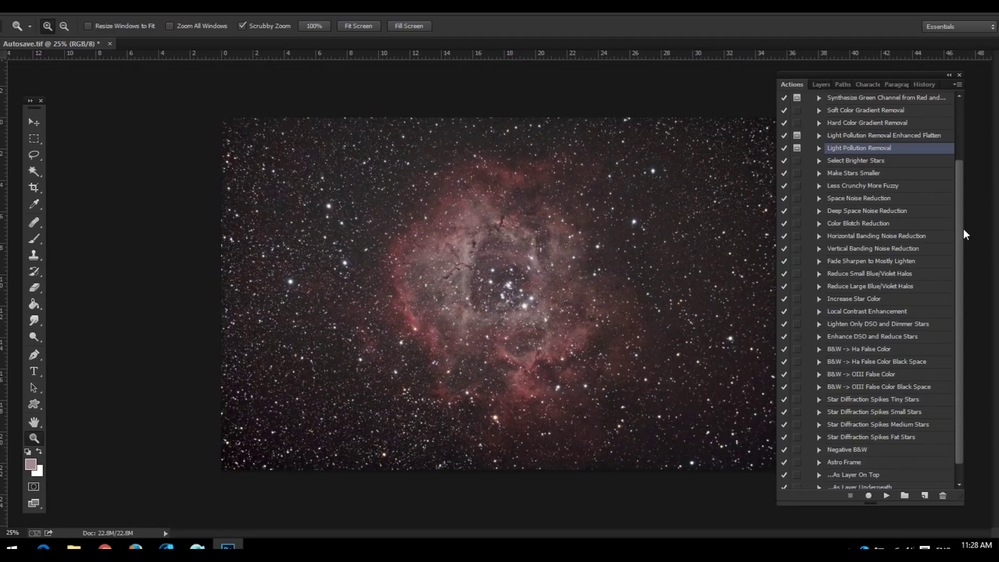
{"action": "left_click_drag", "start_coordinate": [963, 229], "coordinate": [959, 264]}
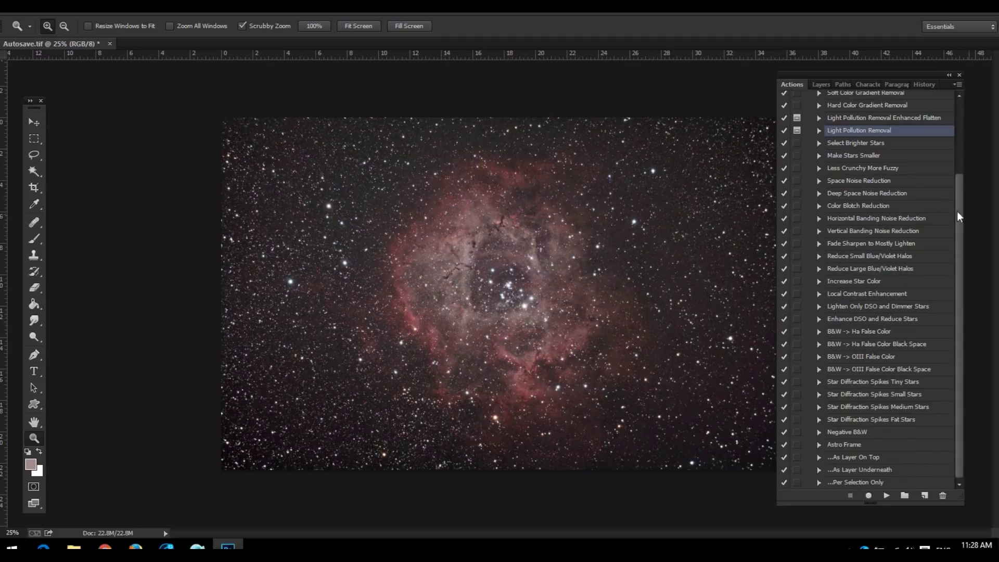
{"action": "left_click", "coordinate": [892, 192]}
{"action": "left_click", "coordinate": [872, 180]}
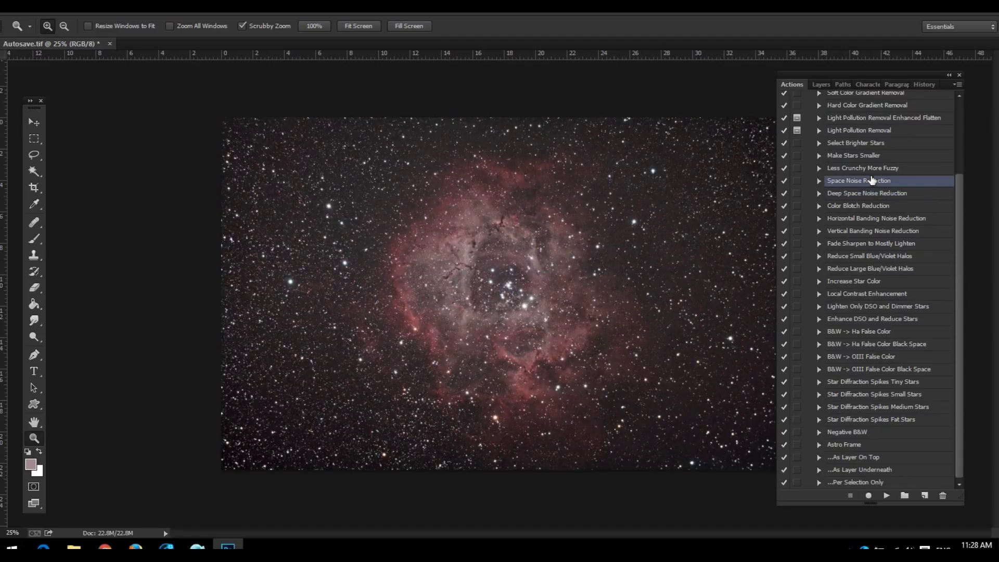
{"action": "left_click", "coordinate": [886, 496]}
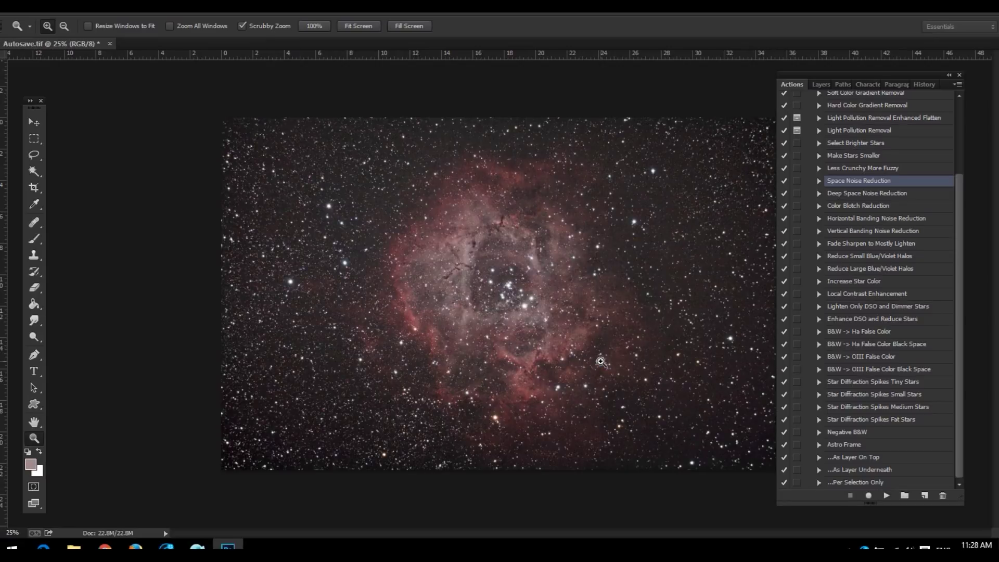
- Examine the nebula and the surrounding star field up close for remaining noise and the background's colour
{"action": "left_click", "coordinate": [419, 283]}
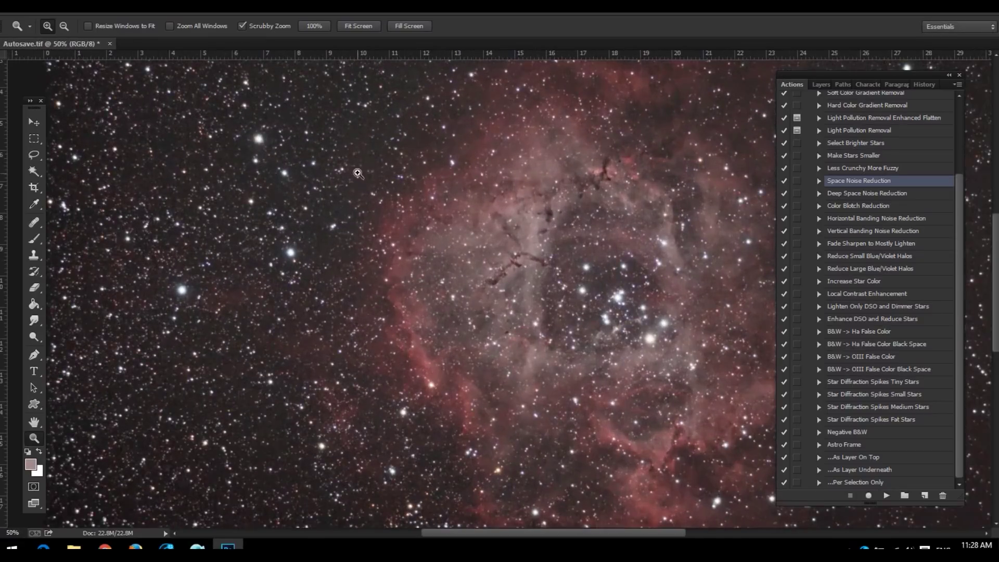
{"action": "left_click", "coordinate": [359, 174]}
{"action": "left_click", "coordinate": [358, 151]}
{"action": "left_click", "coordinate": [357, 151]}
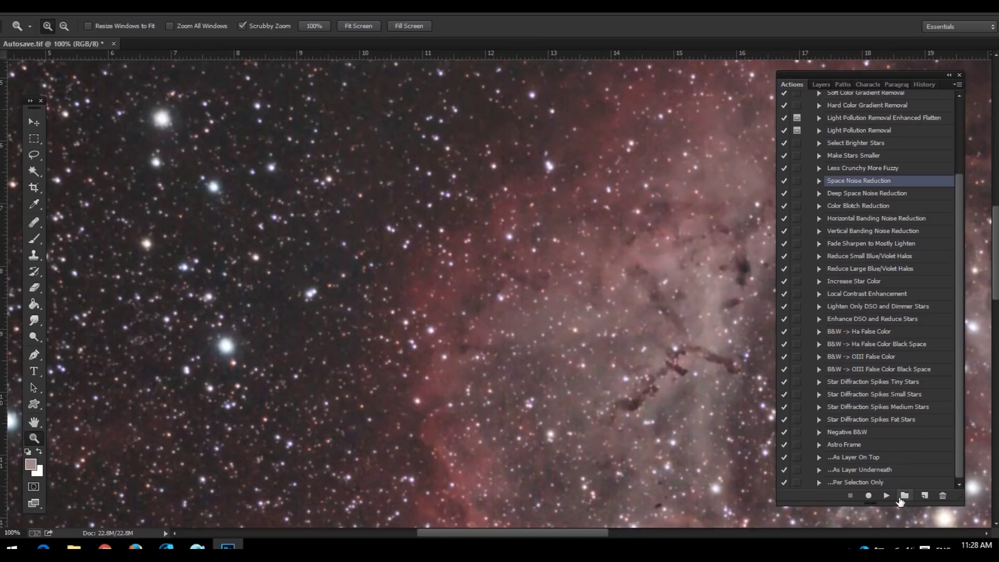
{"action": "key", "text": "ctrl+minus"}
{"action": "key", "text": "ctrl+minus"}
{"action": "key", "text": "ctrl+minus"}
{"action": "key", "text": "ctrl+minus"}
{"action": "left_click", "coordinate": [621, 324], "text": "alt"}
{"action": "left_click", "coordinate": [670, 421], "text": "alt"}
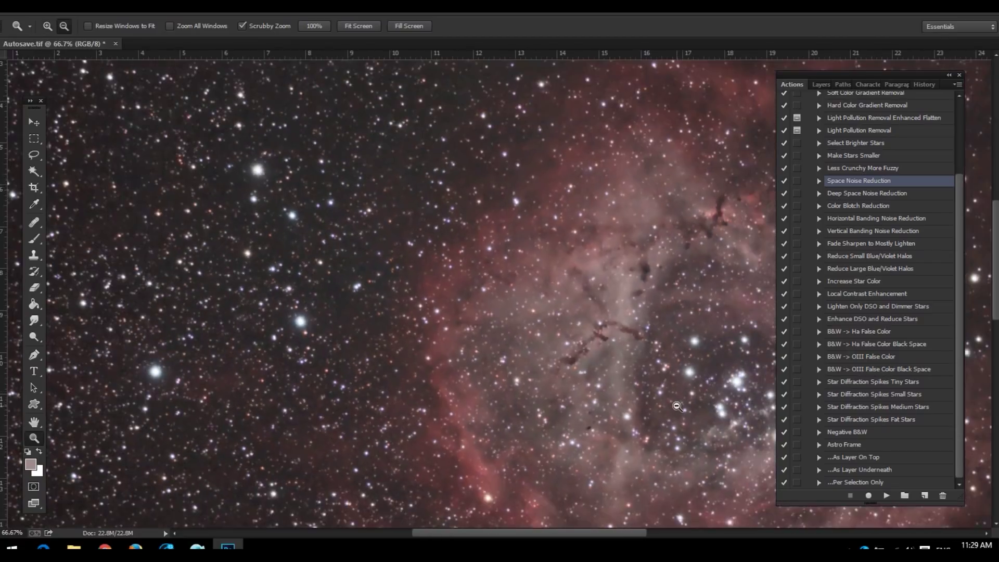
{"action": "left_click", "coordinate": [670, 421], "text": "alt"}
{"action": "left_click", "coordinate": [281, 267], "text": "alt"}
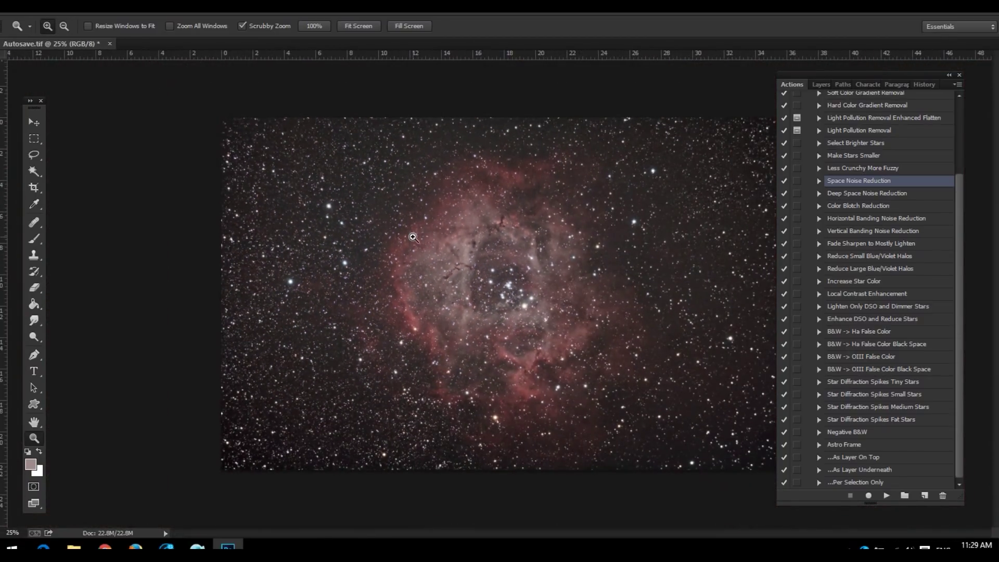
{"action": "left_click", "coordinate": [444, 225]}
{"action": "left_click", "coordinate": [283, 151]}
{"action": "left_click", "coordinate": [386, 211]}
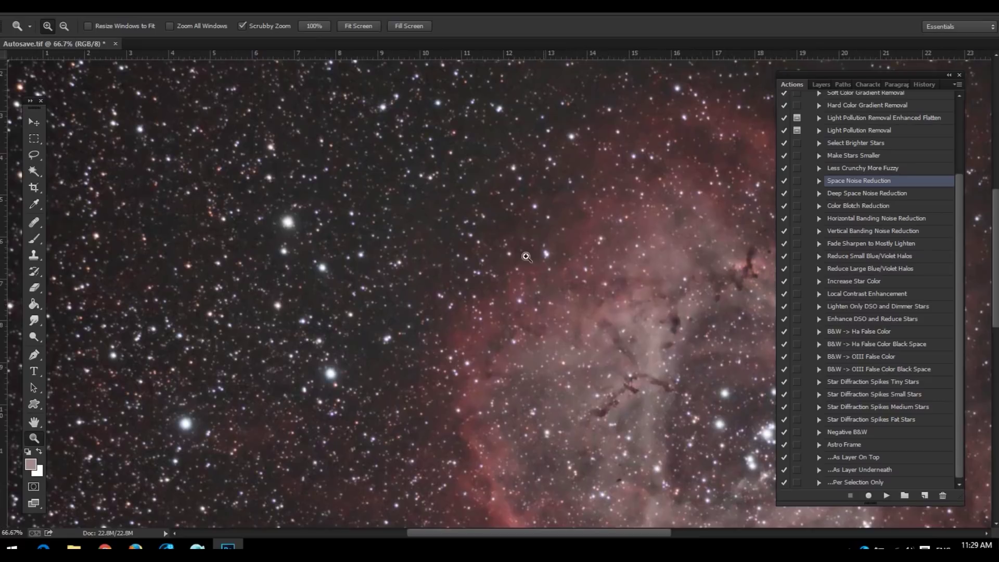
{"action": "left_click_drag", "start_coordinate": [609, 200], "coordinate": [52, 128]}
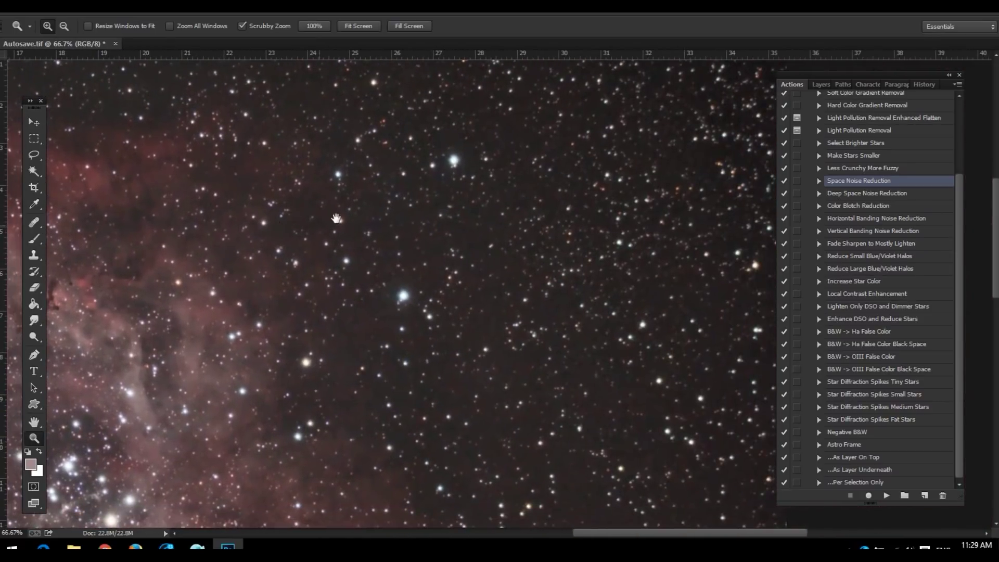
- Neutralize the background with Levels by sampling the gray point in the dark sky to the right of the nebula, and apply it
{"action": "left_click", "coordinate": [91, 14]}
{"action": "mouse_move", "coordinate": [104, 36]}
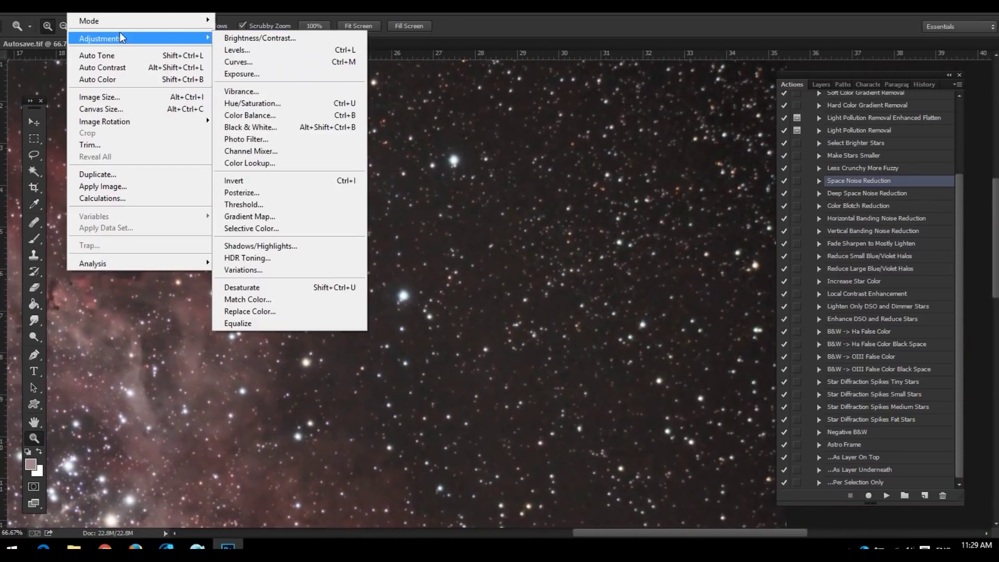
{"action": "left_click", "coordinate": [252, 55]}
{"action": "left_click", "coordinate": [934, 145]}
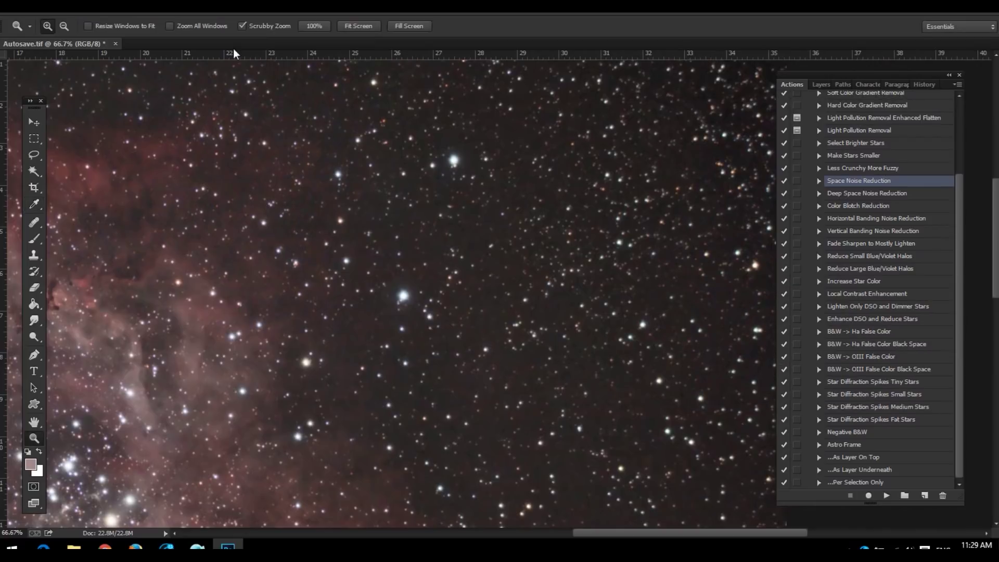
{"action": "left_click", "coordinate": [91, 14]}
{"action": "mouse_move", "coordinate": [114, 40]}
{"action": "left_click", "coordinate": [237, 50]}
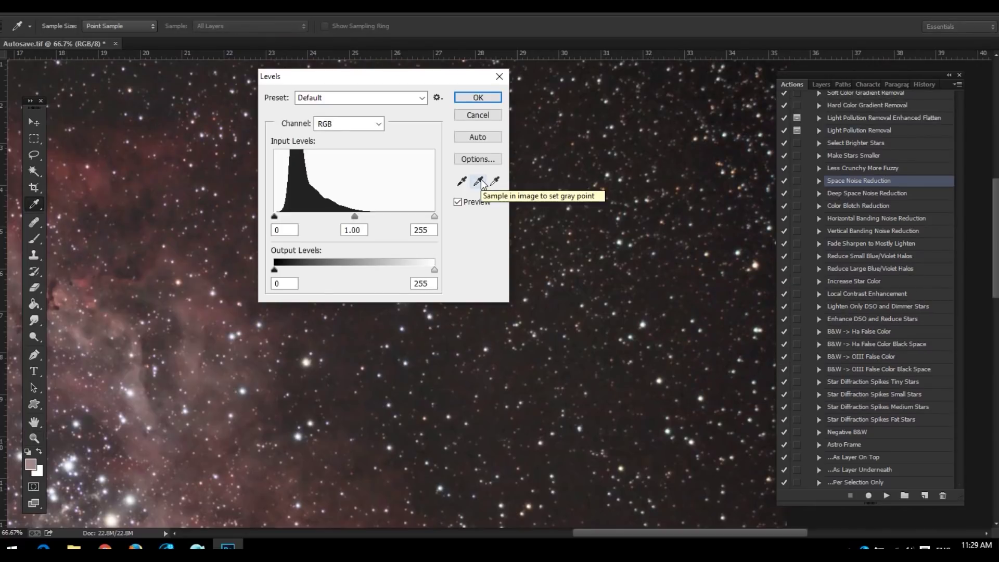
{"action": "left_click", "coordinate": [479, 181]}
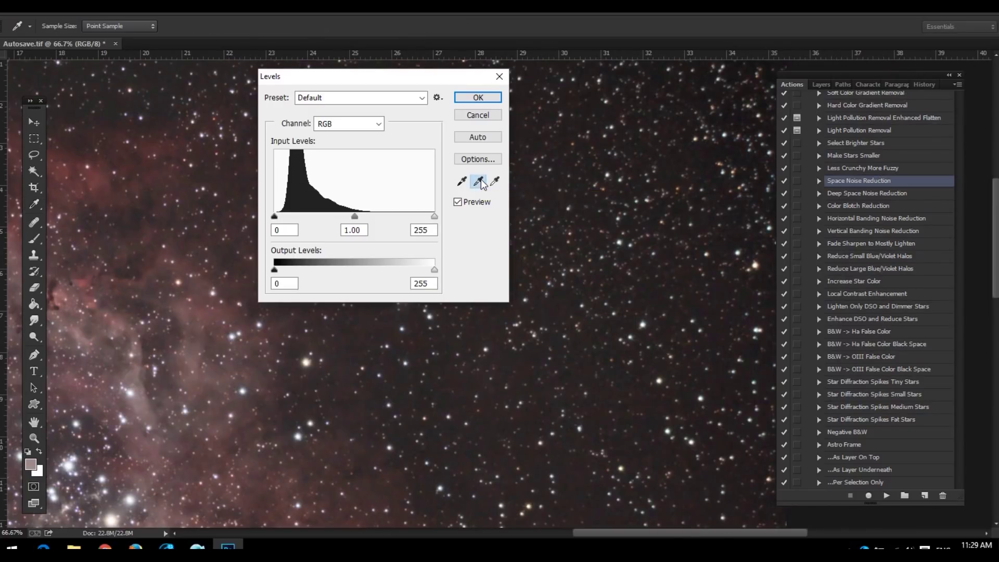
{"action": "key", "text": "space"}
{"action": "left_click_drag", "start_coordinate": [718, 318], "coordinate": [598, 145]}
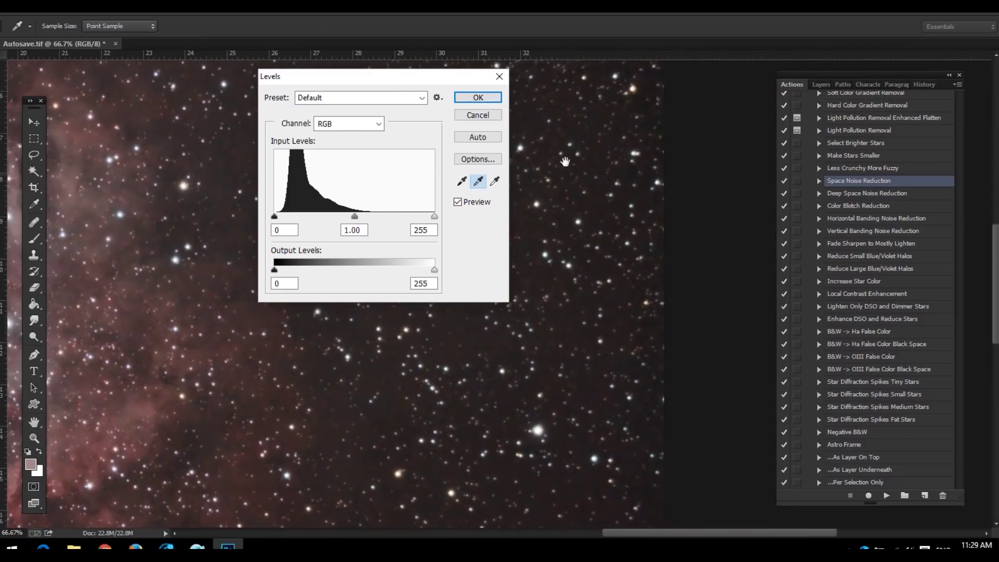
{"action": "left_click", "coordinate": [575, 312]}
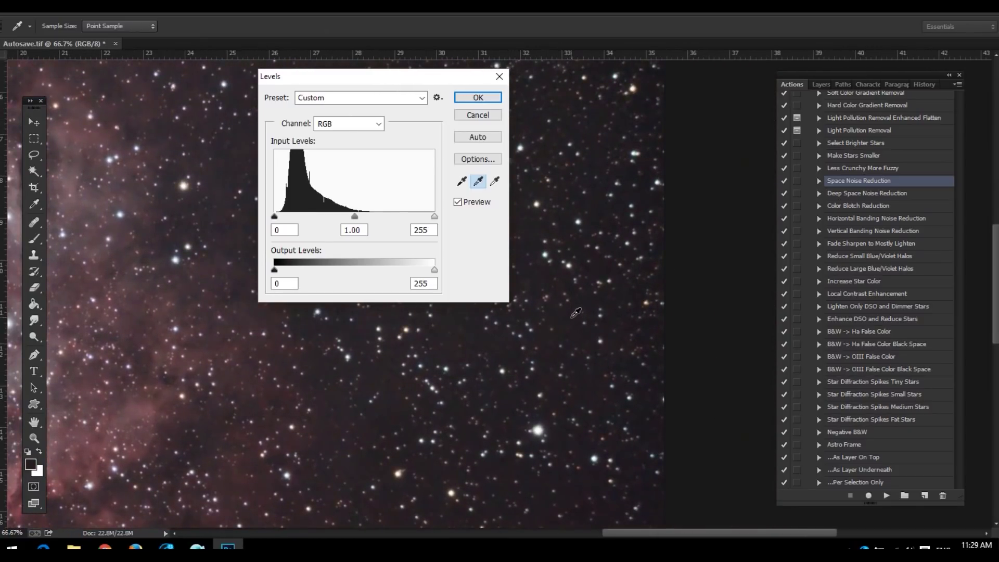
{"action": "left_click", "coordinate": [480, 97]}
- Start another Levels adjustment and sample its gray point in the dark sky near the image's lower-left corner and again near its lower-right corner
{"action": "key", "text": "z"}
{"action": "left_click", "coordinate": [247, 352], "text": "alt"}
{"action": "left_click", "coordinate": [335, 352], "text": "alt"}
{"action": "left_click", "coordinate": [333, 261], "text": "alt"}
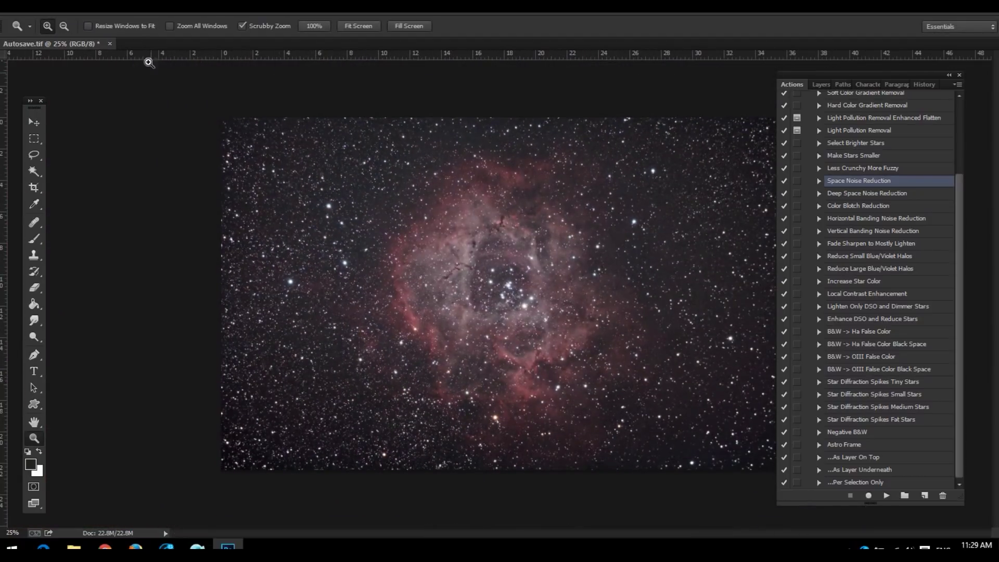
{"action": "left_click", "coordinate": [68, 6]}
{"action": "mouse_move", "coordinate": [104, 38]}
{"action": "left_click", "coordinate": [249, 46]}
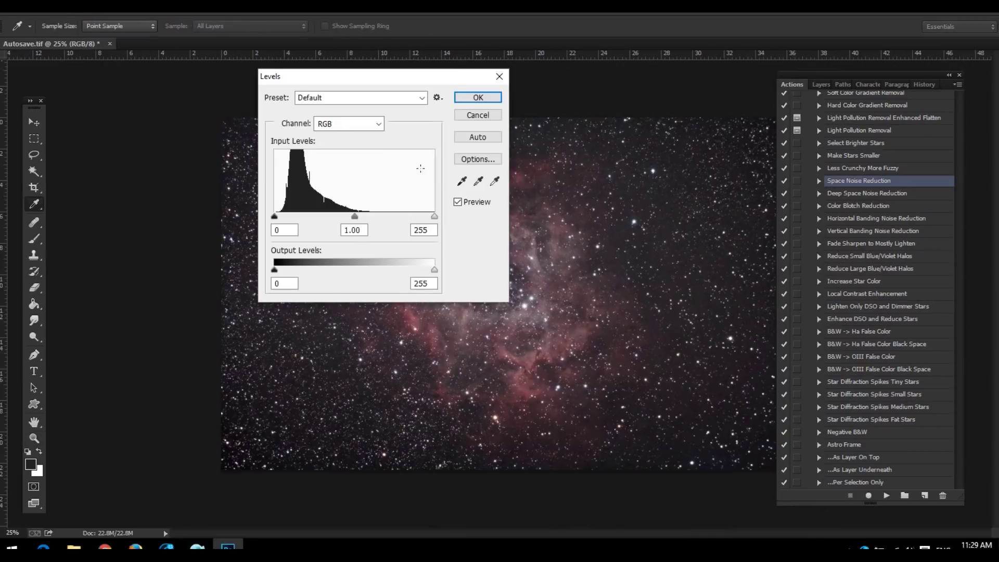
{"action": "left_click", "coordinate": [479, 182]}
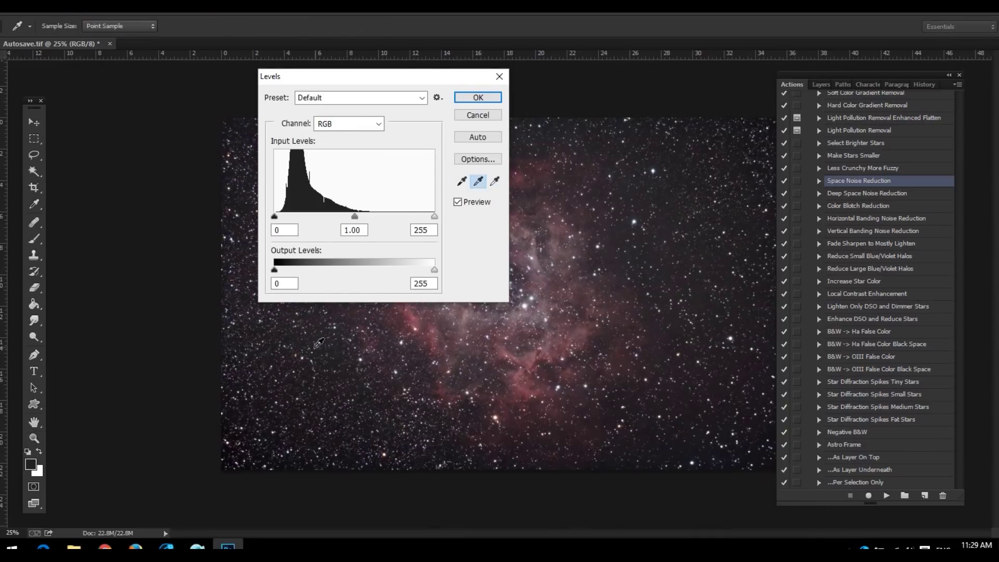
{"action": "left_click", "coordinate": [297, 411]}
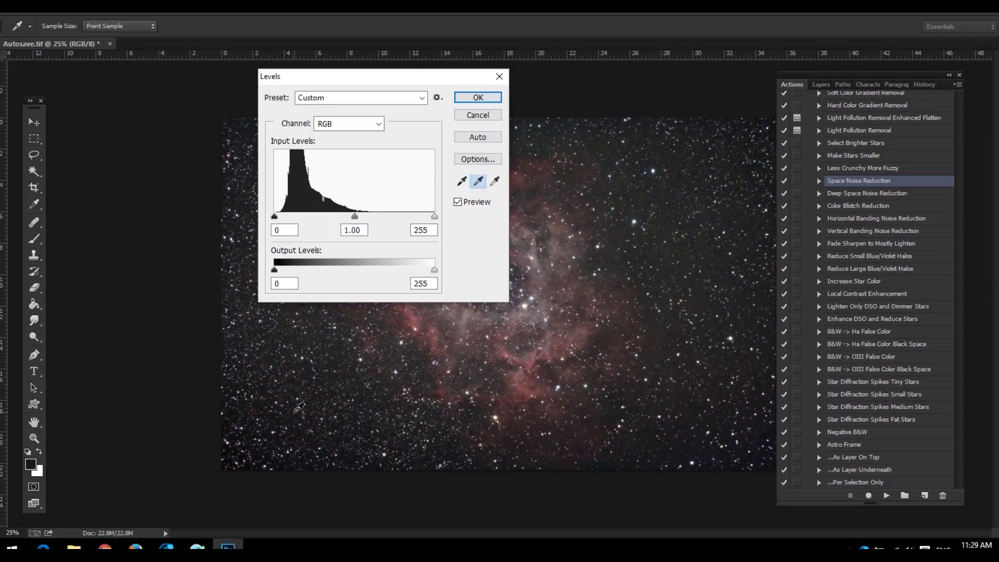
{"action": "left_click", "coordinate": [295, 426]}
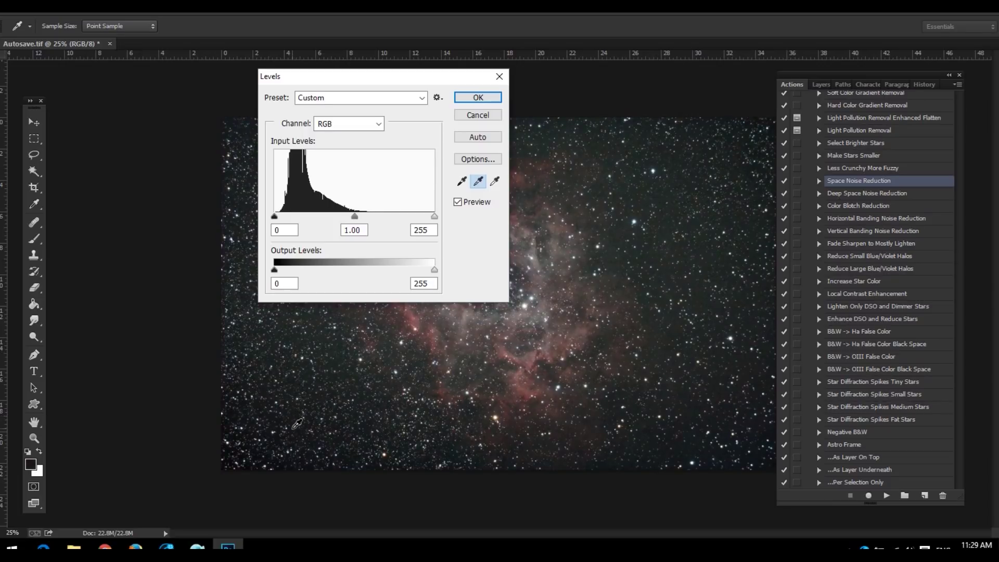
{"action": "left_click", "coordinate": [681, 445]}
- Raise the black input level slightly to darken the sky background and apply the Levels adjustment
{"action": "left_click_drag", "start_coordinate": [274, 216], "coordinate": [279, 219]}
{"action": "left_click", "coordinate": [476, 97]}
{"action": "key", "text": "z"}
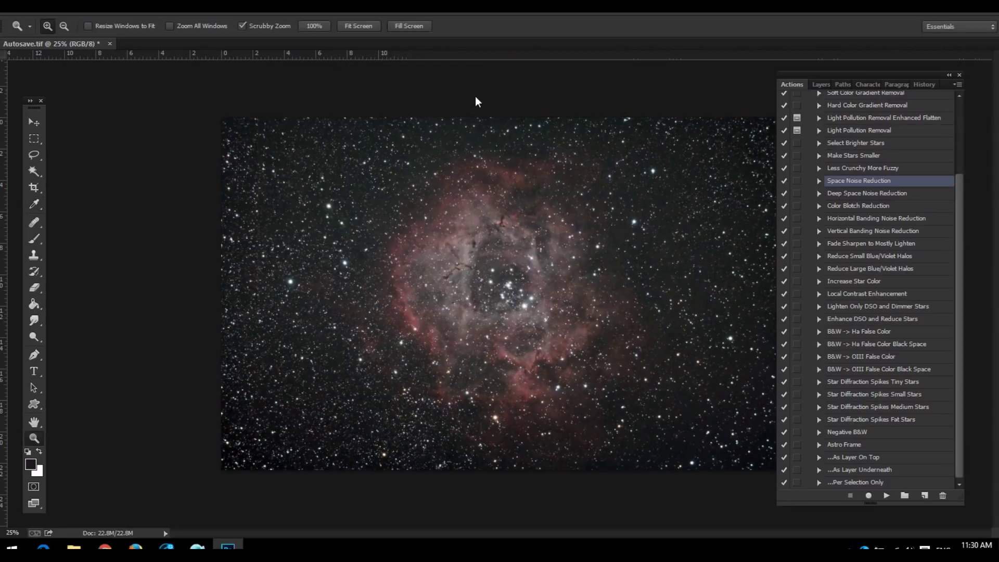
- Move the Actions panel group clear of the image and place the Info panel over the lower part of the Layers panel
{"action": "left_click_drag", "start_coordinate": [857, 72], "coordinate": [919, 54]}
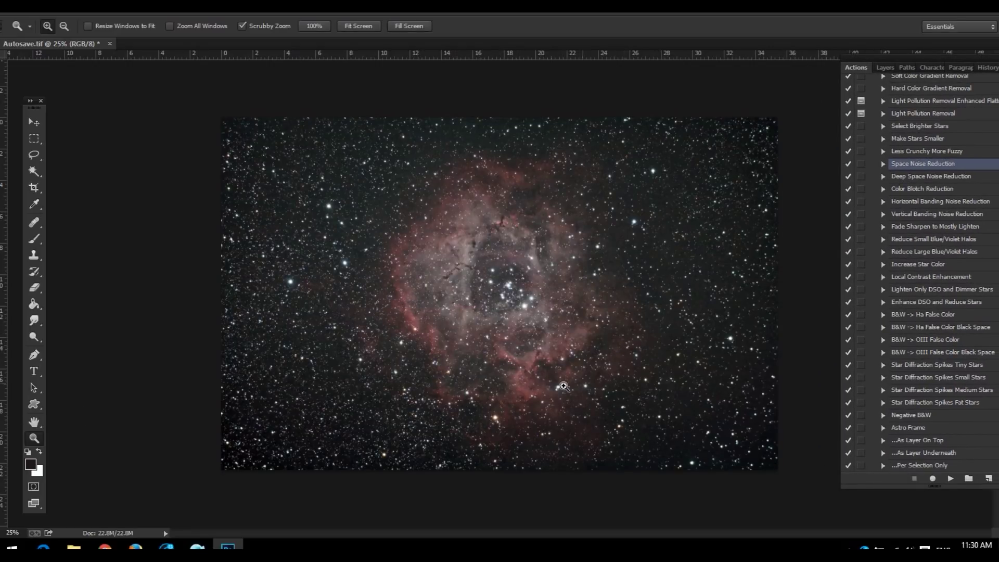
{"action": "left_click_drag", "start_coordinate": [909, 60], "coordinate": [863, 55]}
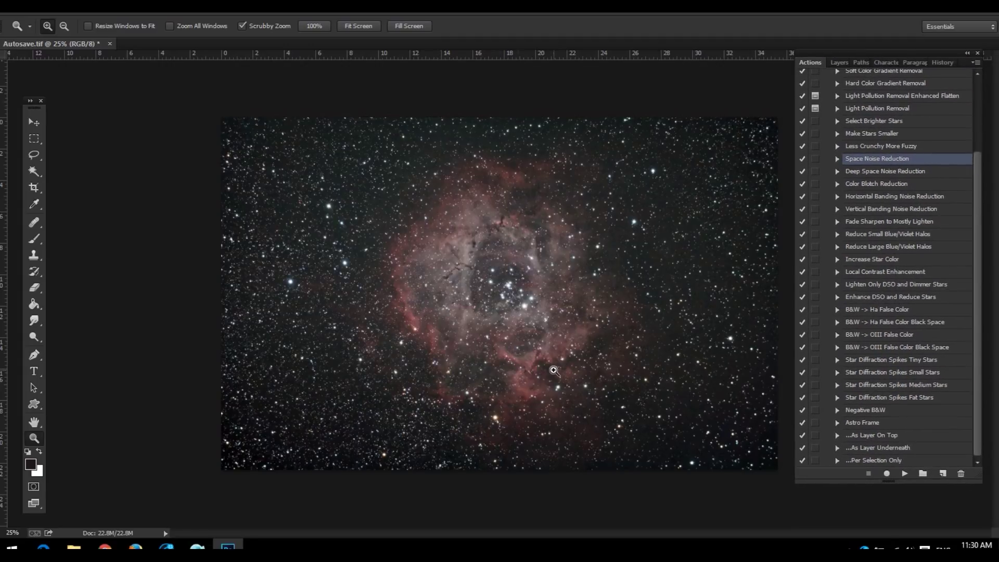
{"action": "left_click", "coordinate": [522, 307]}
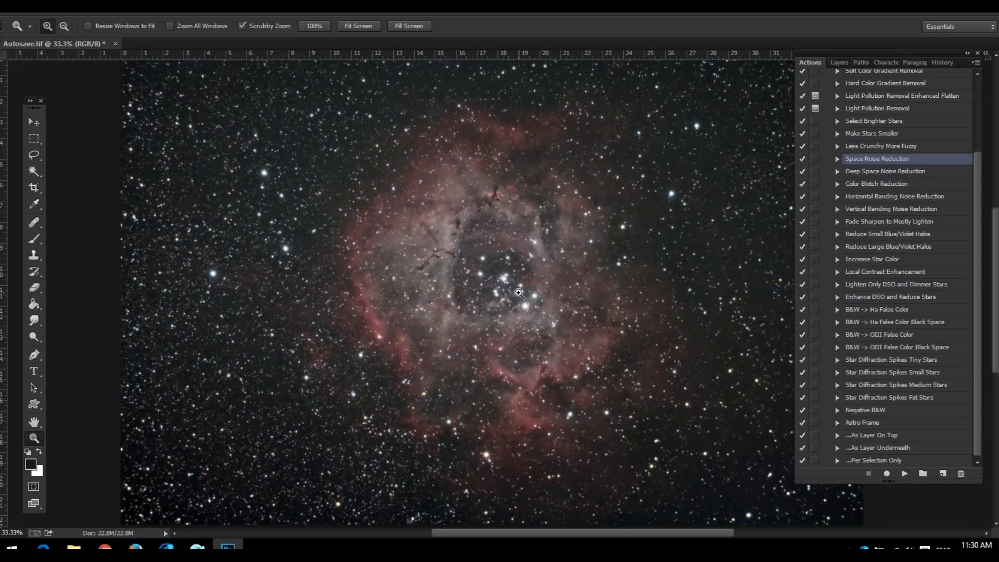
{"action": "left_click", "coordinate": [615, 292], "text": "alt"}
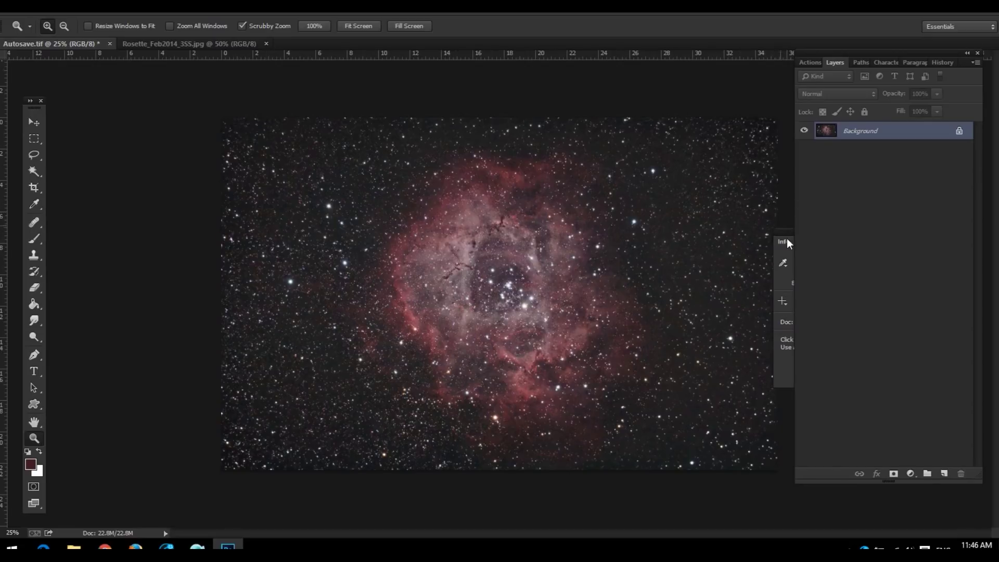
{"action": "left_click_drag", "start_coordinate": [785, 233], "coordinate": [813, 234]}
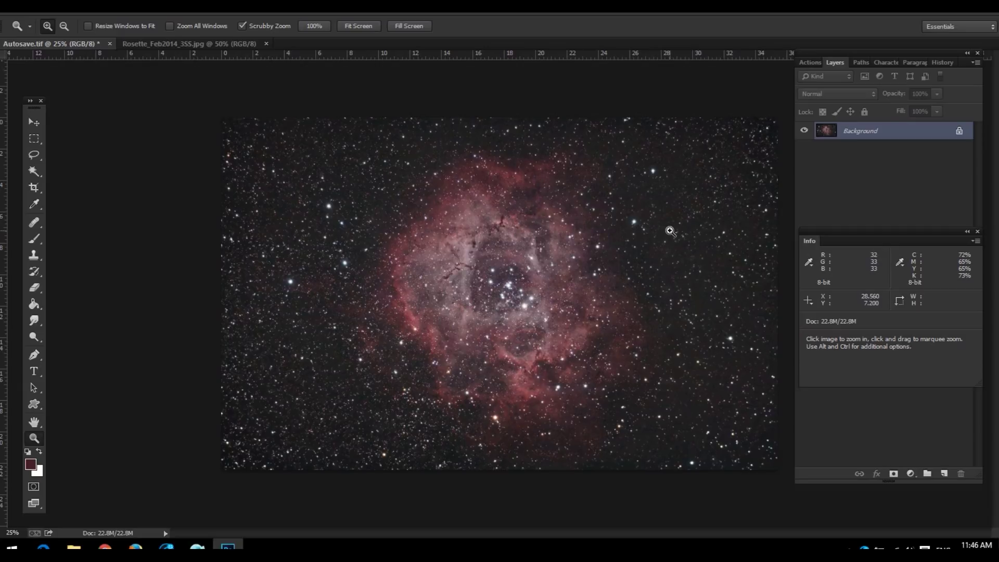
{"action": "left_click_drag", "start_coordinate": [881, 230], "coordinate": [835, 207]}
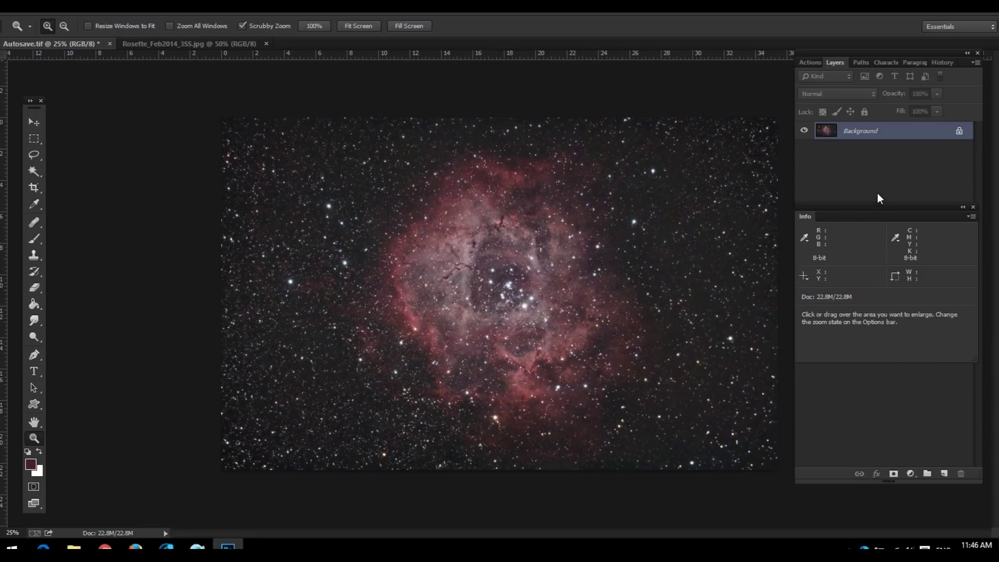
{"action": "left_click", "coordinate": [83, 7]}
{"action": "mouse_move", "coordinate": [138, 42]}
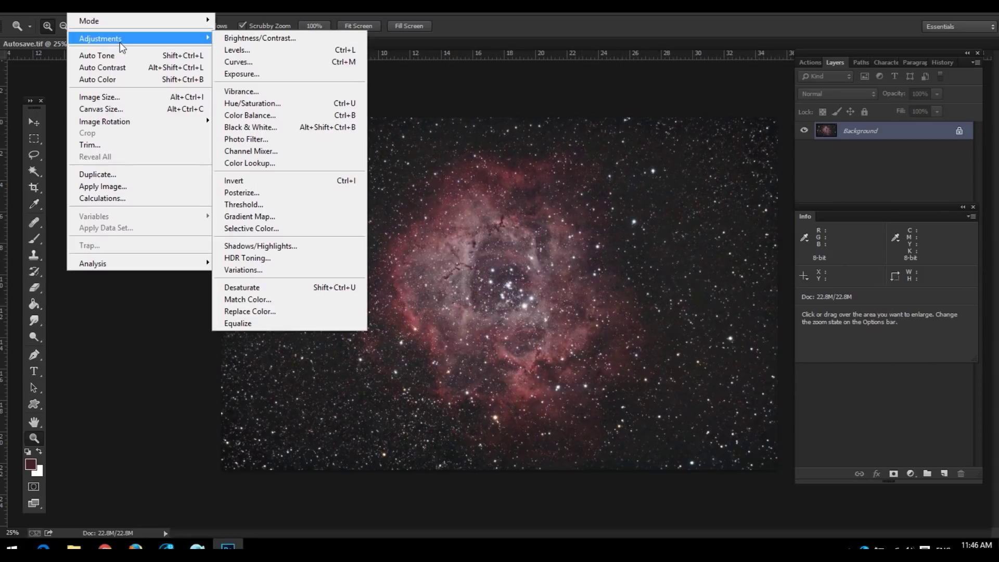
{"action": "left_click", "coordinate": [299, 92]}
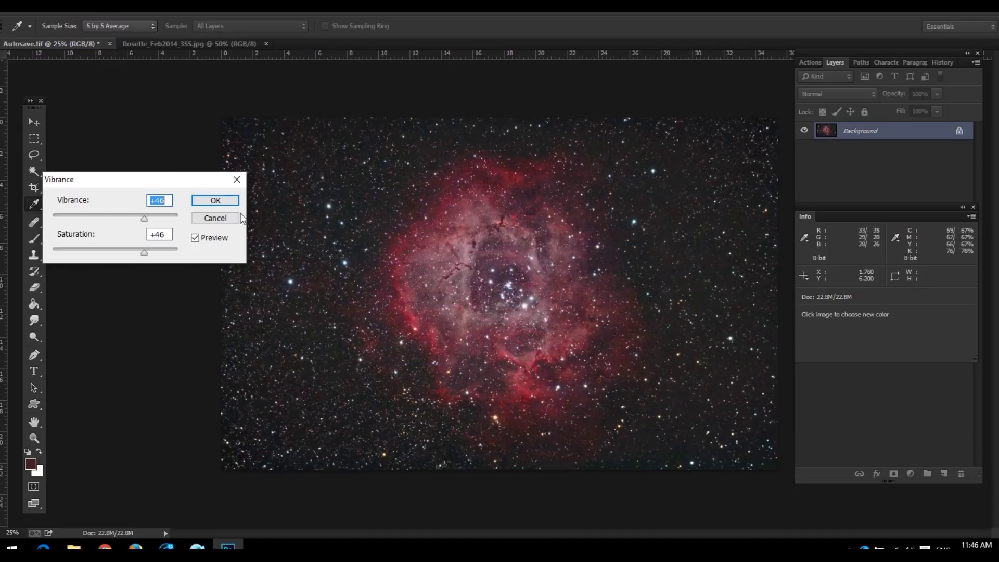
{"action": "left_click", "coordinate": [214, 218]}
{"action": "key", "text": "z"}
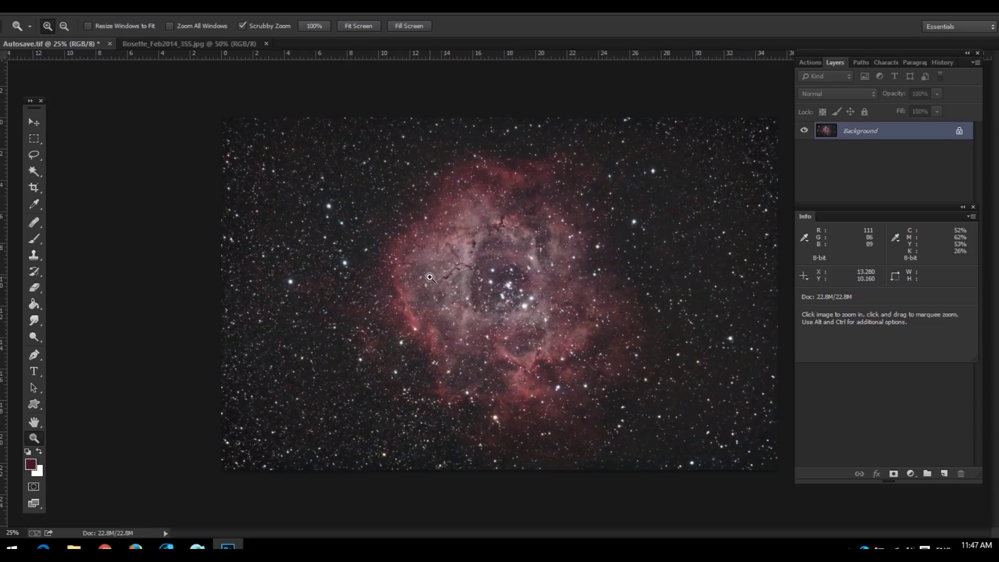
- Place a color sampler in the dark sky to the lower left of the nebula and move the Info panel over the image
{"action": "left_click", "coordinate": [39, 204]}
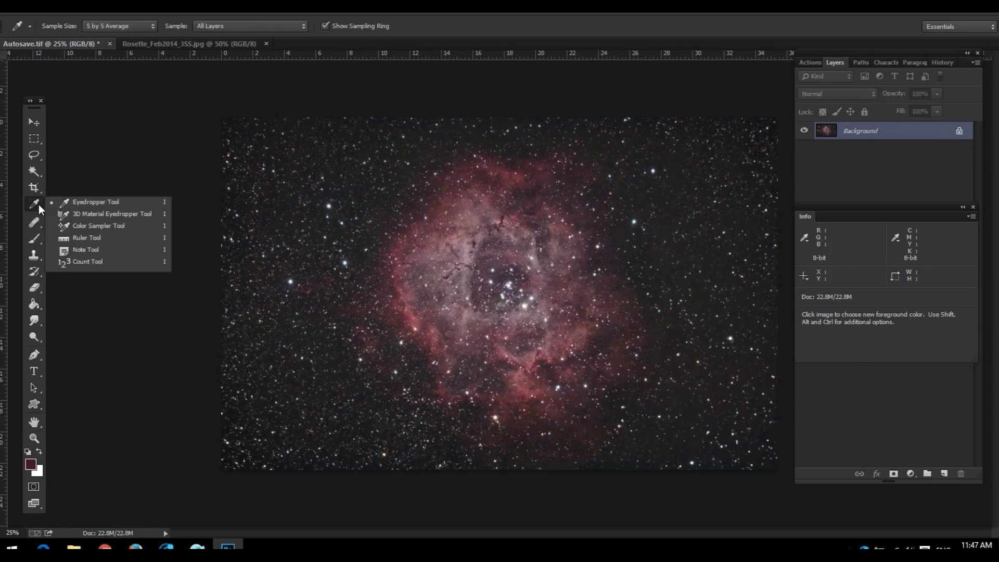
{"action": "left_click", "coordinate": [124, 226]}
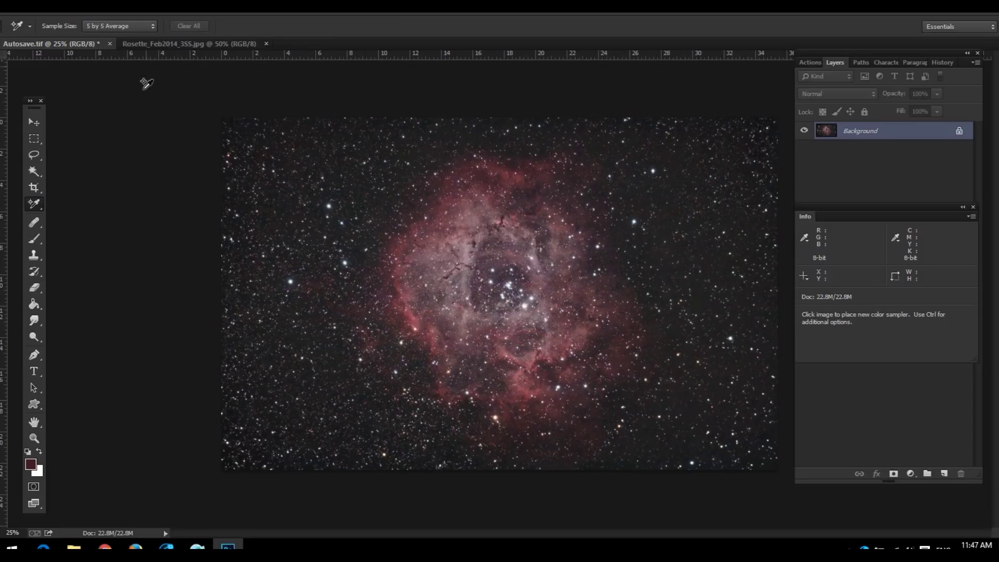
{"action": "left_click", "coordinate": [41, 439]}
{"action": "left_click", "coordinate": [350, 401]}
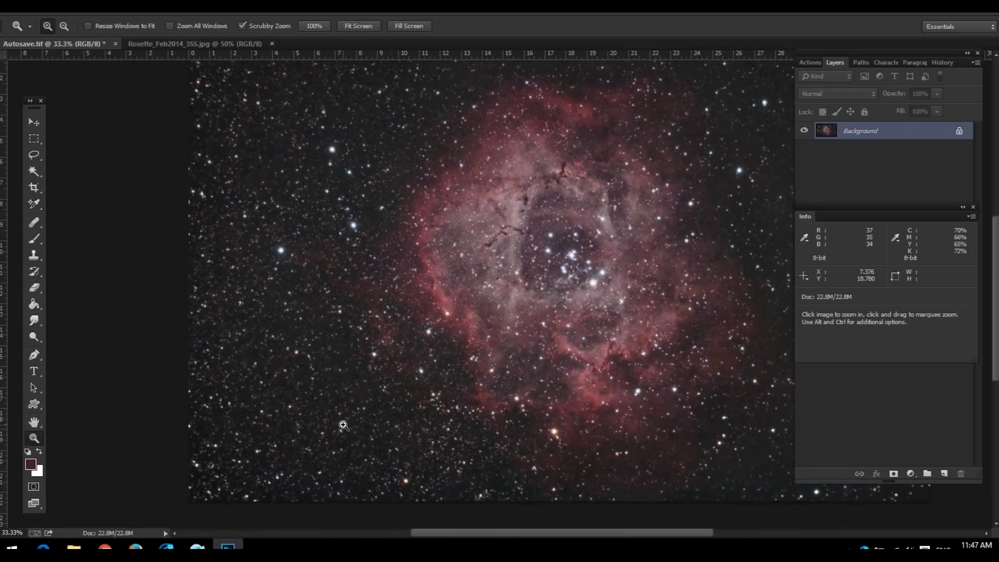
{"action": "left_click", "coordinate": [310, 426]}
{"action": "left_click", "coordinate": [321, 266]}
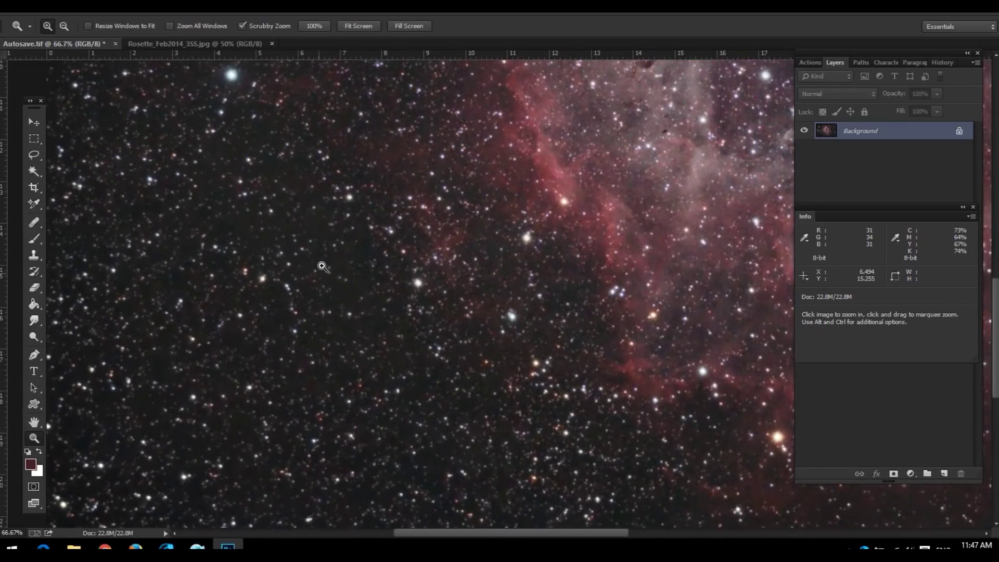
{"action": "left_click", "coordinate": [30, 203]}
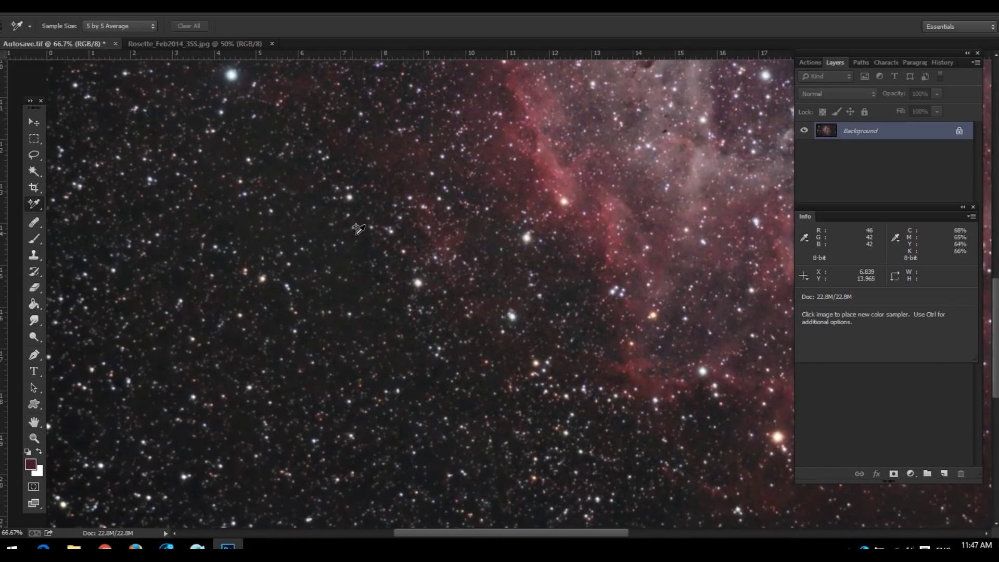
{"action": "left_click", "coordinate": [341, 290]}
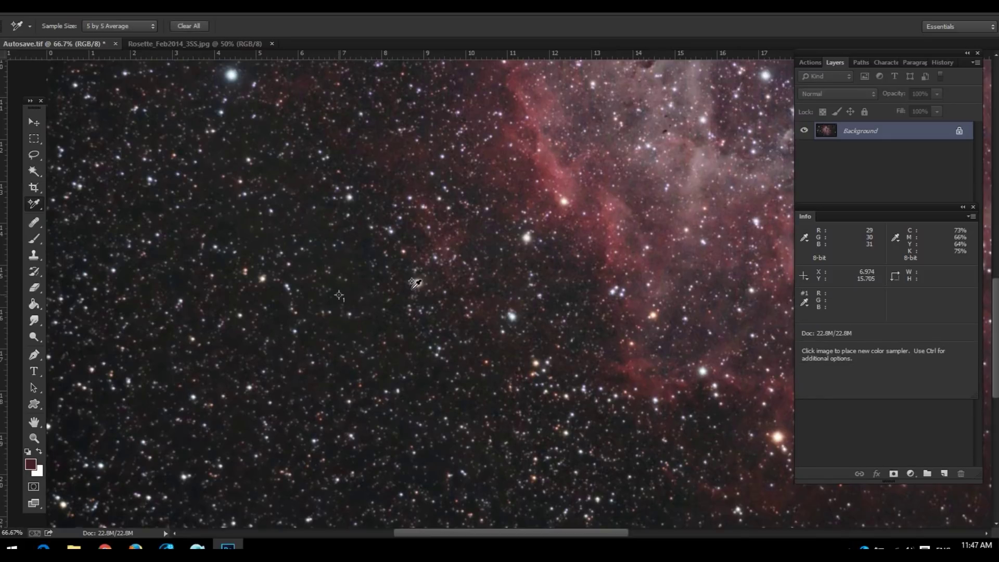
{"action": "left_click_drag", "start_coordinate": [873, 209], "coordinate": [640, 159]}
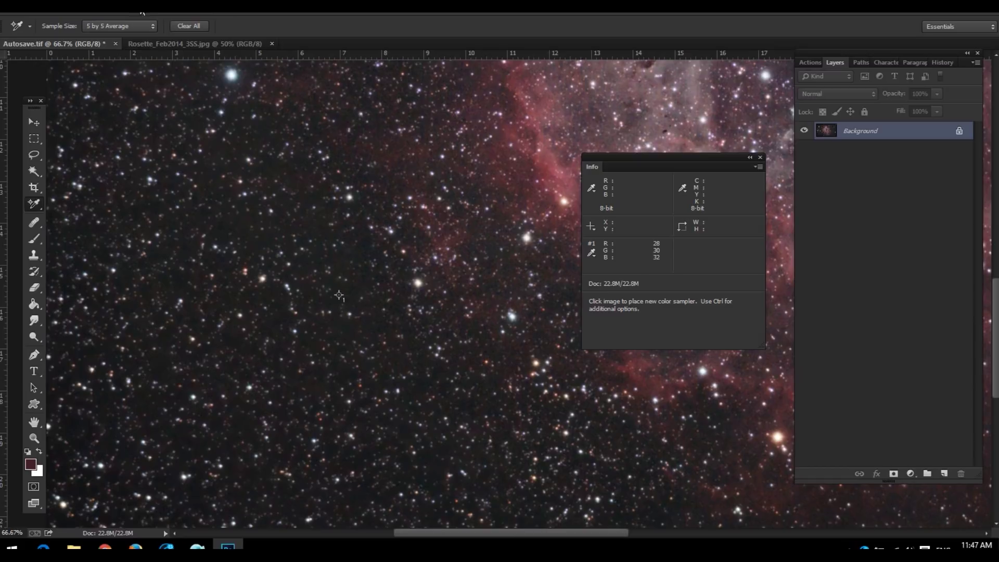
- Start a Levels adjustment and raise the green channel's black input level slightly to match the sampled red value
{"action": "left_click", "coordinate": [86, 12]}
{"action": "mouse_move", "coordinate": [121, 41]}
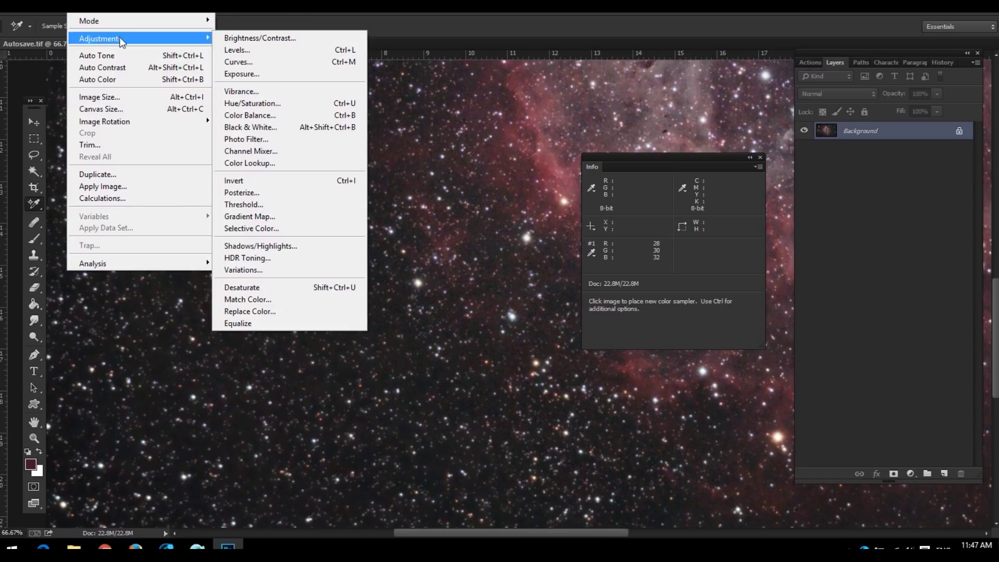
{"action": "left_click", "coordinate": [246, 51]}
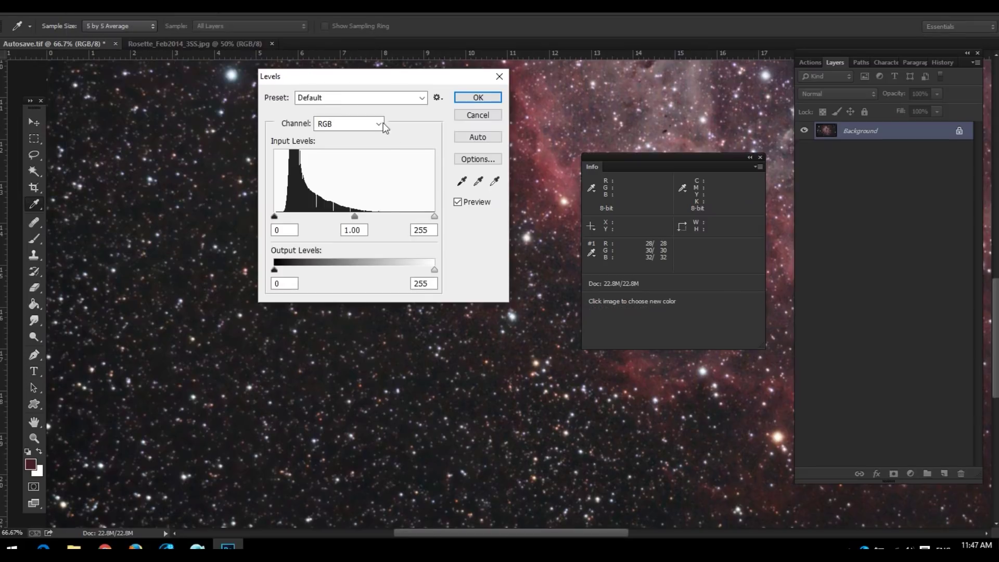
{"action": "left_click", "coordinate": [378, 124]}
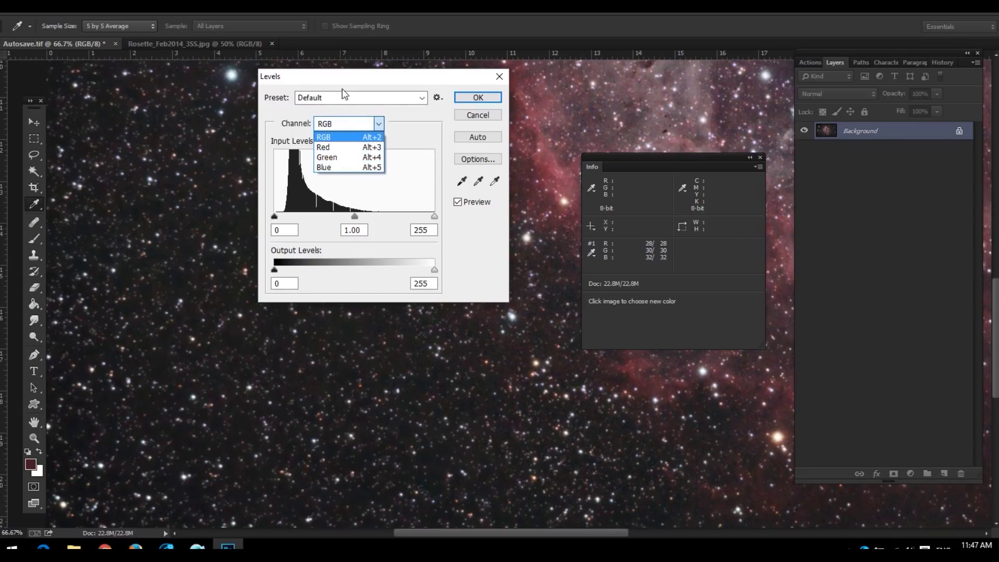
{"action": "left_click", "coordinate": [361, 158]}
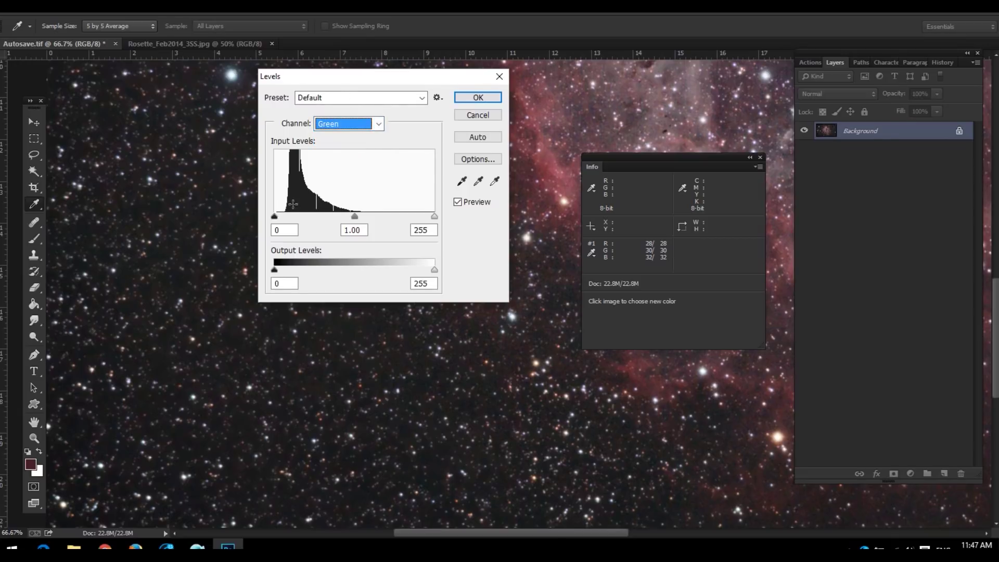
{"action": "left_click_drag", "start_coordinate": [275, 216], "coordinate": [277, 215]}
- Set the blue channel's black input level to 3 and apply the Levels adjustment
{"action": "left_click", "coordinate": [365, 125]}
{"action": "left_click", "coordinate": [359, 167]}
{"action": "left_click_drag", "start_coordinate": [276, 214], "coordinate": [278, 215]}
{"action": "left_click", "coordinate": [276, 211]}
{"action": "key", "text": "Up"}
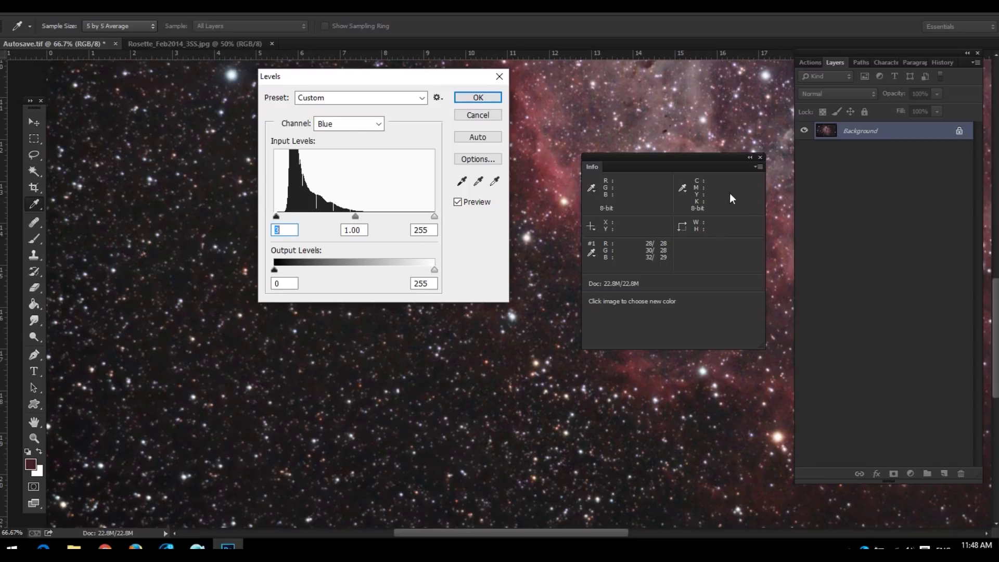
{"action": "left_click", "coordinate": [494, 96]}
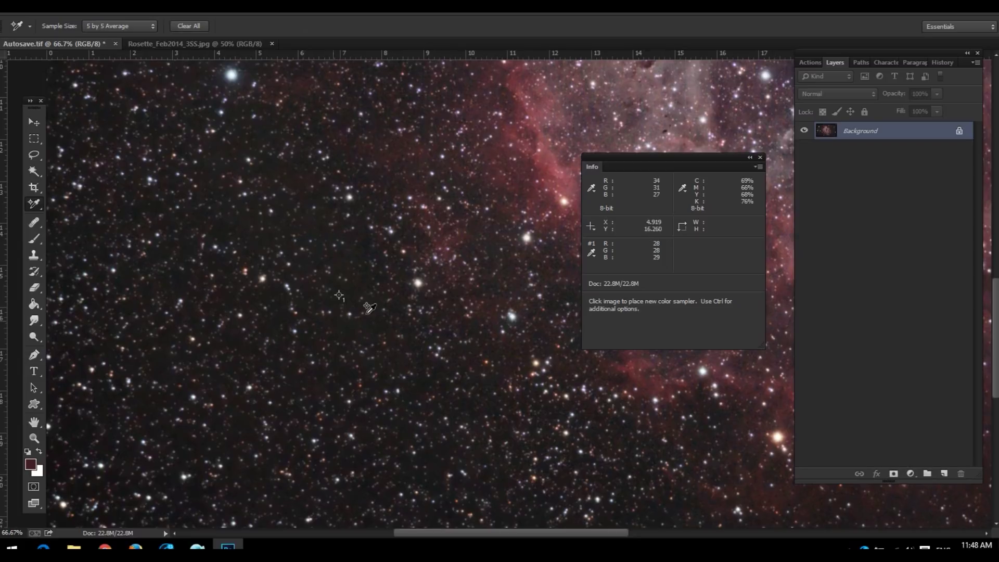
- Place a second color sampler in the dark sky near the image's lower-right corner
{"action": "key", "text": "ctrl+r"}
{"action": "left_click_drag", "start_coordinate": [291, 426], "coordinate": [104, 196]}
{"action": "key", "text": "ctrl+r"}
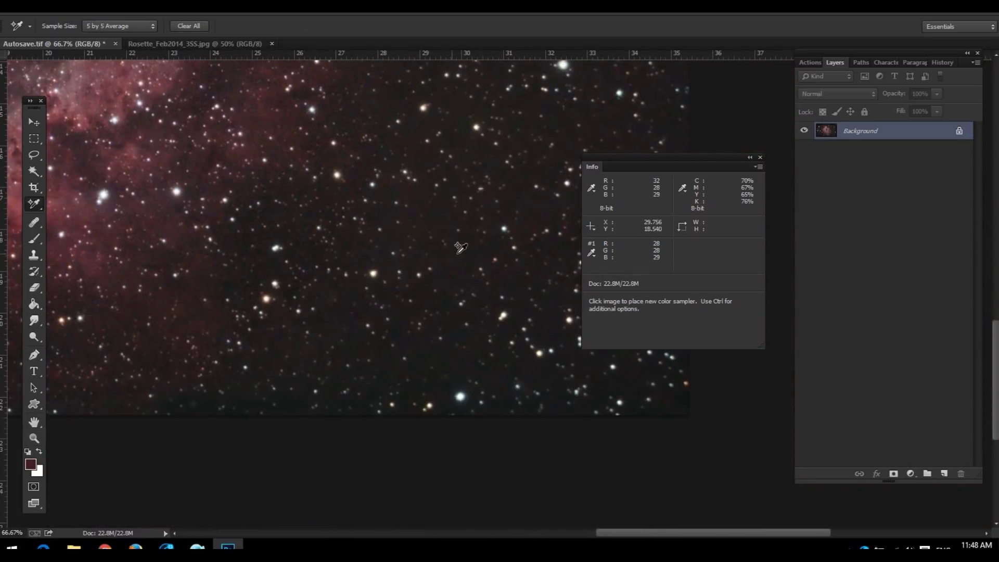
{"action": "left_click", "coordinate": [468, 256]}
- Delete the second color sampler from the dark sky near the image's lower-right corner
{"action": "left_click", "coordinate": [83, 6]}
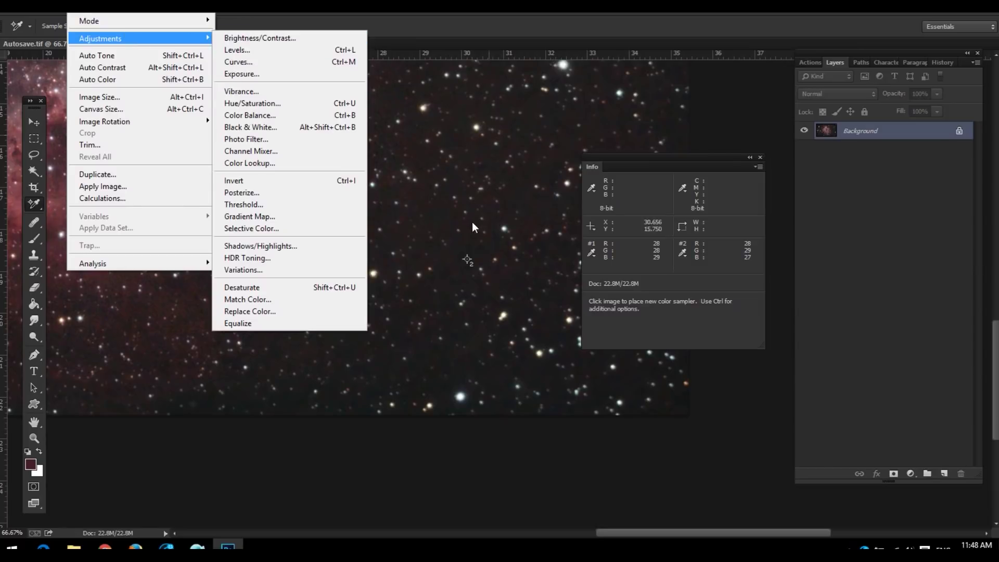
{"action": "left_click", "coordinate": [467, 262]}
{"action": "right_click", "coordinate": [466, 263]}
{"action": "right_click", "coordinate": [469, 259]}
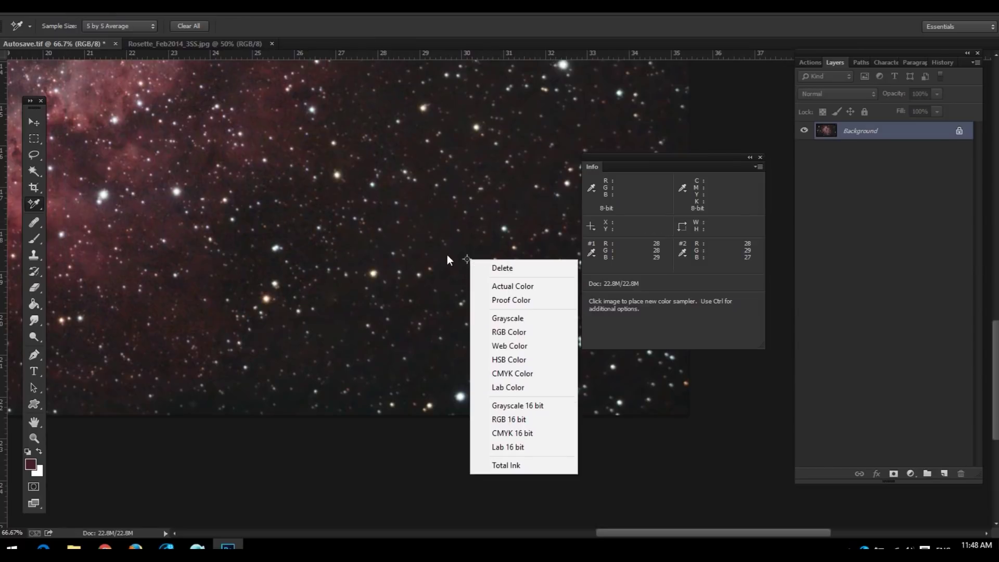
{"action": "left_click", "coordinate": [366, 239]}
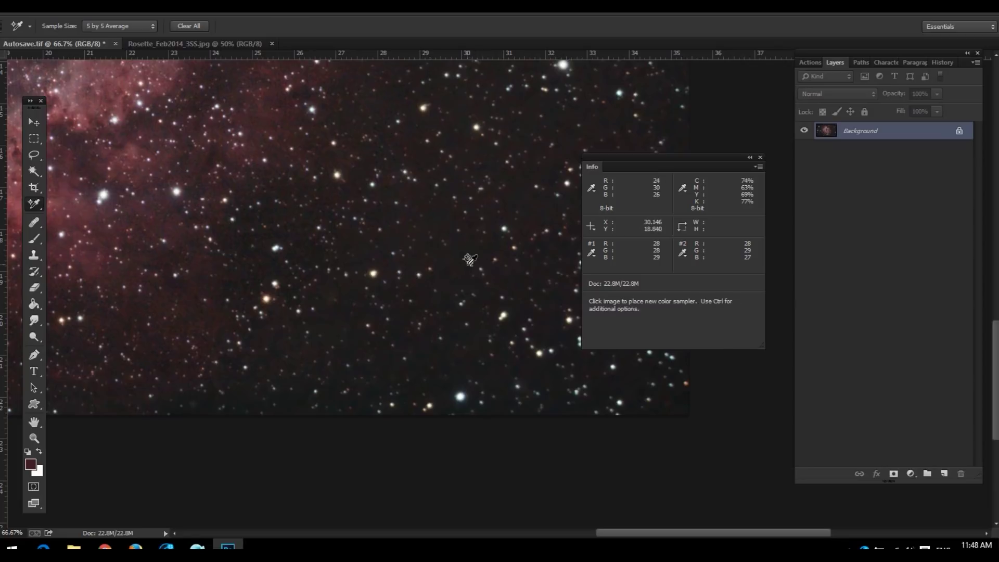
{"action": "right_click", "coordinate": [468, 260]}
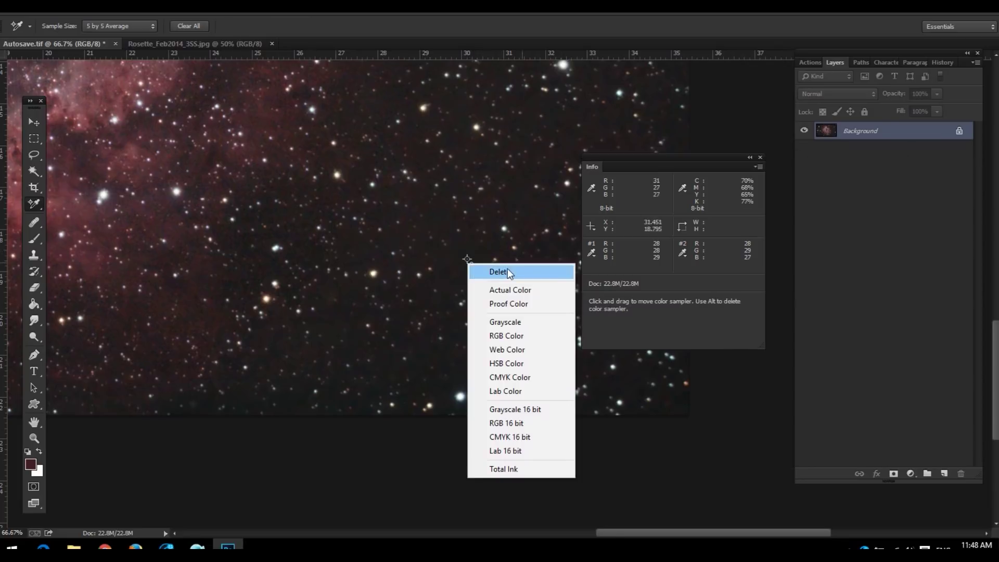
{"action": "left_click", "coordinate": [508, 272]}
- Revert the image history to the Levels state, before the second color sampler was added
{"action": "left_click_drag", "start_coordinate": [312, 182], "coordinate": [552, 333]}
{"action": "left_click", "coordinate": [941, 61]}
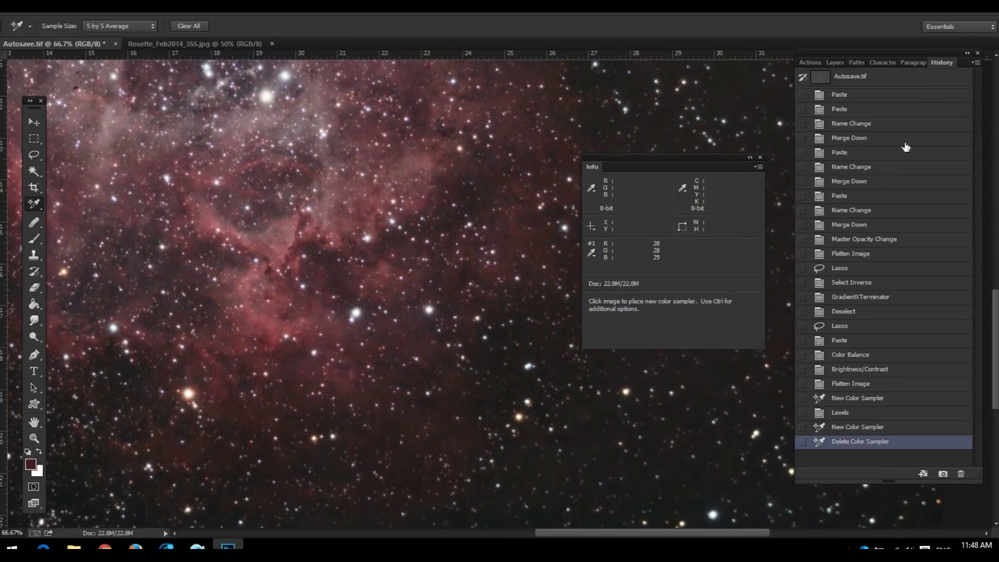
{"action": "left_click", "coordinate": [869, 426]}
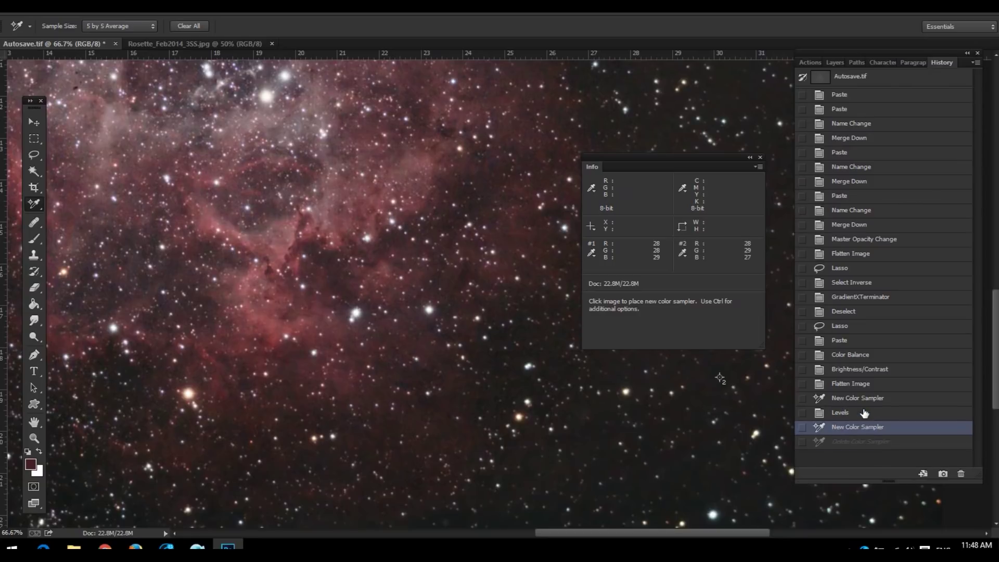
{"action": "left_click", "coordinate": [858, 412]}
- Place a new second color sampler in the dark sky near the image's lower-right corner, just above the bright blue star
{"action": "left_click_drag", "start_coordinate": [327, 387], "coordinate": [547, 268]}
{"action": "left_click_drag", "start_coordinate": [218, 198], "coordinate": [491, 272]}
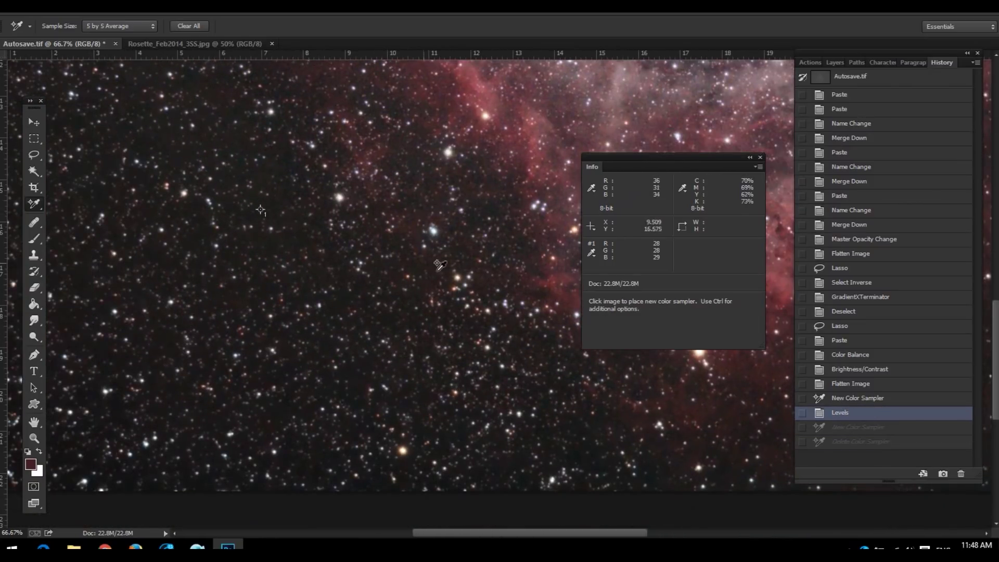
{"action": "left_click_drag", "start_coordinate": [541, 244], "coordinate": [218, 260]}
{"action": "left_click_drag", "start_coordinate": [520, 322], "coordinate": [341, 341]}
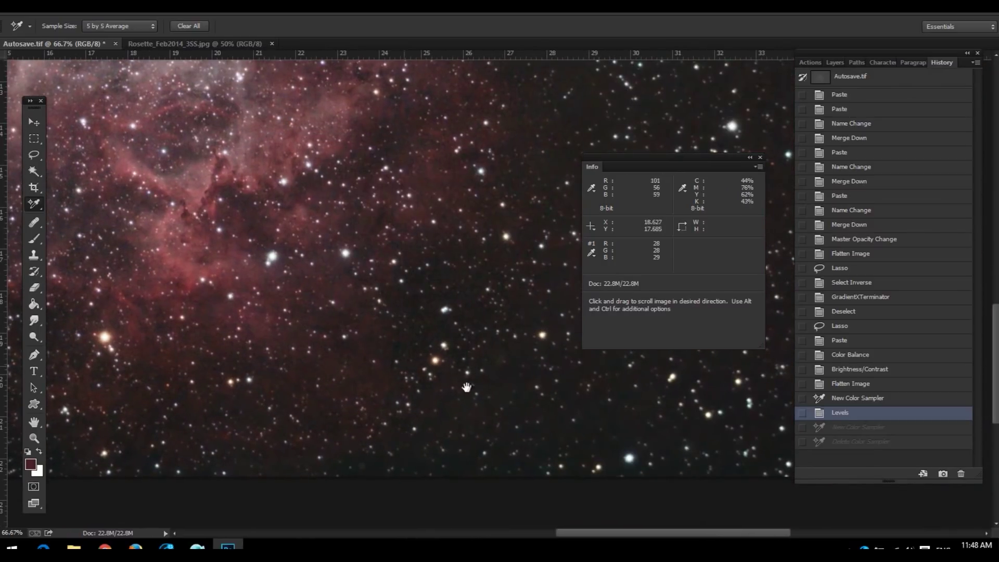
{"action": "left_click", "coordinate": [627, 419]}
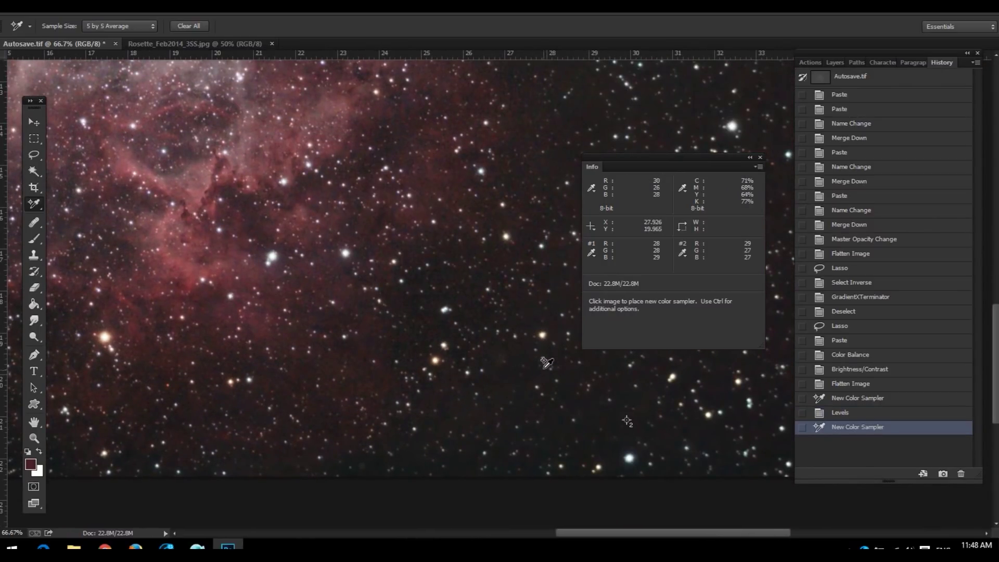
- Start another Levels adjustment and raise the red channel's black input level slightly while checking both sampler readings
{"action": "left_click", "coordinate": [83, 7]}
{"action": "mouse_move", "coordinate": [94, 24]}
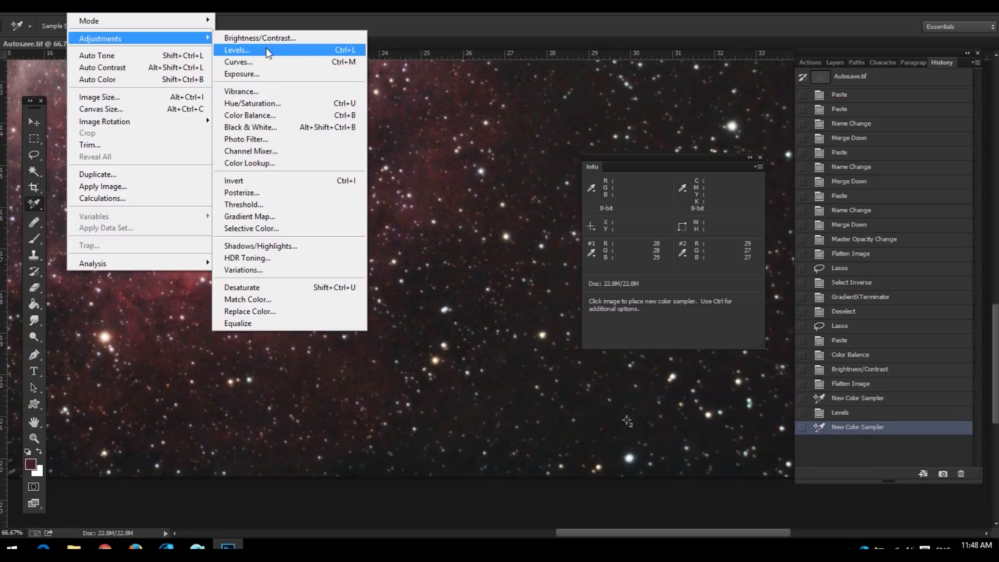
{"action": "left_click", "coordinate": [265, 52]}
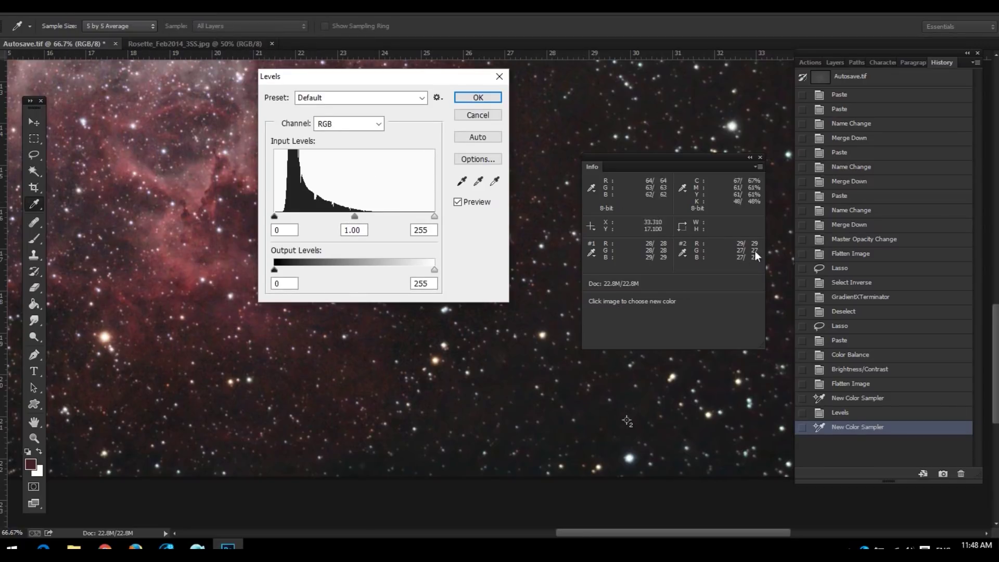
{"action": "left_click", "coordinate": [379, 124]}
{"action": "left_click", "coordinate": [331, 142]}
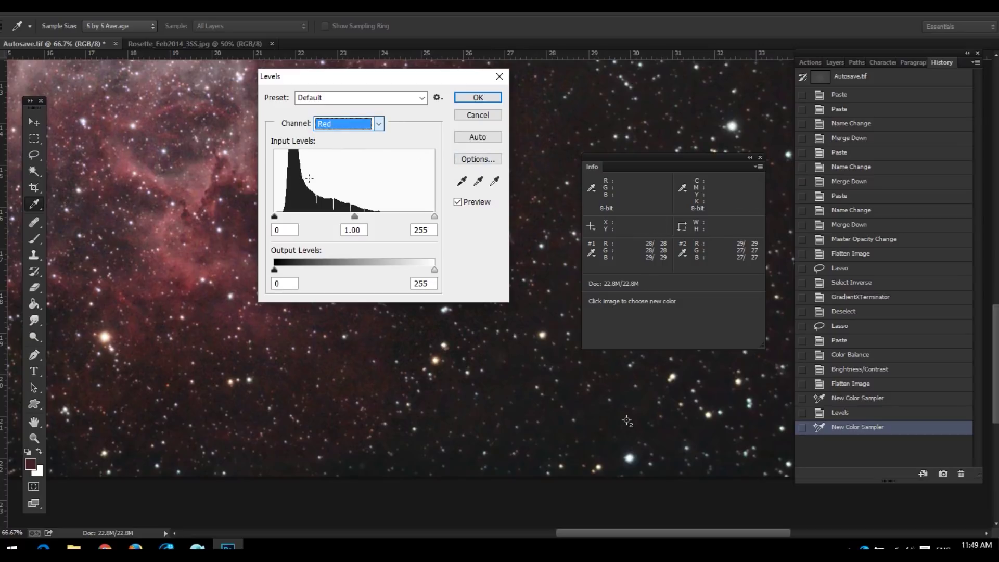
{"action": "left_click_drag", "start_coordinate": [275, 215], "coordinate": [274, 215]}
{"action": "left_click", "coordinate": [275, 216]}
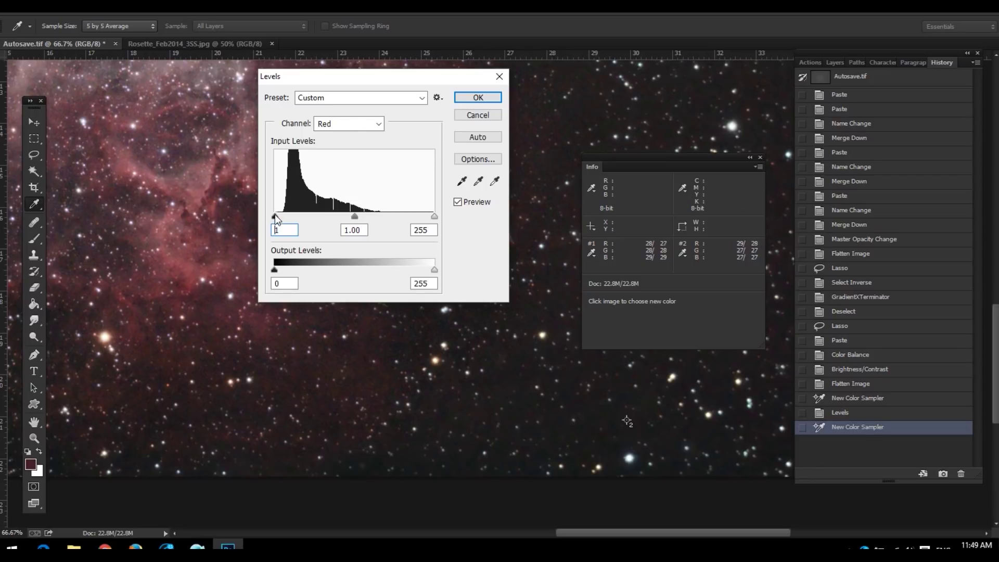
{"action": "left_click_drag", "start_coordinate": [277, 219], "coordinate": [276, 215]}
- Raise the green channel's black input level slightly to balance it with red, and apply the Levels adjustment
{"action": "left_click", "coordinate": [349, 123]}
{"action": "left_click", "coordinate": [338, 151]}
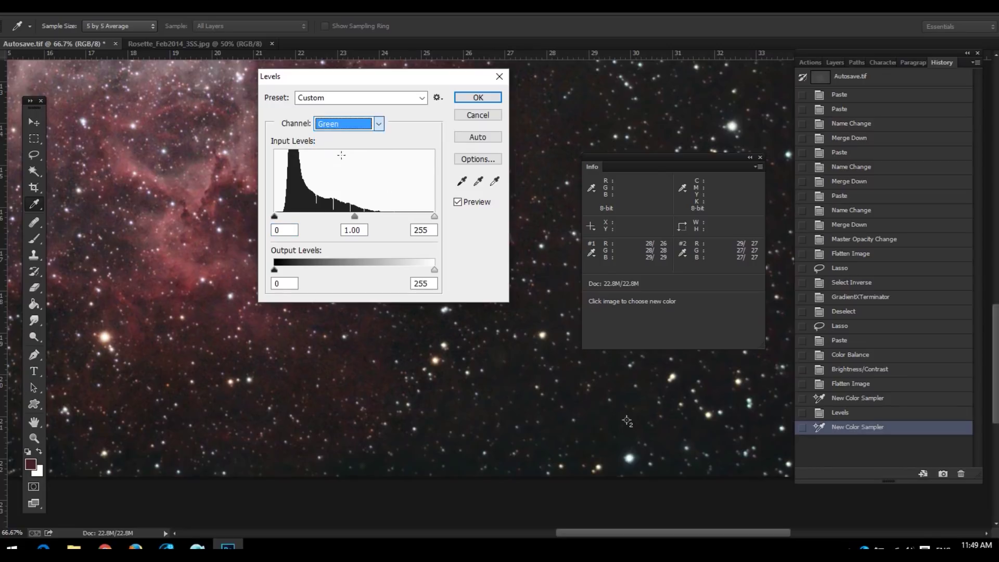
{"action": "left_click", "coordinate": [275, 217]}
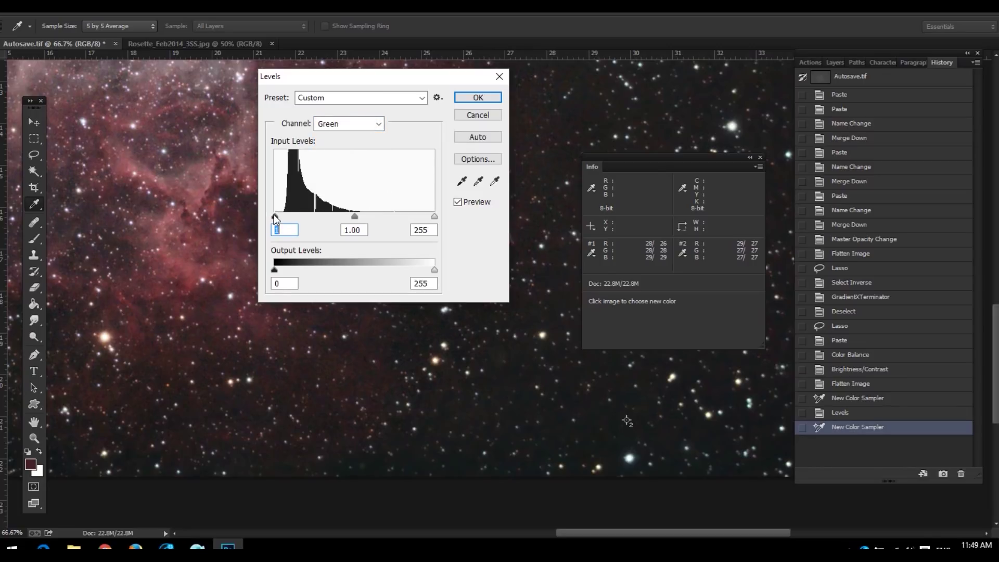
{"action": "left_click_drag", "start_coordinate": [275, 217], "coordinate": [274, 217]}
{"action": "left_click", "coordinate": [478, 98]}
- Show the whole image and move the Info panel clear of it, partly over the History panel
{"action": "left_click", "coordinate": [33, 438]}
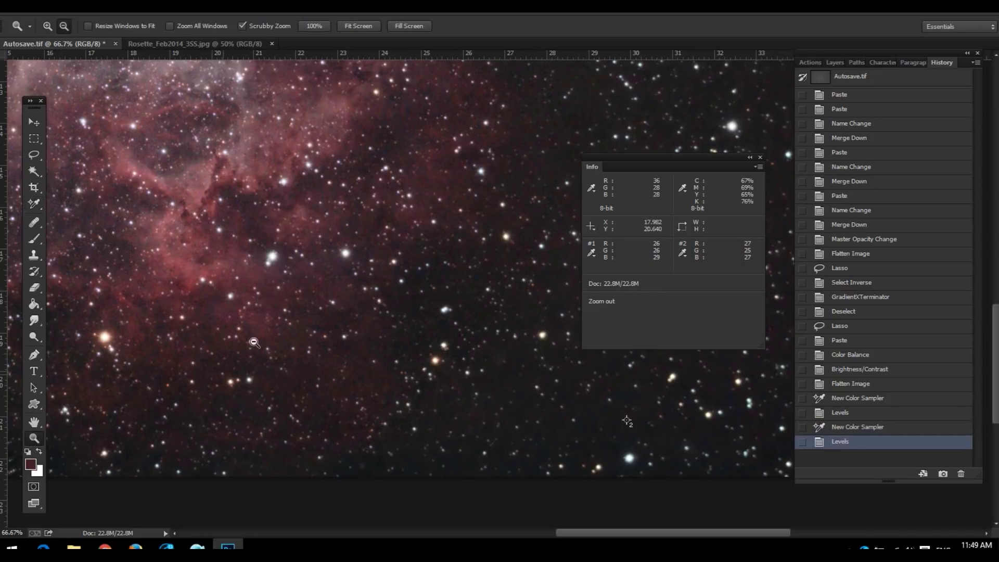
{"action": "left_click", "coordinate": [523, 301], "text": "alt"}
{"action": "left_click", "coordinate": [523, 301], "text": "alt"}
{"action": "left_click", "coordinate": [523, 300], "text": "alt"}
{"action": "left_click", "coordinate": [524, 300], "text": "alt"}
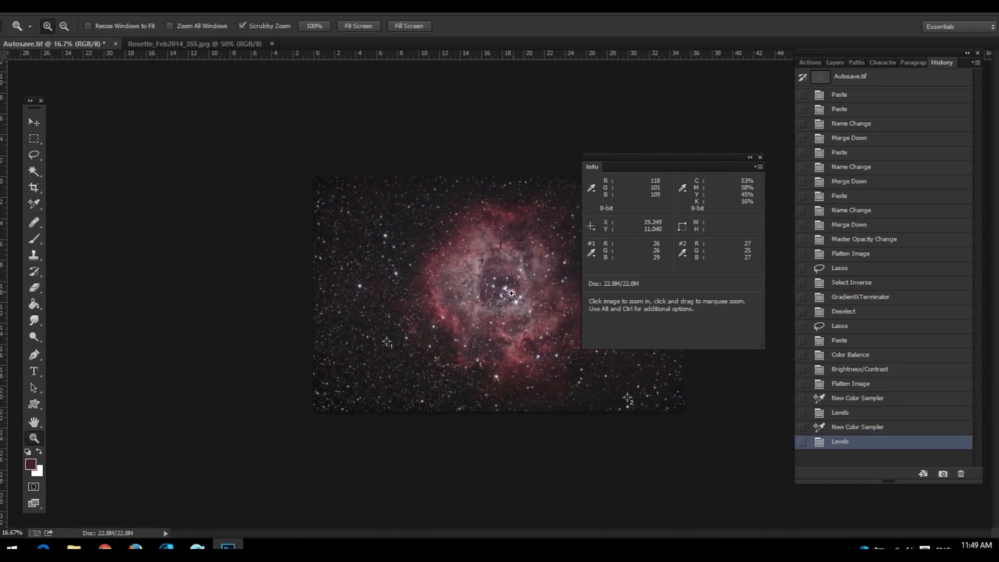
{"action": "left_click_drag", "start_coordinate": [664, 154], "coordinate": [820, 203]}
- Delete both color samplers from the image and view the balanced result at 25% zoom
{"action": "left_click", "coordinate": [34, 203]}
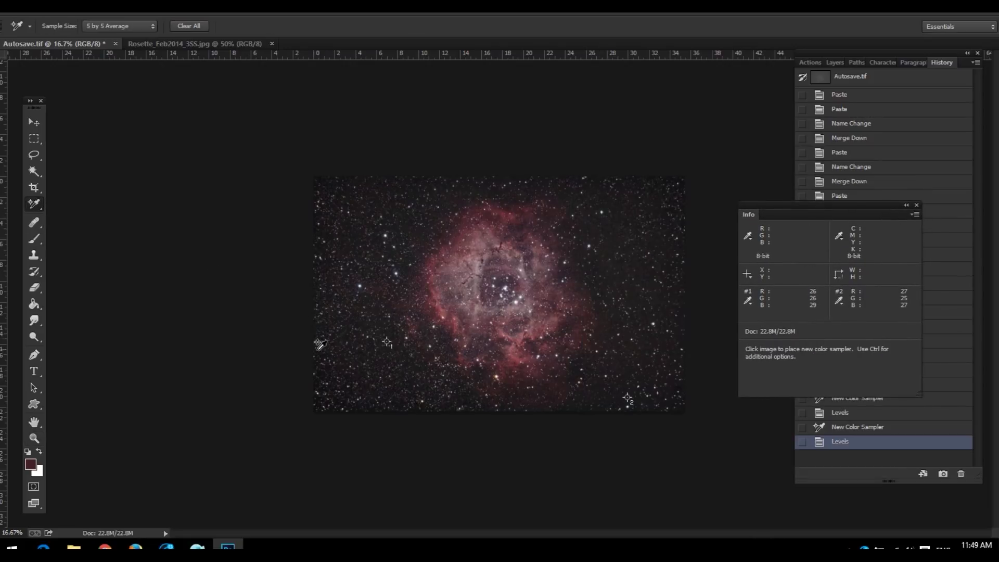
{"action": "right_click", "coordinate": [388, 346]}
{"action": "left_click", "coordinate": [437, 134]}
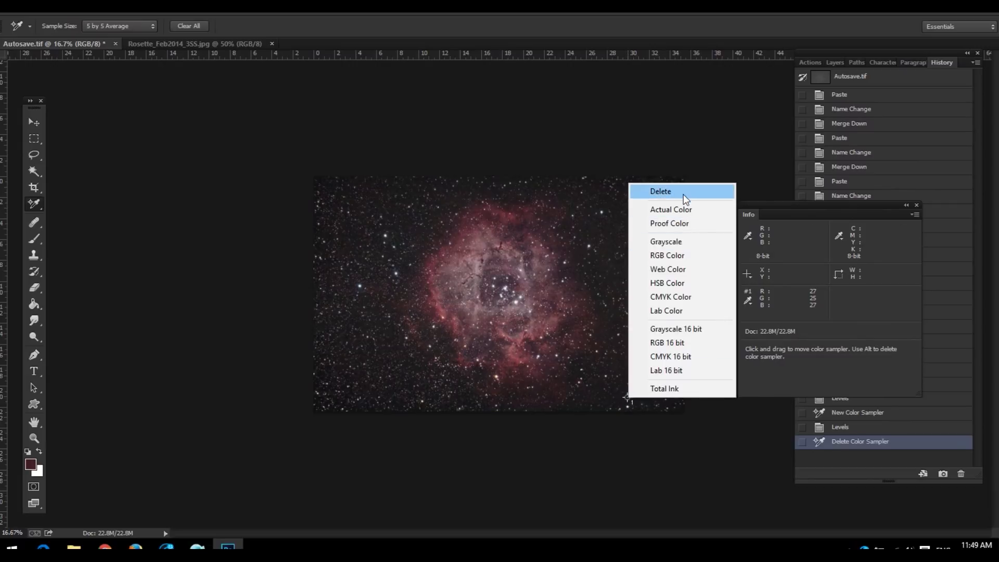
{"action": "left_click", "coordinate": [682, 192]}
{"action": "left_click", "coordinate": [34, 438]}
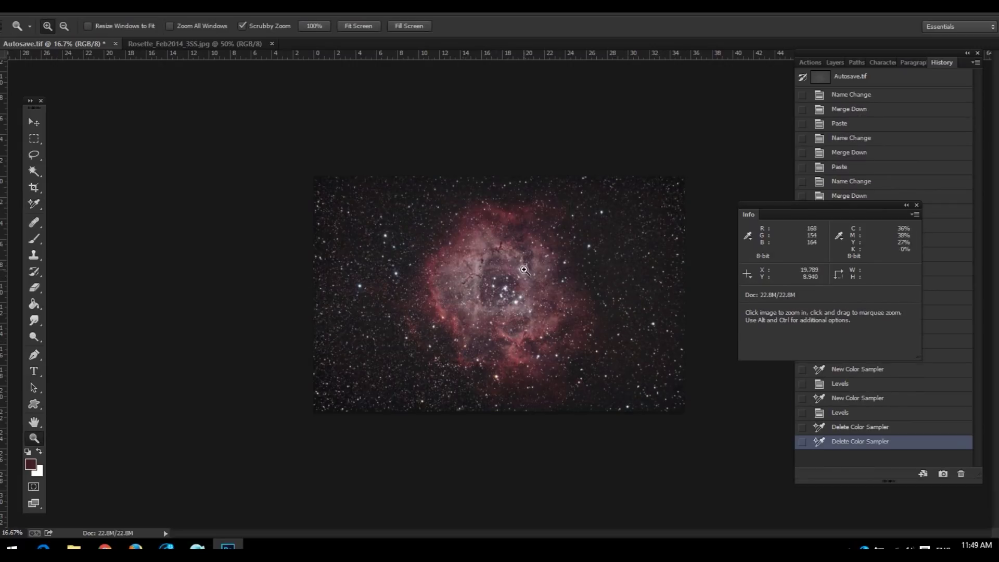
{"action": "left_click", "coordinate": [496, 295]}
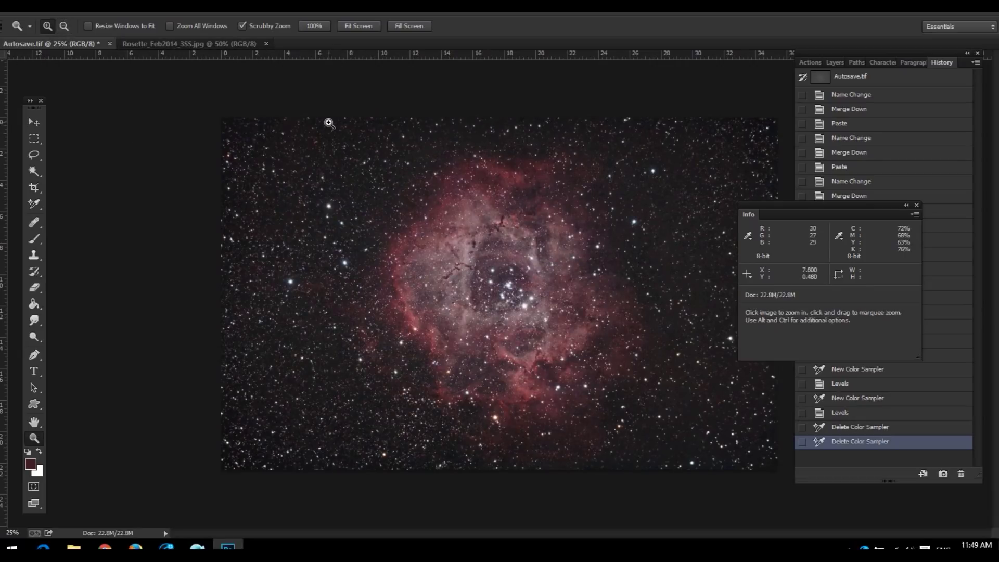
{"action": "left_click", "coordinate": [106, 8]}
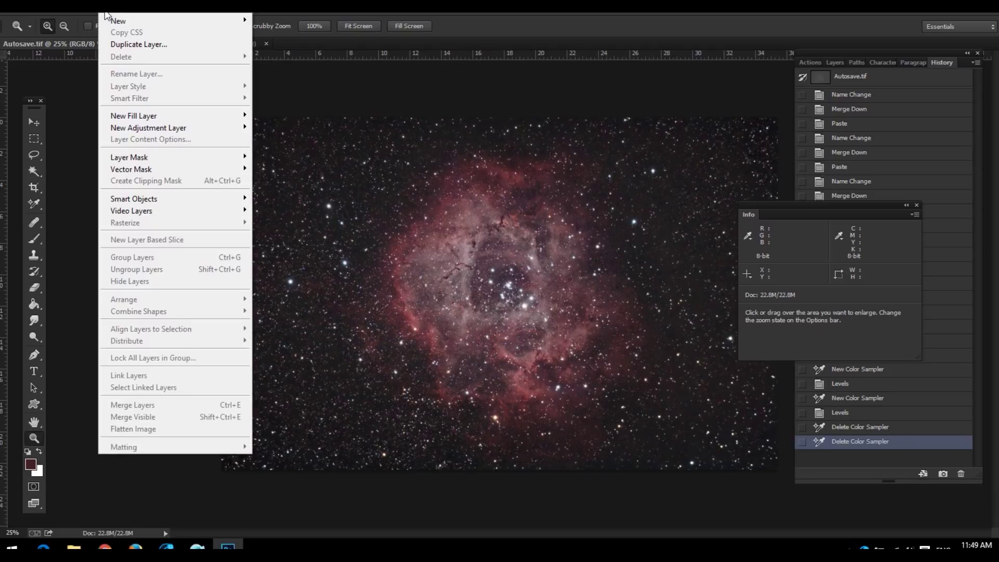
{"action": "mouse_move", "coordinate": [78, 7]}
{"action": "left_click", "coordinate": [120, 99]}
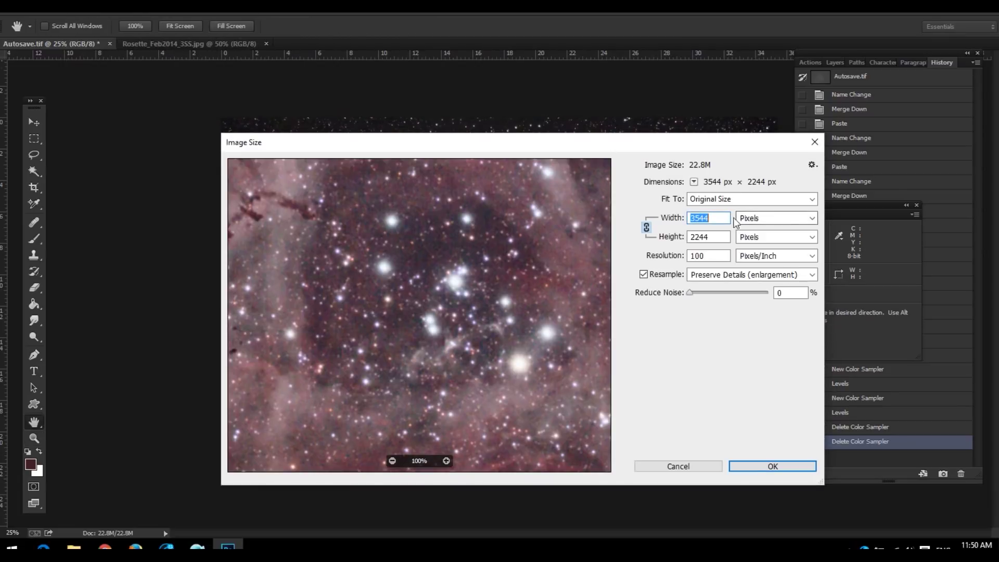
{"action": "left_click_drag", "start_coordinate": [535, 232], "coordinate": [501, 190]}
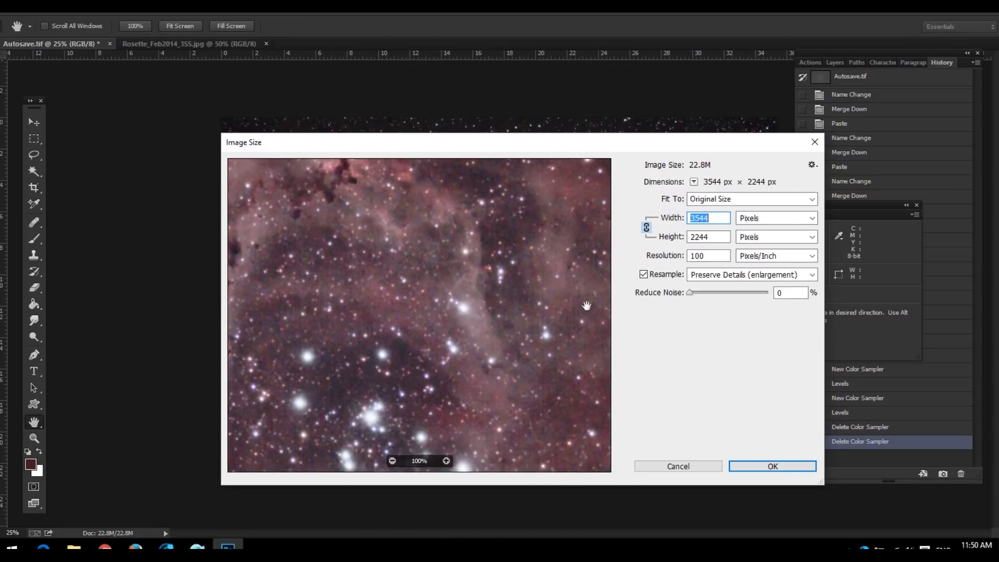
{"action": "left_click", "coordinate": [702, 468]}
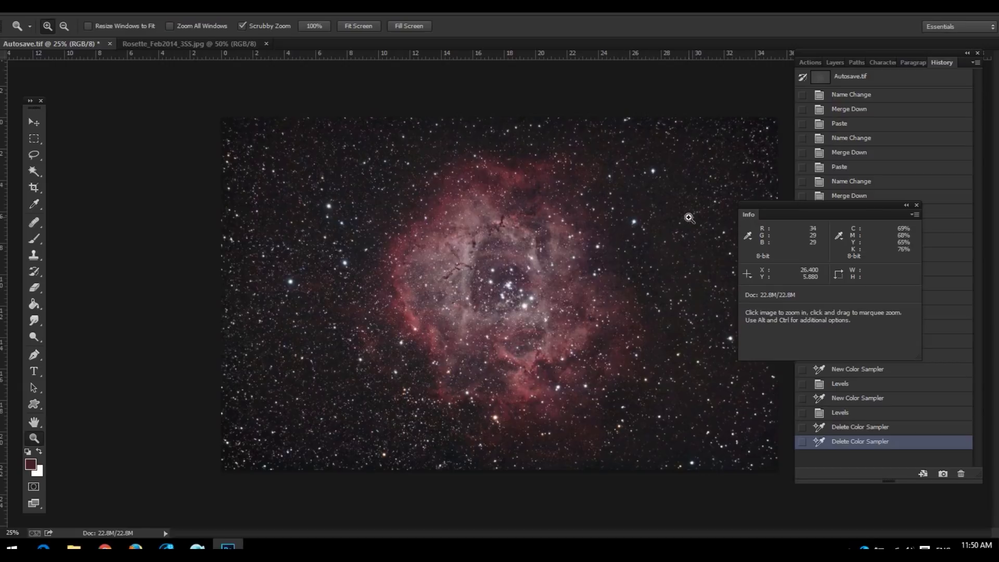
- In the Freeware Boundary Noise Reduction filter, set original B&W detail mixing to 0.1, B&W sharpening to 0.52 and color sharpening to 0.25
{"action": "left_click_drag", "start_coordinate": [907, 208], "coordinate": [885, 215]}
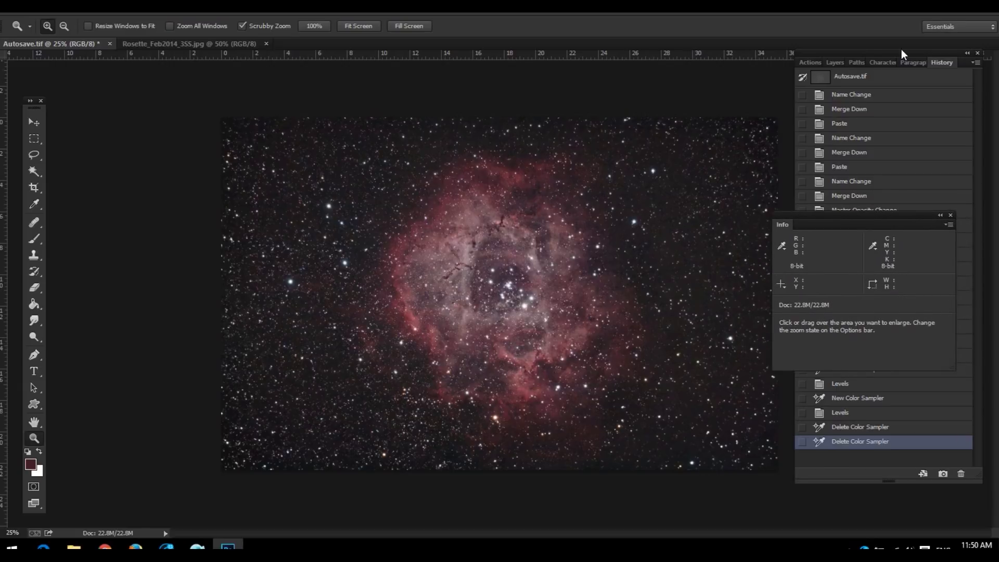
{"action": "left_click", "coordinate": [835, 62]}
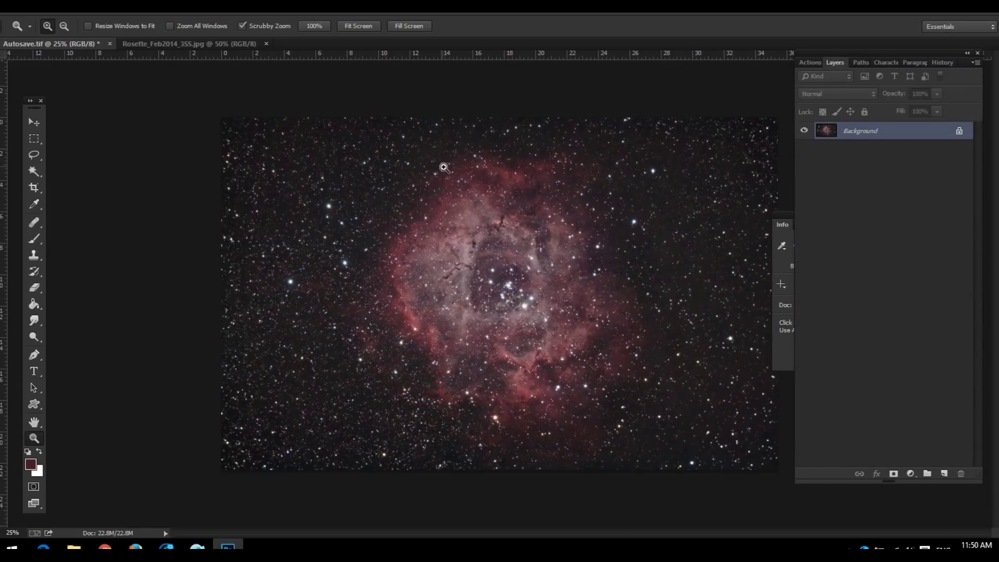
{"action": "left_click", "coordinate": [192, 7]}
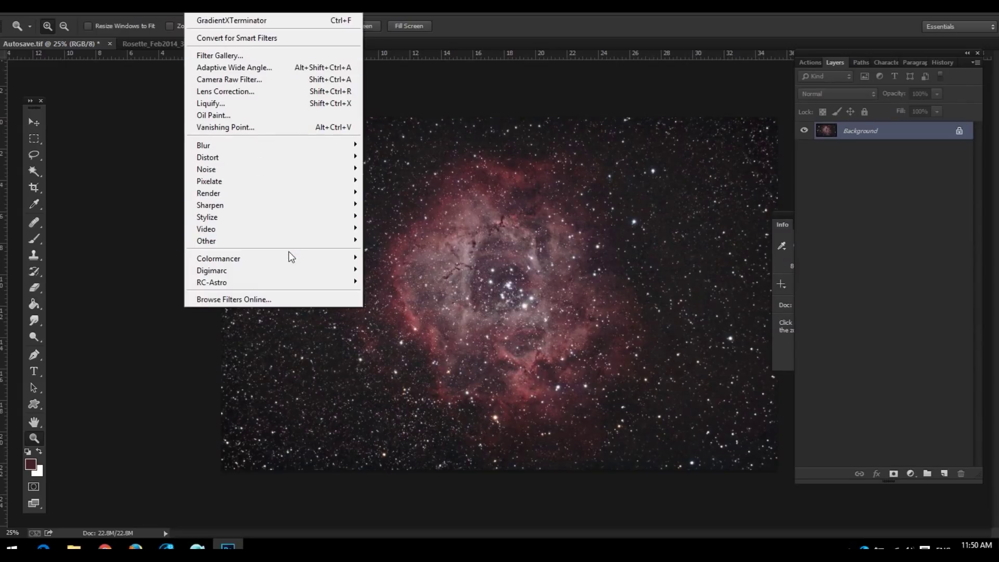
{"action": "mouse_move", "coordinate": [293, 261]}
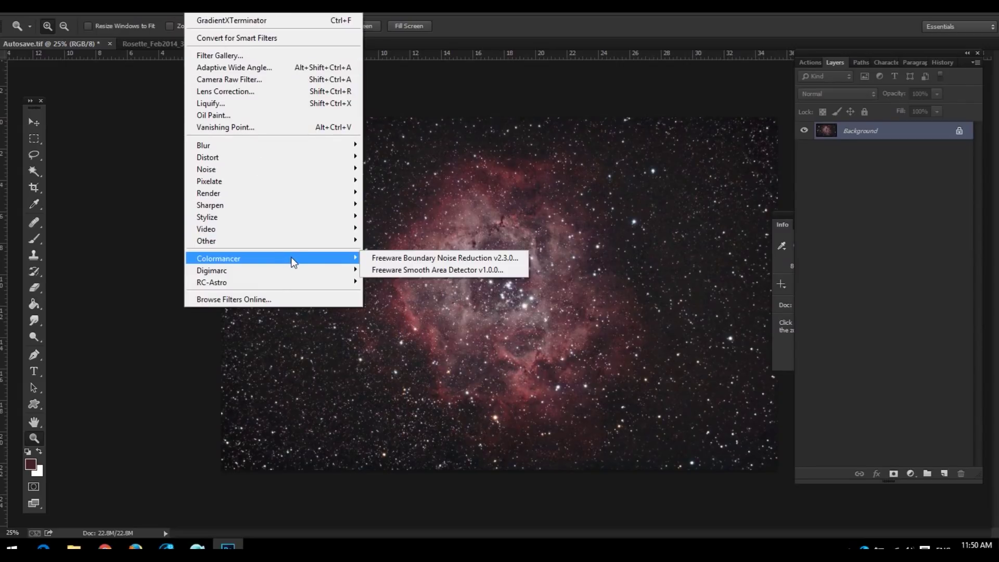
{"action": "left_click", "coordinate": [380, 258]}
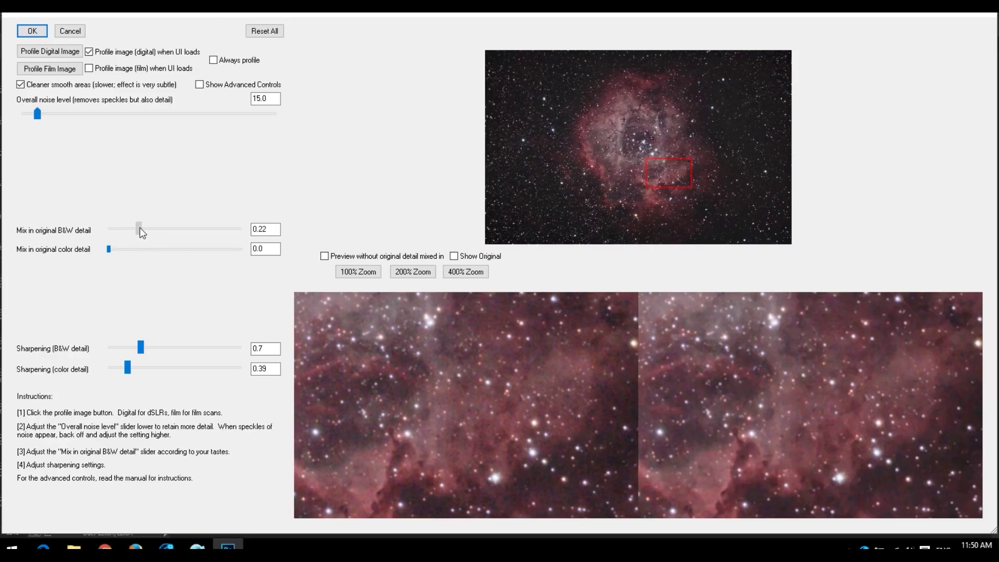
{"action": "left_click_drag", "start_coordinate": [128, 237], "coordinate": [120, 238]}
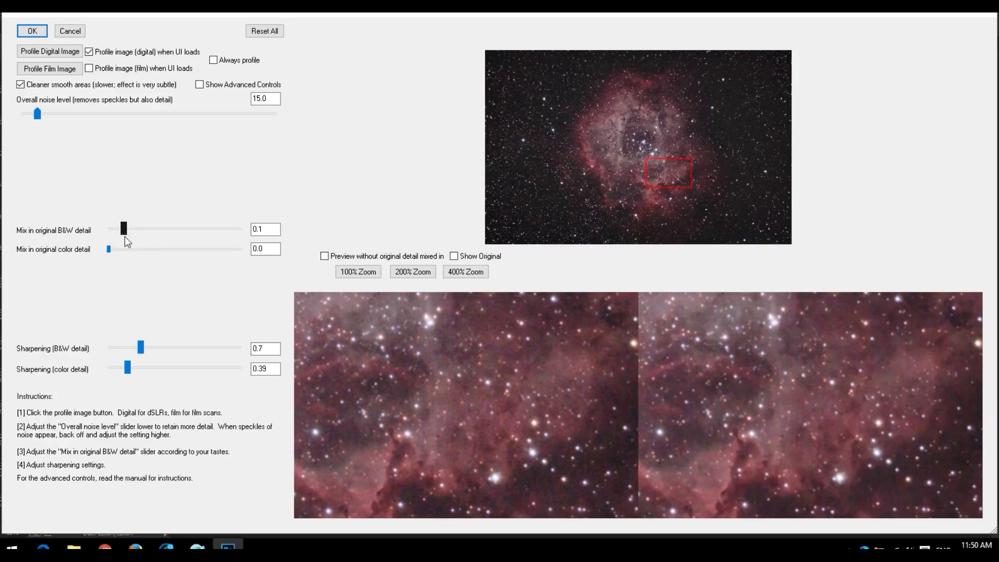
{"action": "left_click_drag", "start_coordinate": [124, 368], "coordinate": [133, 348]}
{"action": "left_click", "coordinate": [124, 369]}
- Lower the filter's overall noise level to about 8 and apply the noise reduction to the image
{"action": "left_click_drag", "start_coordinate": [25, 113], "coordinate": [10, 123]}
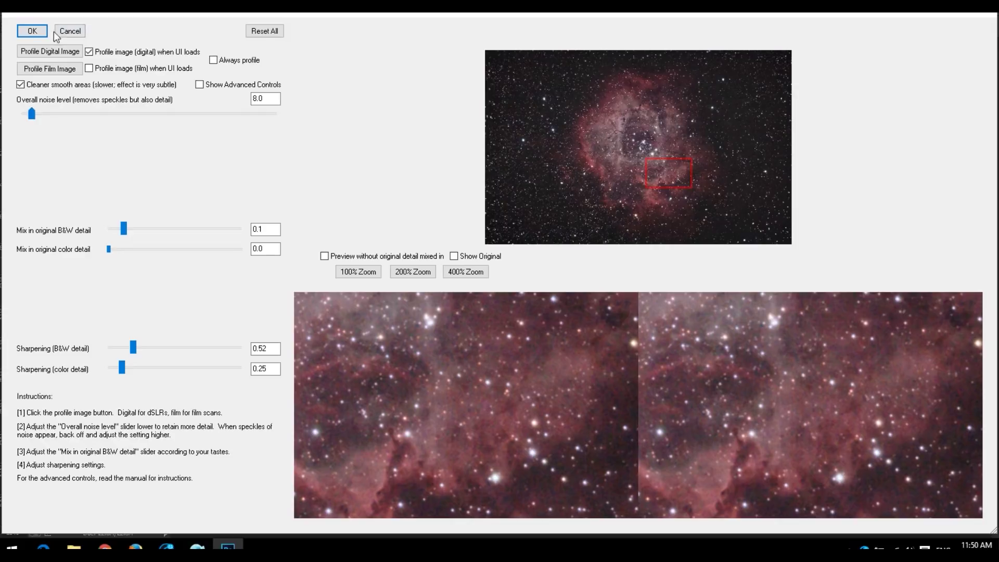
{"action": "left_click_drag", "start_coordinate": [33, 111], "coordinate": [35, 111]}
{"action": "left_click", "coordinate": [31, 31]}
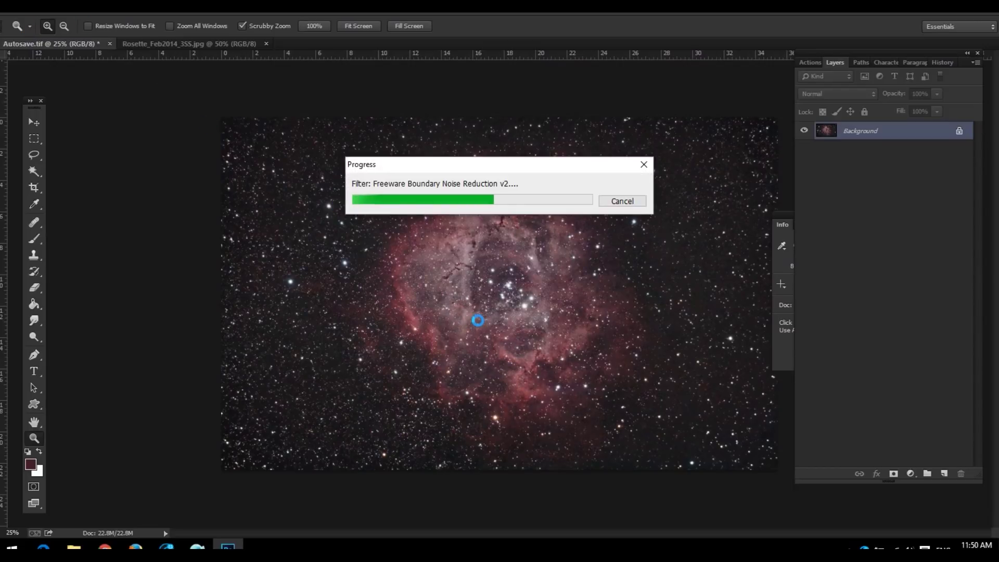
- Compare the nebula's central star cluster at 100% zoom before and after noise reduction using the history states, keeping the filtered version
{"action": "left_click_drag", "start_coordinate": [515, 276], "coordinate": [560, 287]}
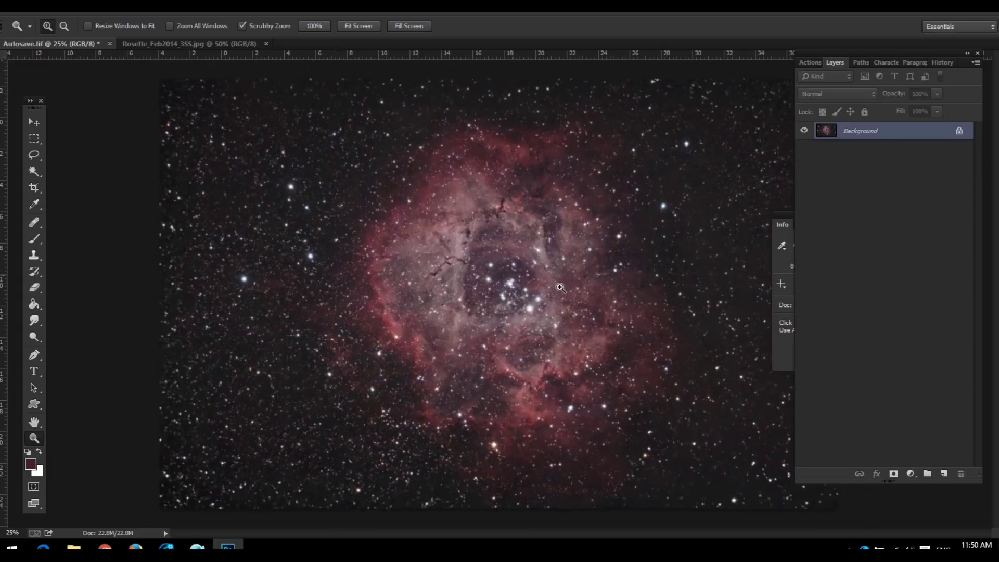
{"action": "key", "text": "ctrl+plus"}
{"action": "key", "text": "ctrl+plus"}
{"action": "key", "text": "ctrl+plus"}
{"action": "key", "text": "ctrl+plus"}
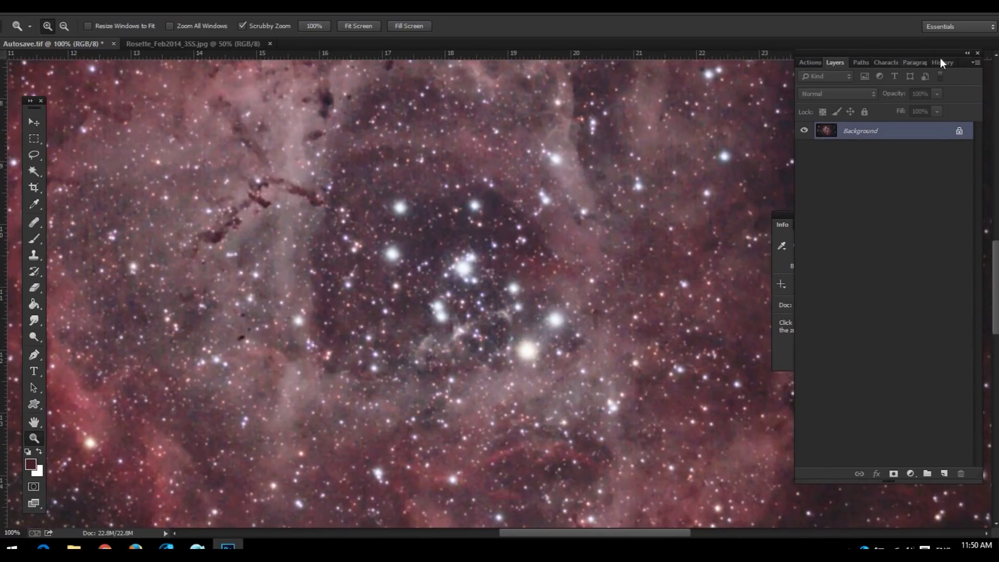
{"action": "left_click", "coordinate": [941, 62]}
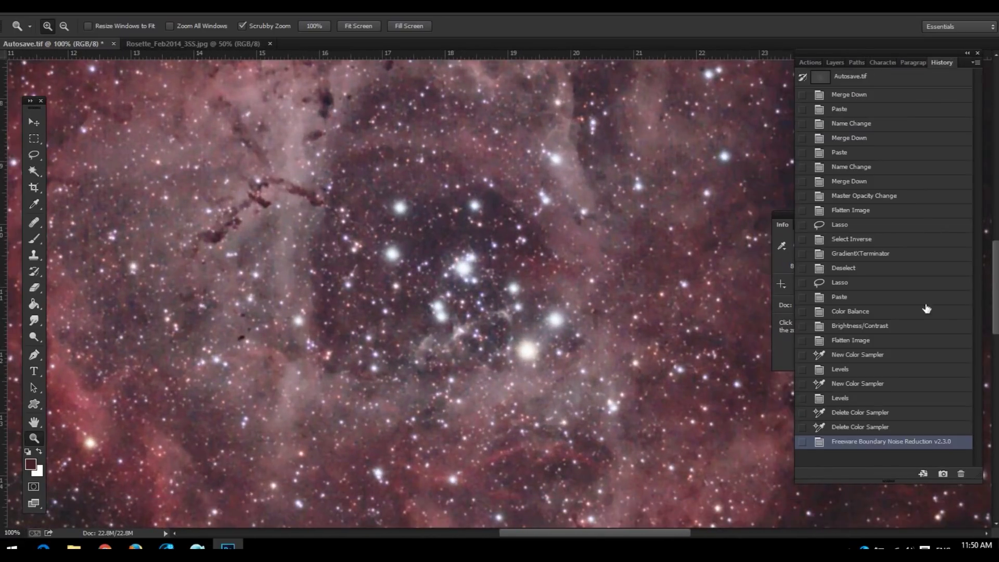
{"action": "left_click", "coordinate": [861, 428]}
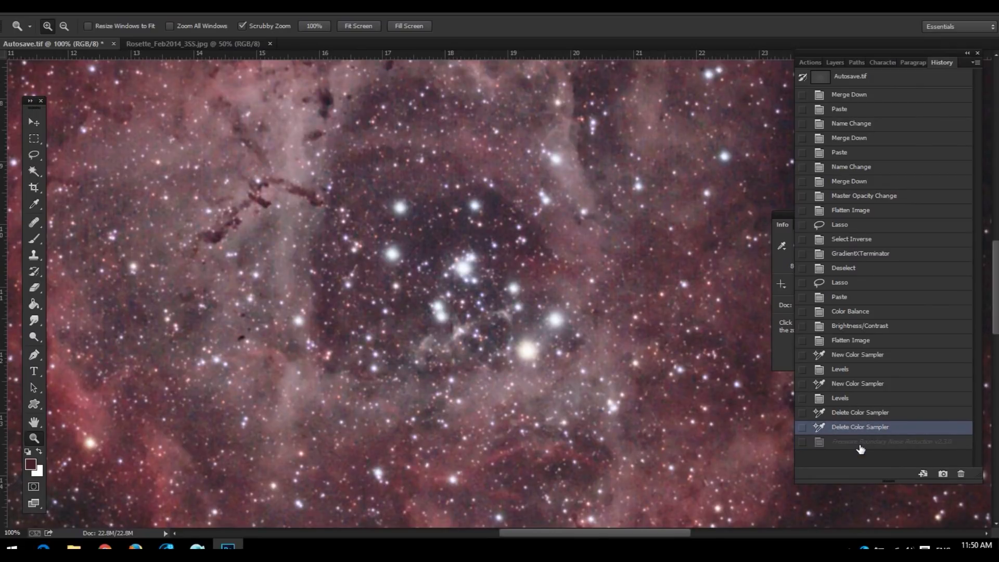
{"action": "left_click", "coordinate": [860, 443]}
{"action": "key", "text": "ctrl+minus"}
{"action": "key", "text": "ctrl+minus"}
{"action": "key", "text": "ctrl+minus"}
{"action": "key", "text": "ctrl+minus"}
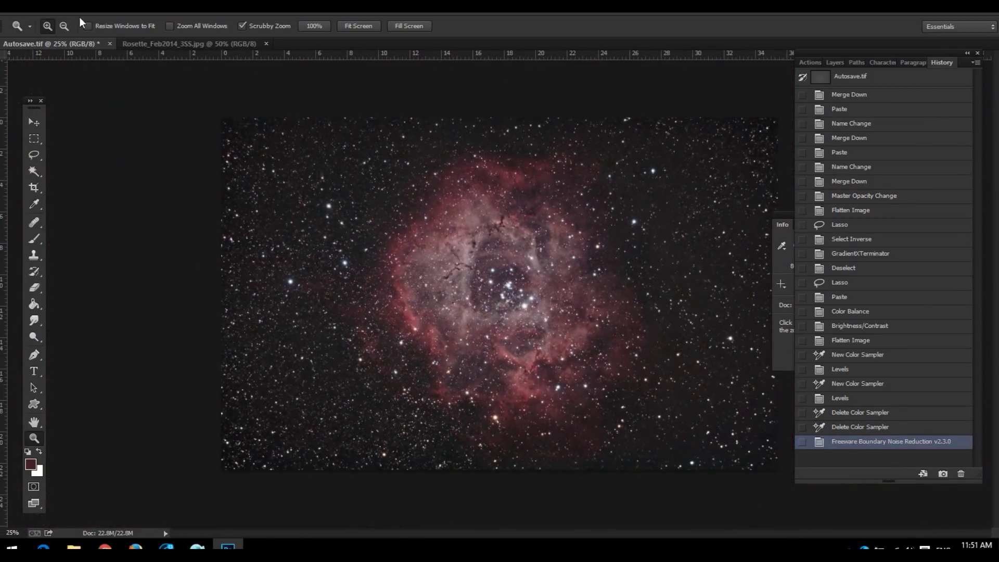
- Resize the image to a width of 1600 pixels and inspect the result at several zoom levels
{"action": "left_click", "coordinate": [79, 17]}
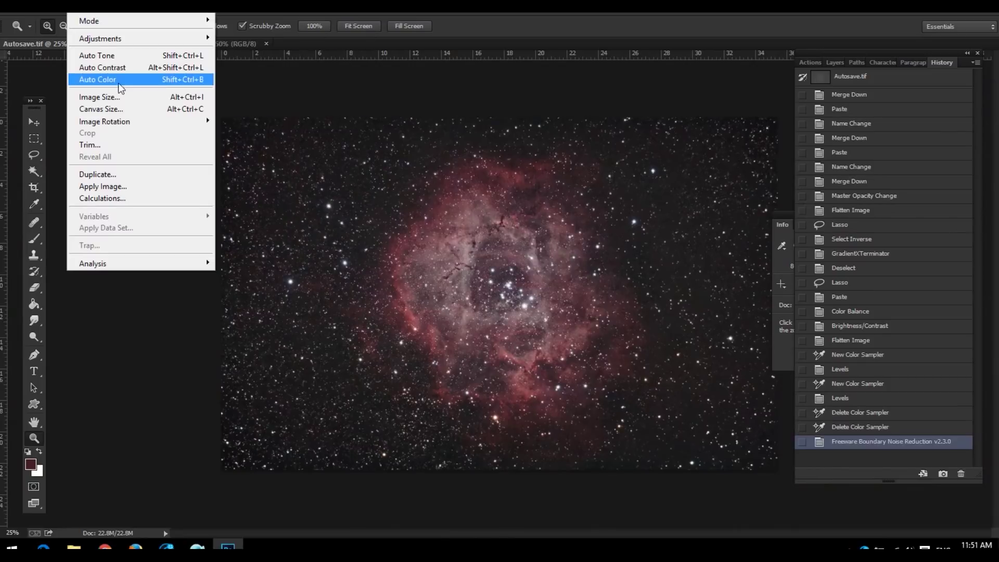
{"action": "left_click", "coordinate": [124, 100]}
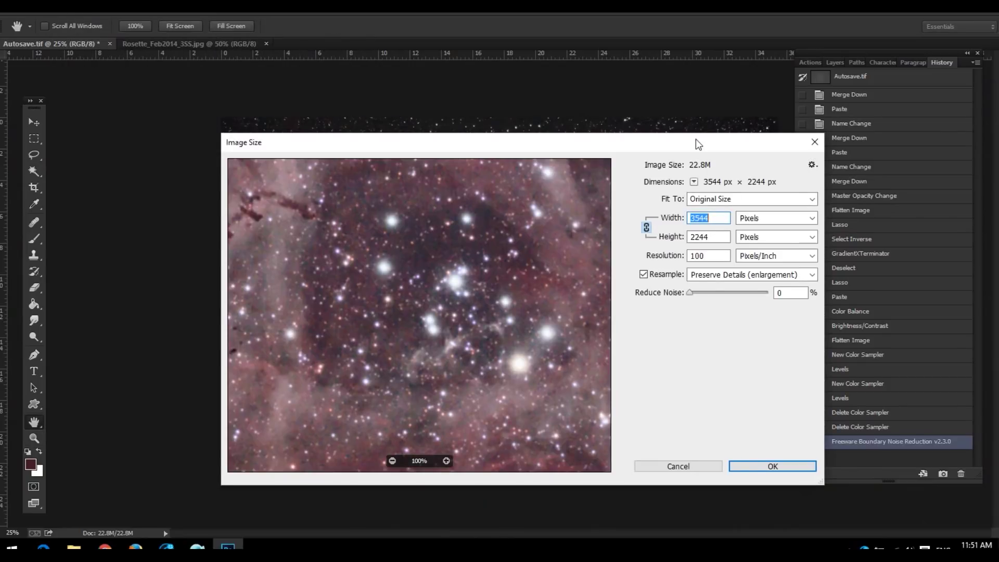
{"action": "left_click_drag", "start_coordinate": [698, 141], "coordinate": [586, 137]}
{"action": "type", "text": "1600"}
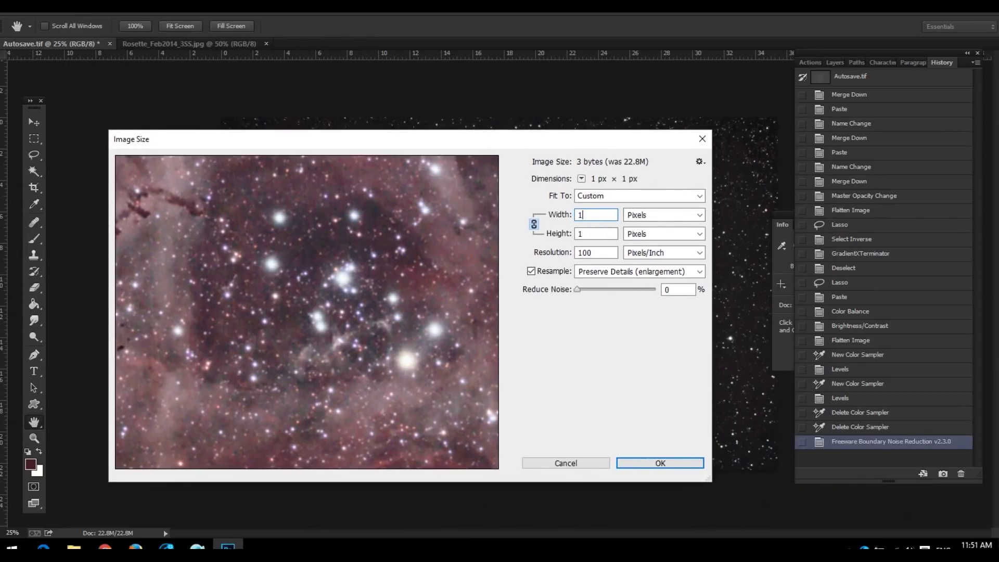
{"action": "left_click", "coordinate": [639, 463]}
{"action": "key", "text": "z"}
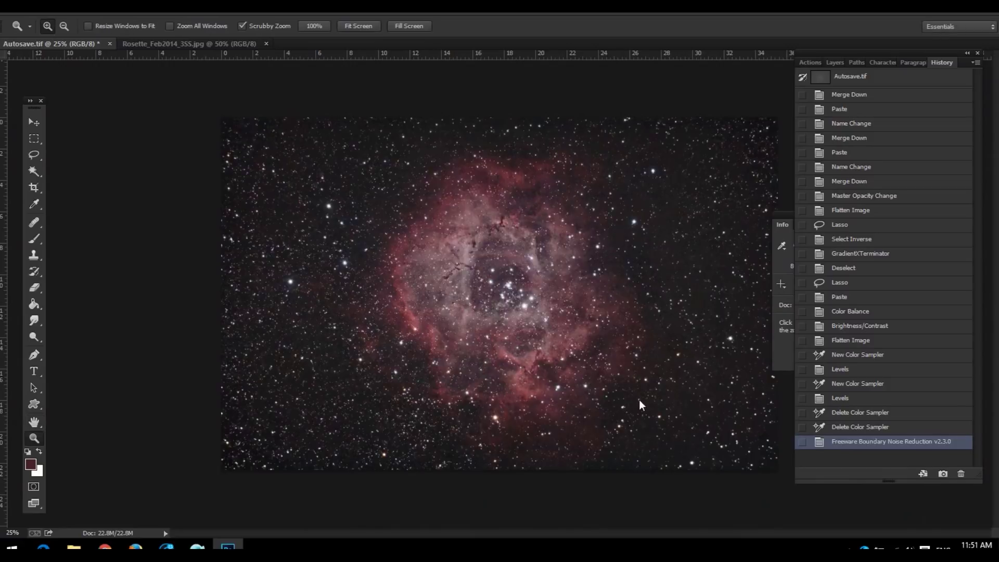
{"action": "left_click", "coordinate": [514, 296]}
{"action": "left_click", "coordinate": [514, 296]}
{"action": "left_click", "coordinate": [514, 297]}
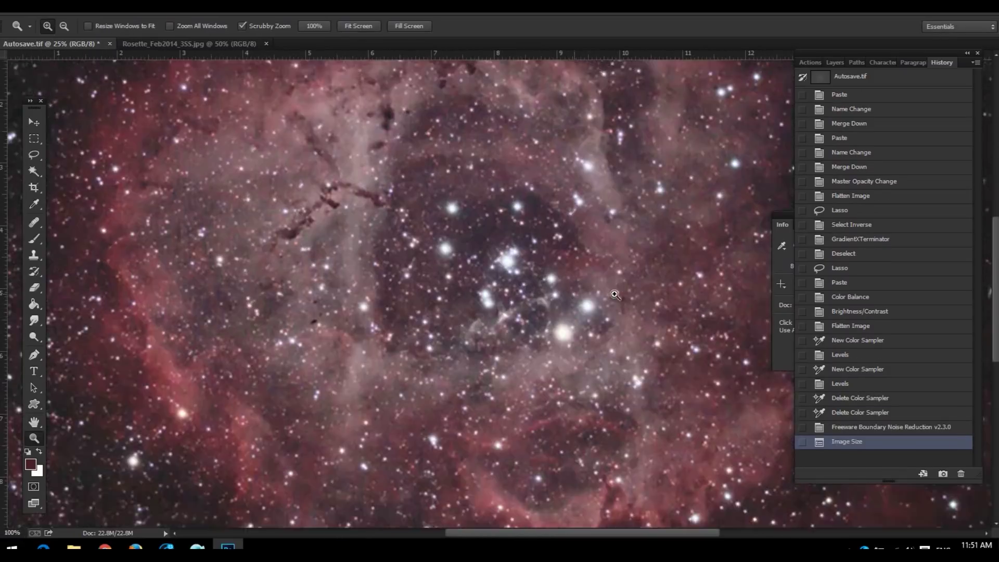
{"action": "left_click", "coordinate": [701, 298], "text": "alt"}
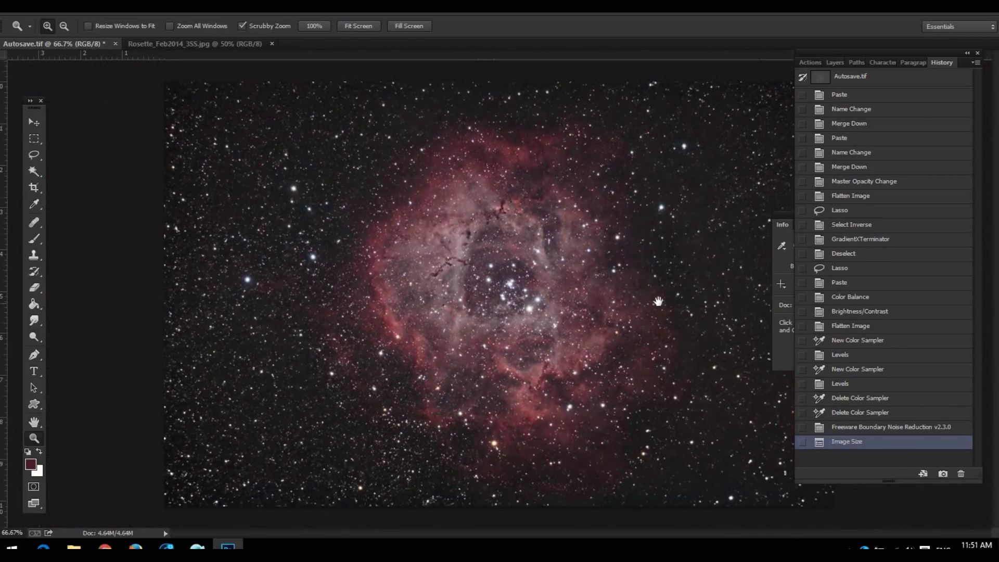
{"action": "left_click", "coordinate": [597, 300], "text": "alt"}
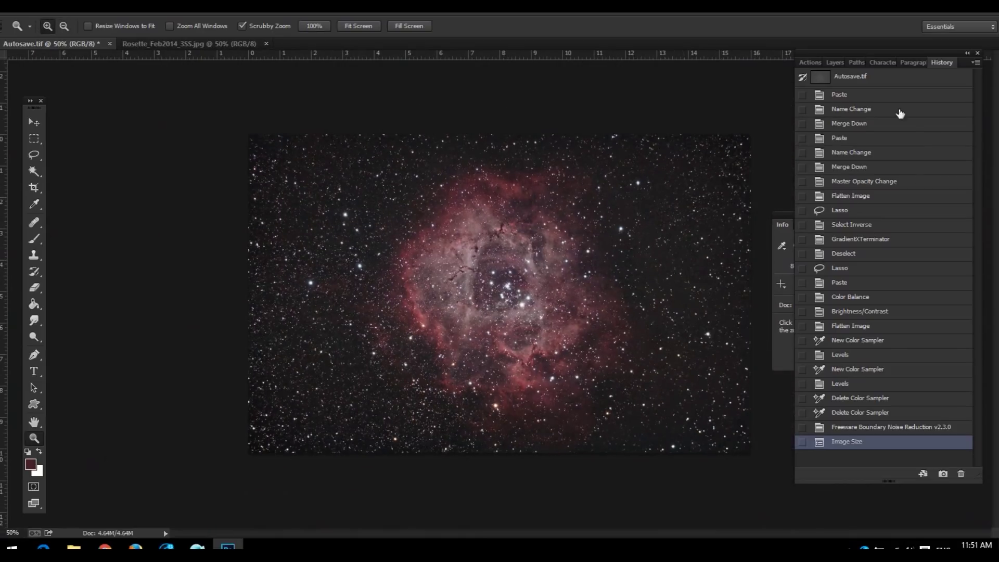
- Run the Increase Star Color action from the Astronomy Tools set on the resized image, viewed at 100%
{"action": "left_click", "coordinate": [811, 63]}
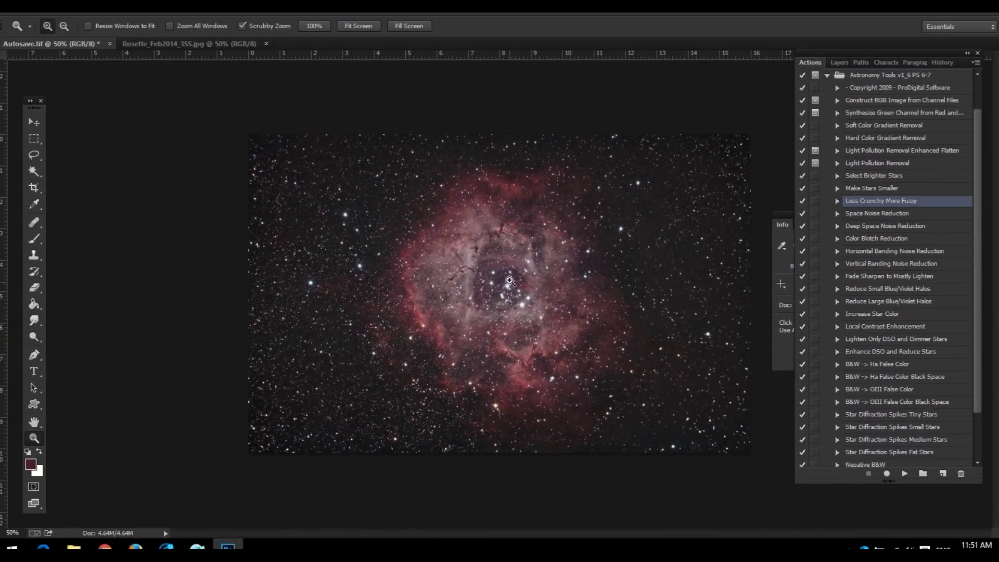
{"action": "left_click", "coordinate": [505, 297]}
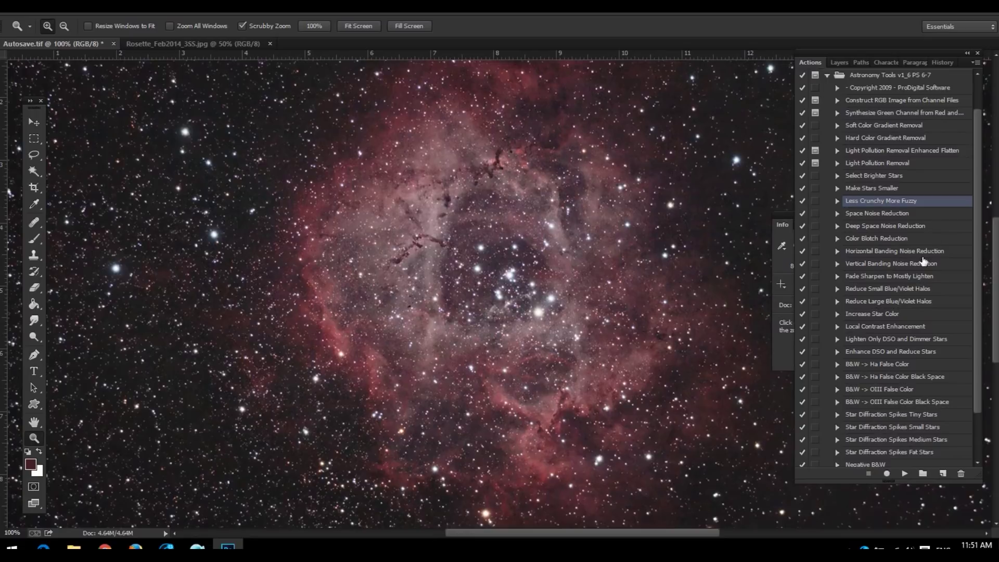
{"action": "left_click", "coordinate": [874, 315]}
{"action": "left_click", "coordinate": [905, 474]}
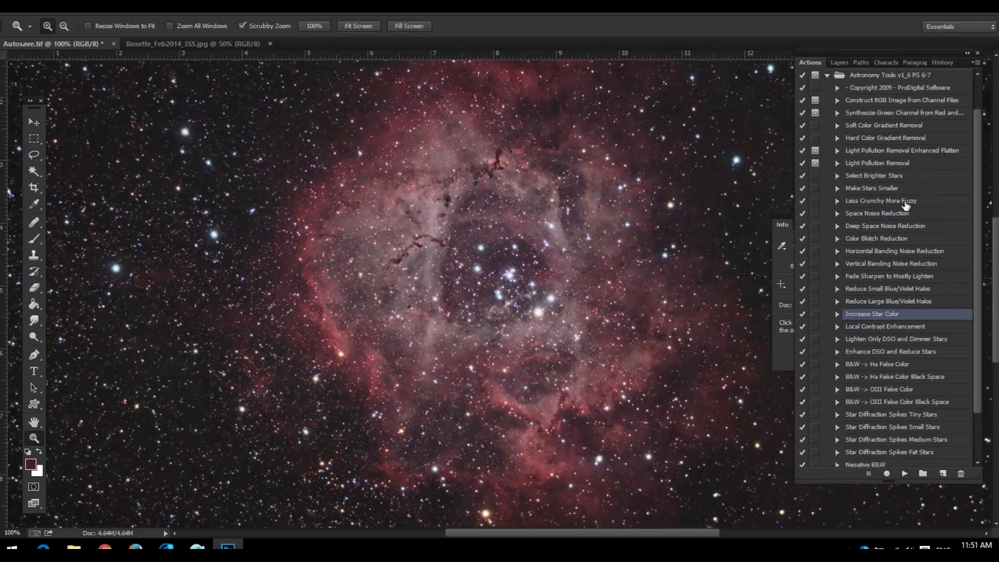
- Run the Less Crunchy More Fuzzy action on the image and view the whole picture at 50% zoom
{"action": "left_click", "coordinate": [891, 213]}
{"action": "left_click", "coordinate": [897, 202]}
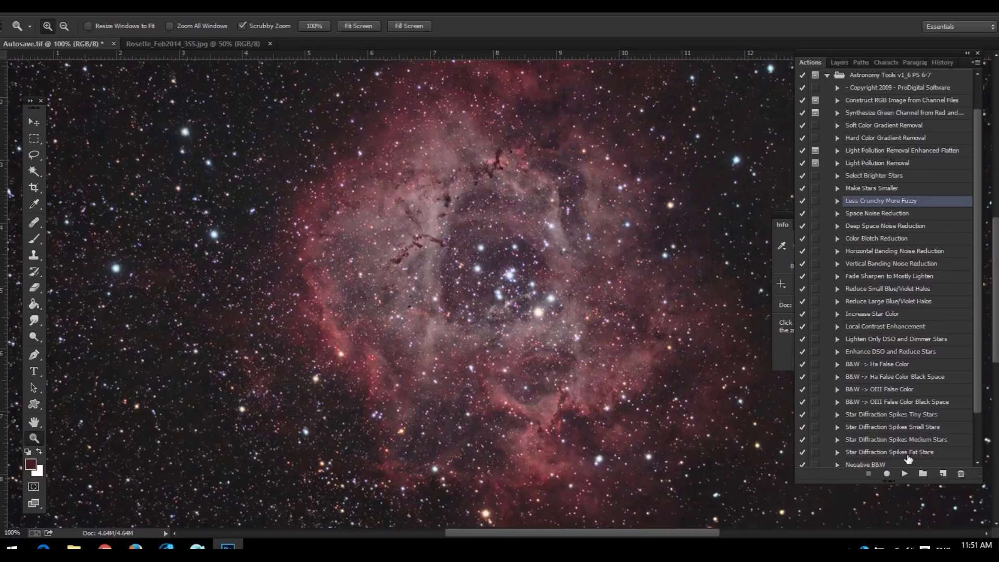
{"action": "left_click", "coordinate": [904, 474]}
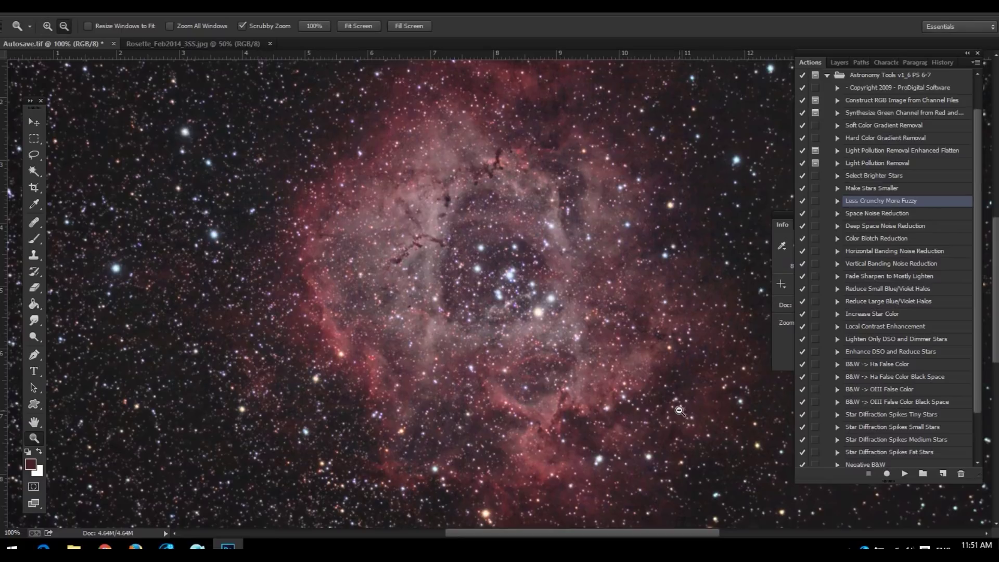
{"action": "left_click", "coordinate": [682, 385], "text": "alt"}
{"action": "left_click", "coordinate": [684, 379], "text": "alt"}
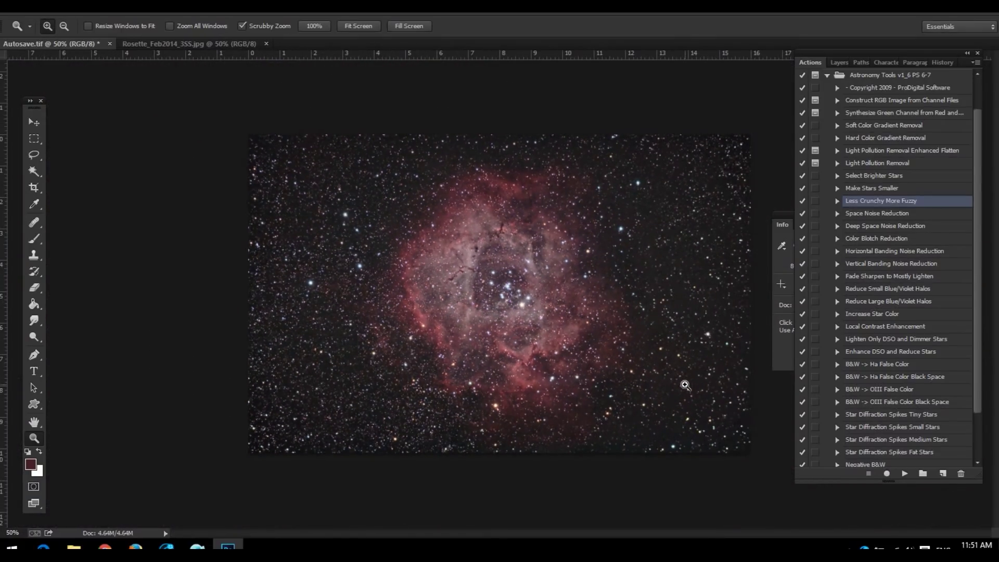